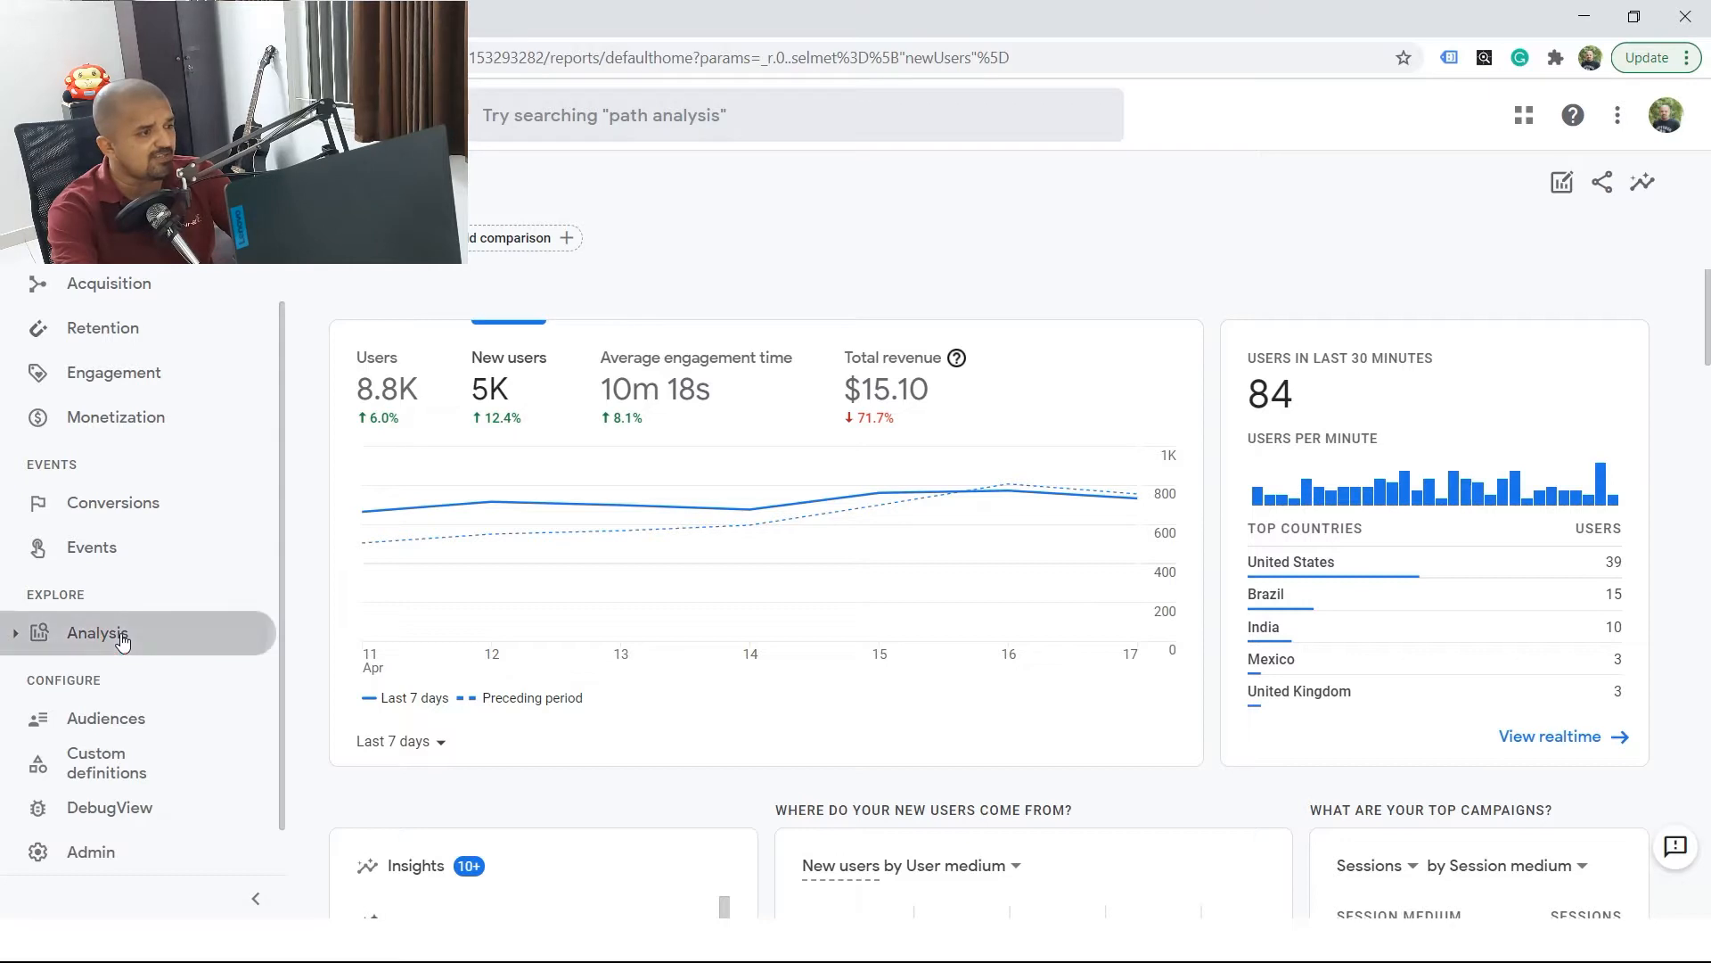
# Open the Analysis hub and create a new analysis from the Exploration template
pyautogui.click(143, 676)
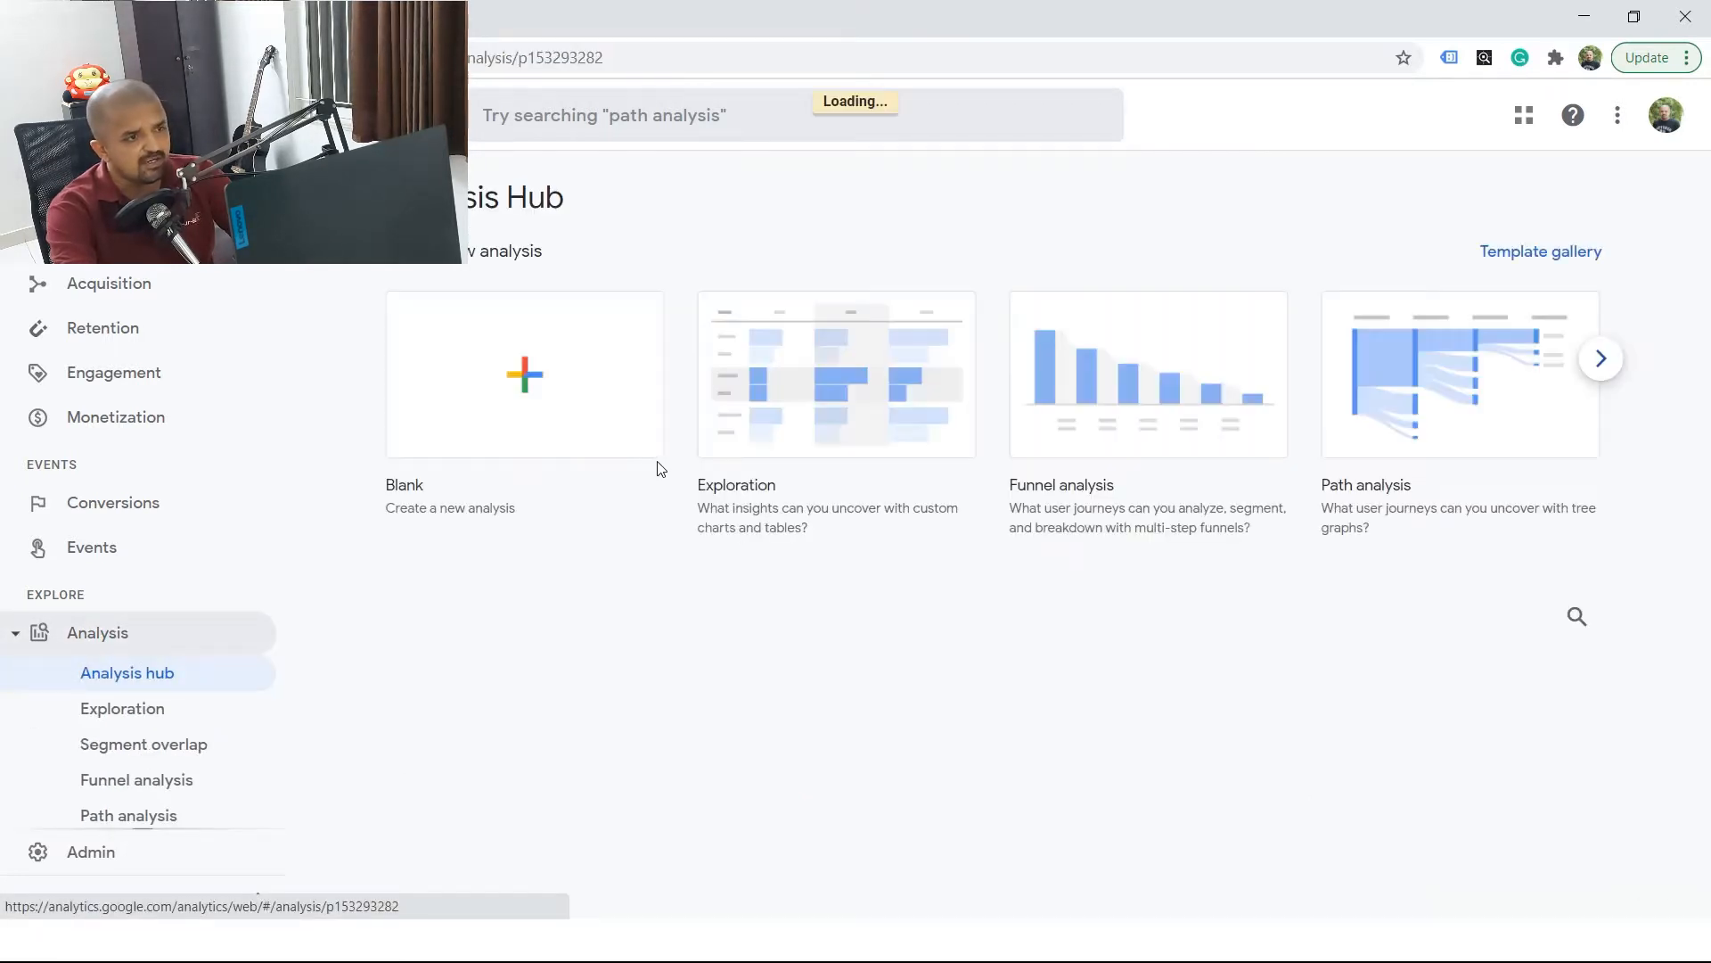
pyautogui.click(858, 410)
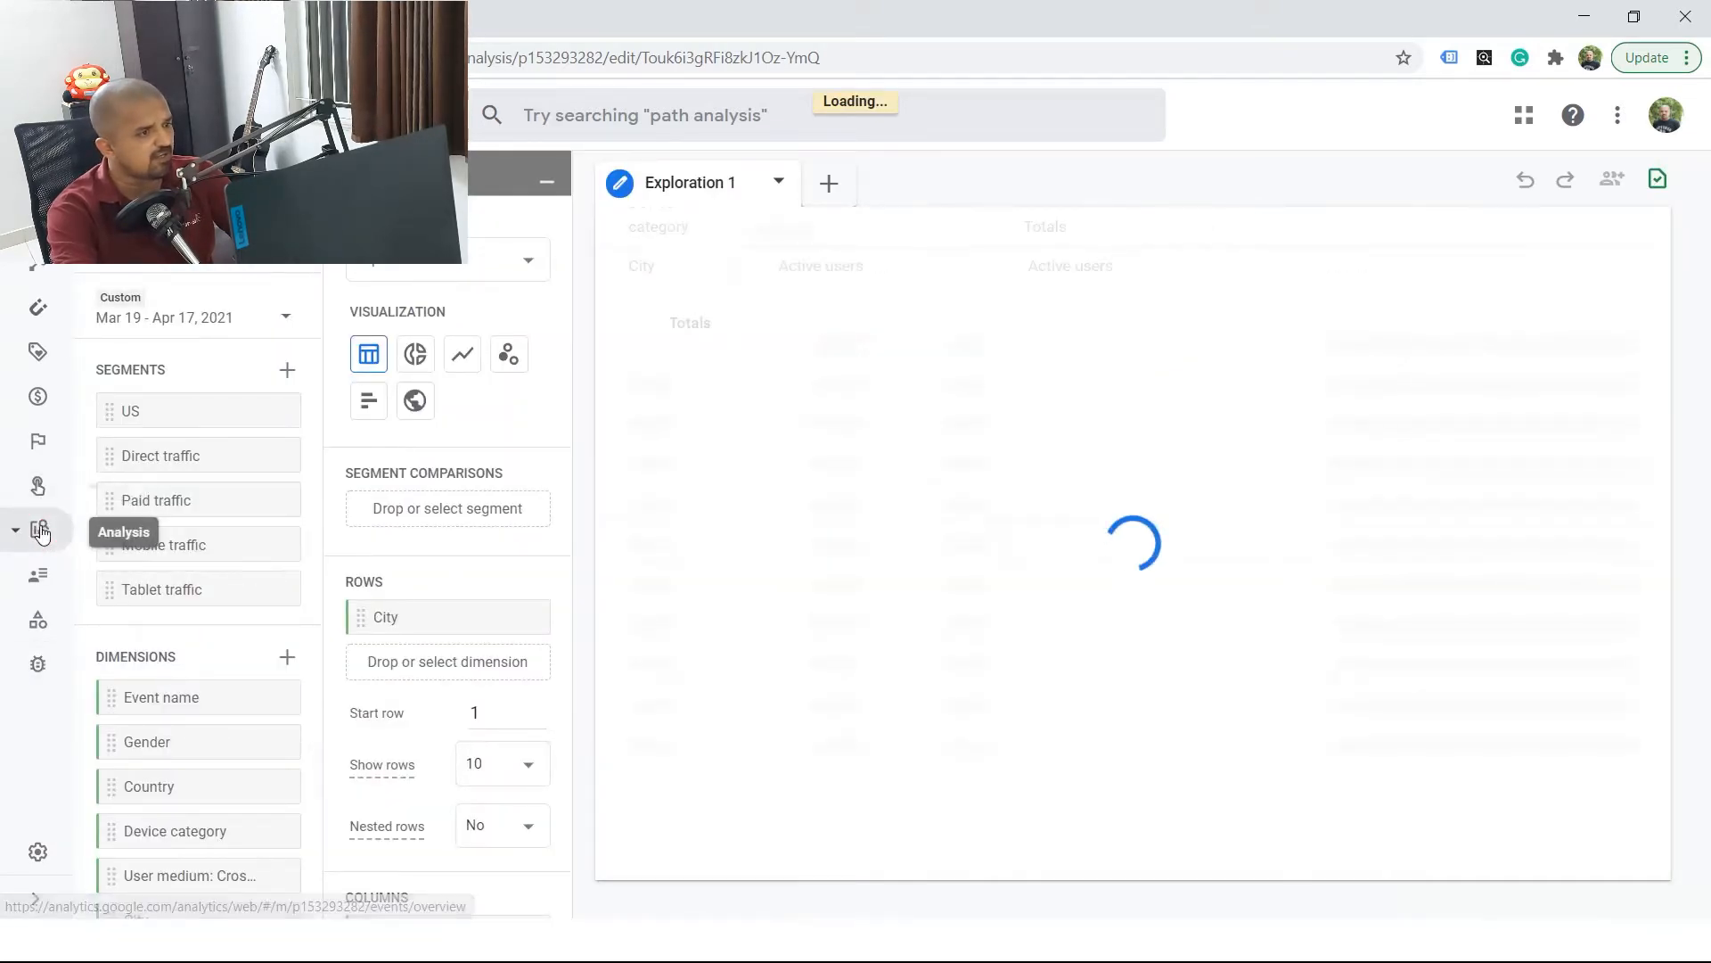
# Return to the Analysis hub and open the saved Exploration Demo analysis
pyautogui.click(90, 534)
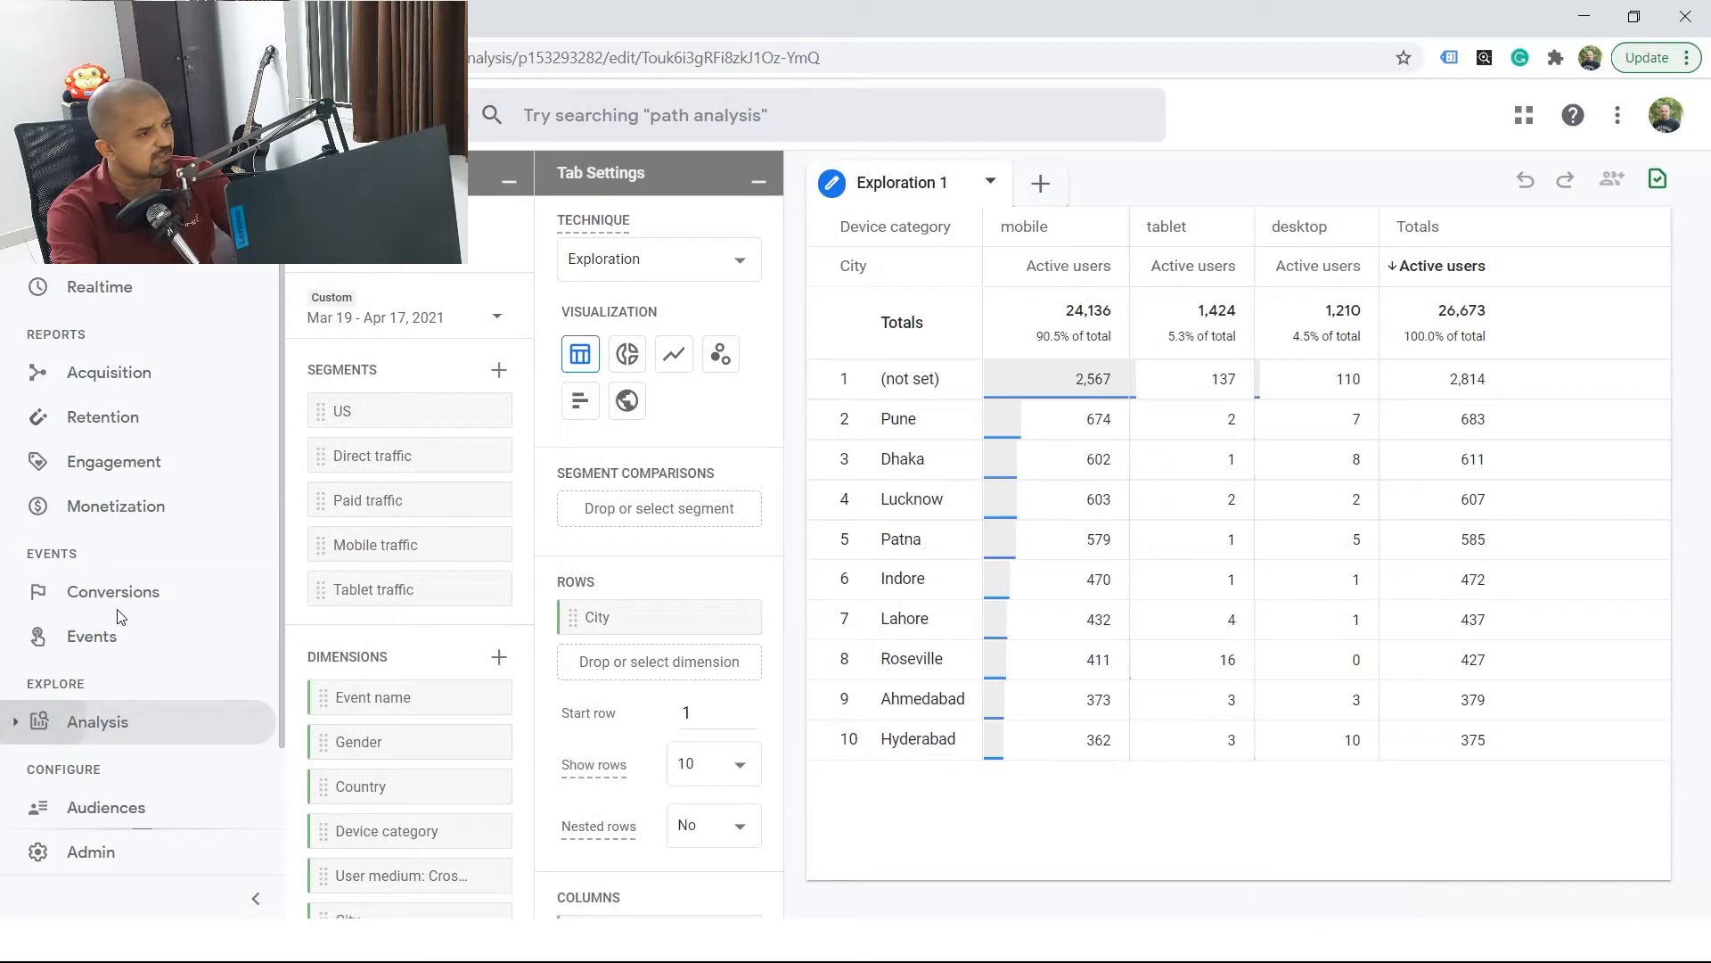
pyautogui.click(86, 732)
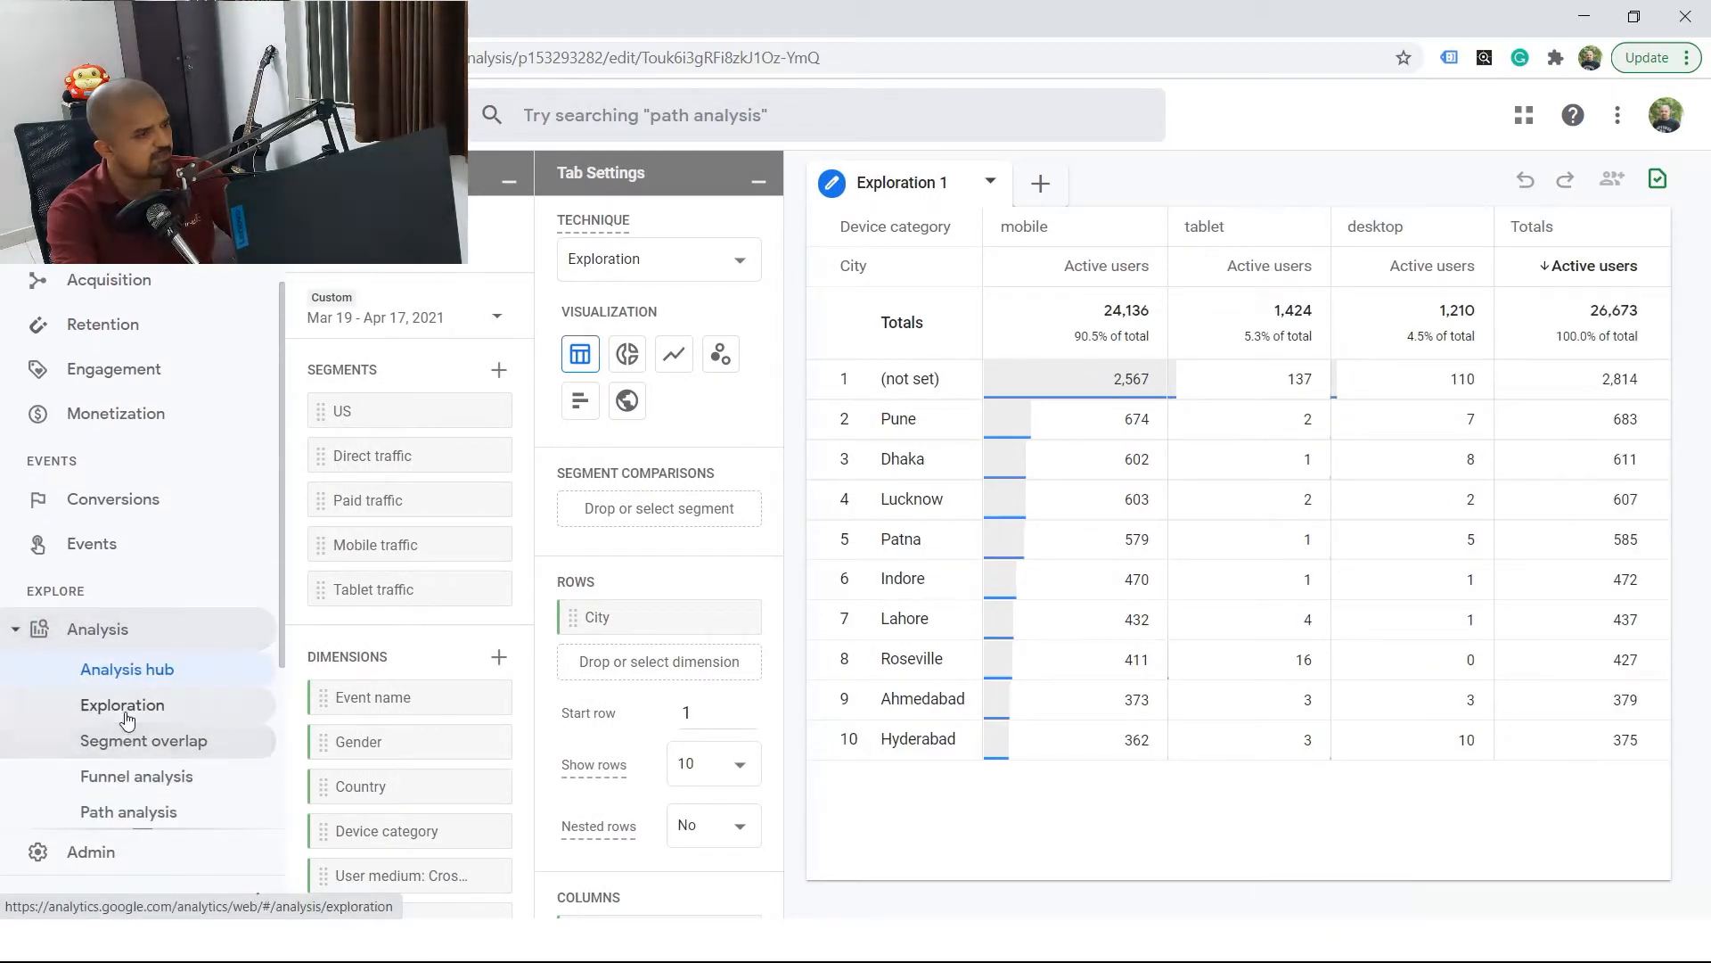
pyautogui.click(114, 675)
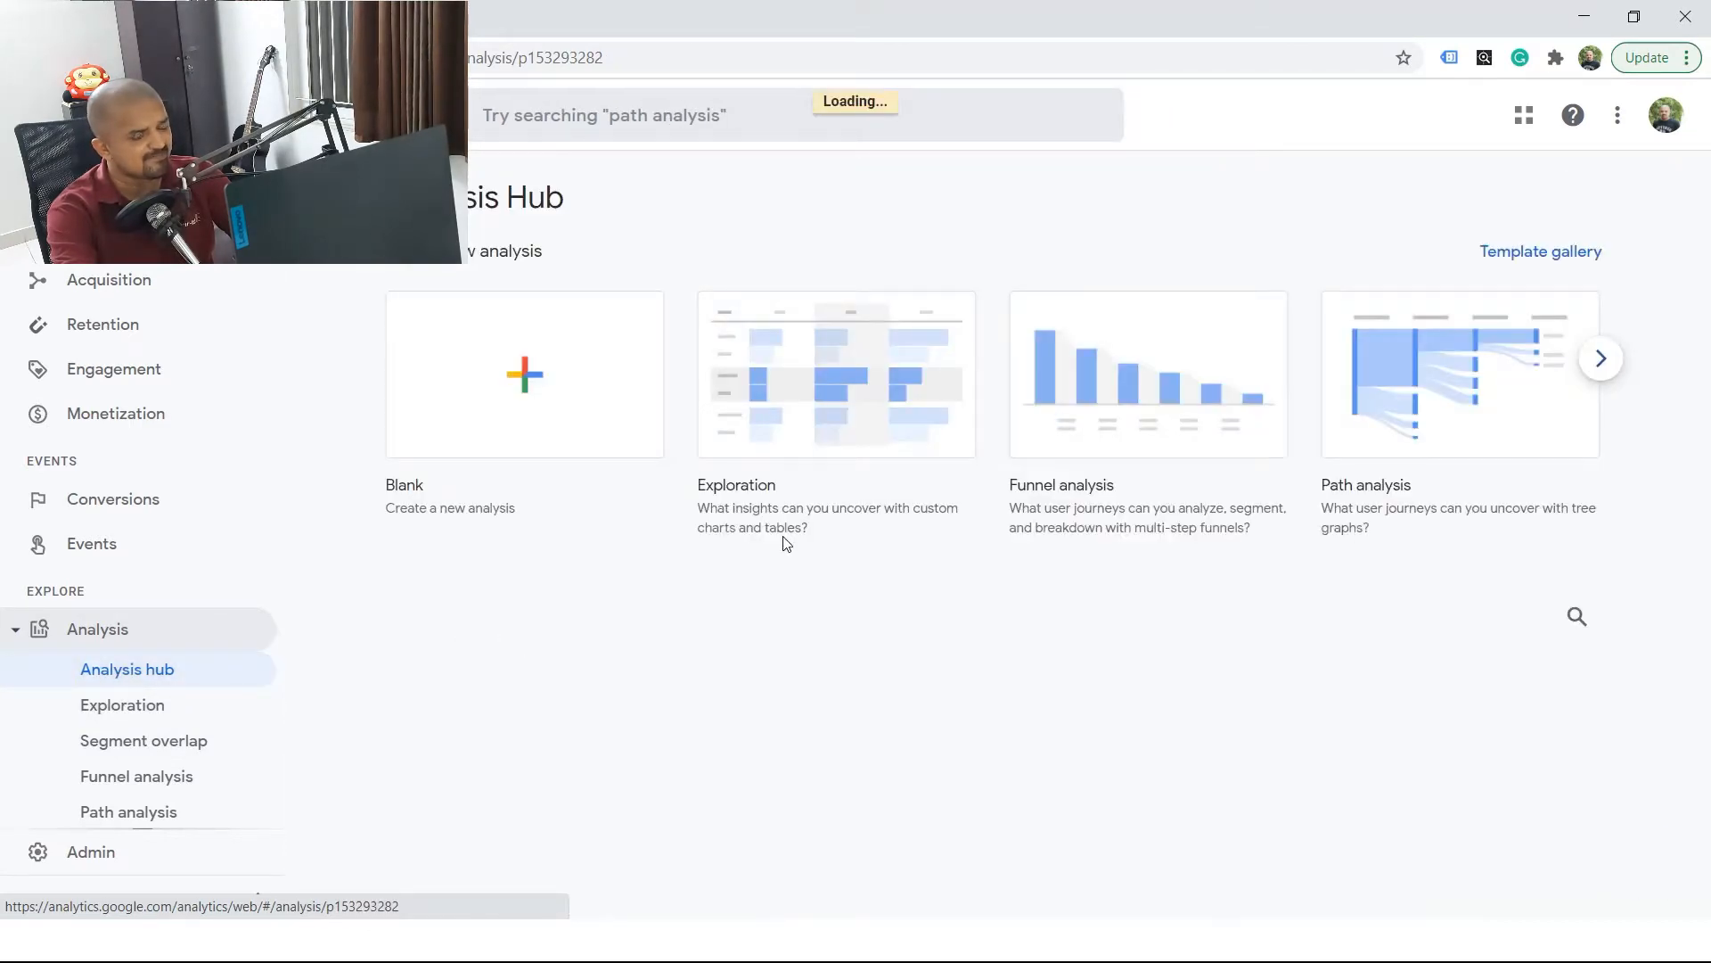
pyautogui.scroll(-5, 785, 542)
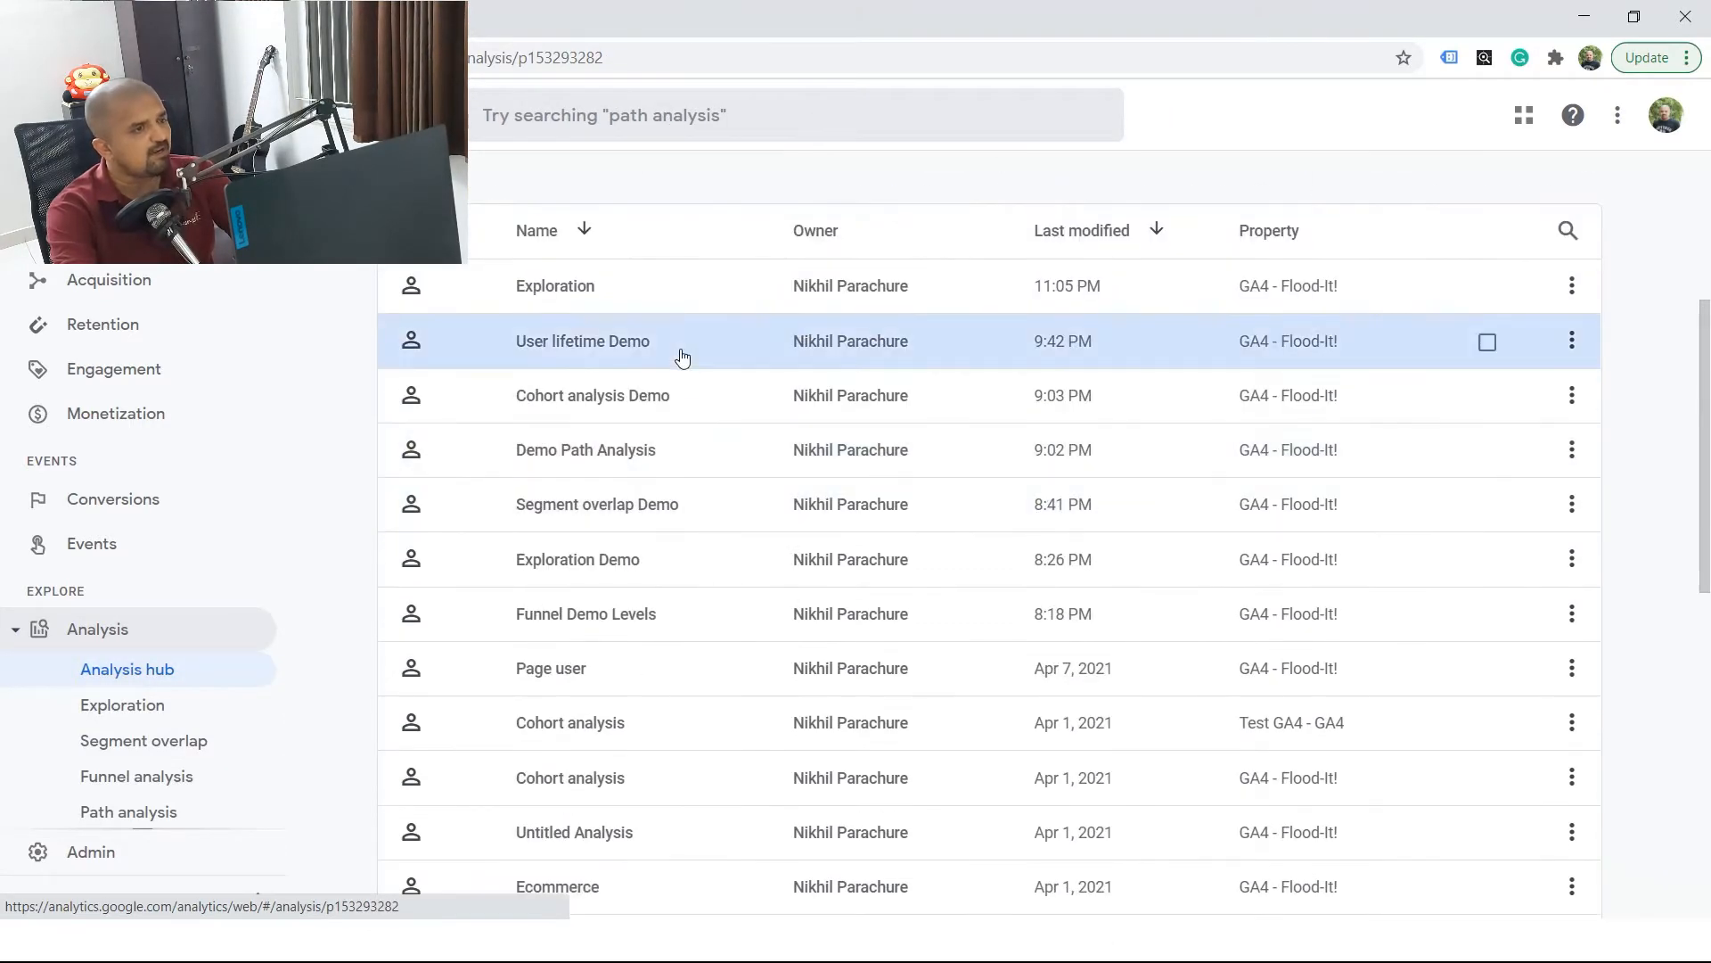
pyautogui.click(612, 562)
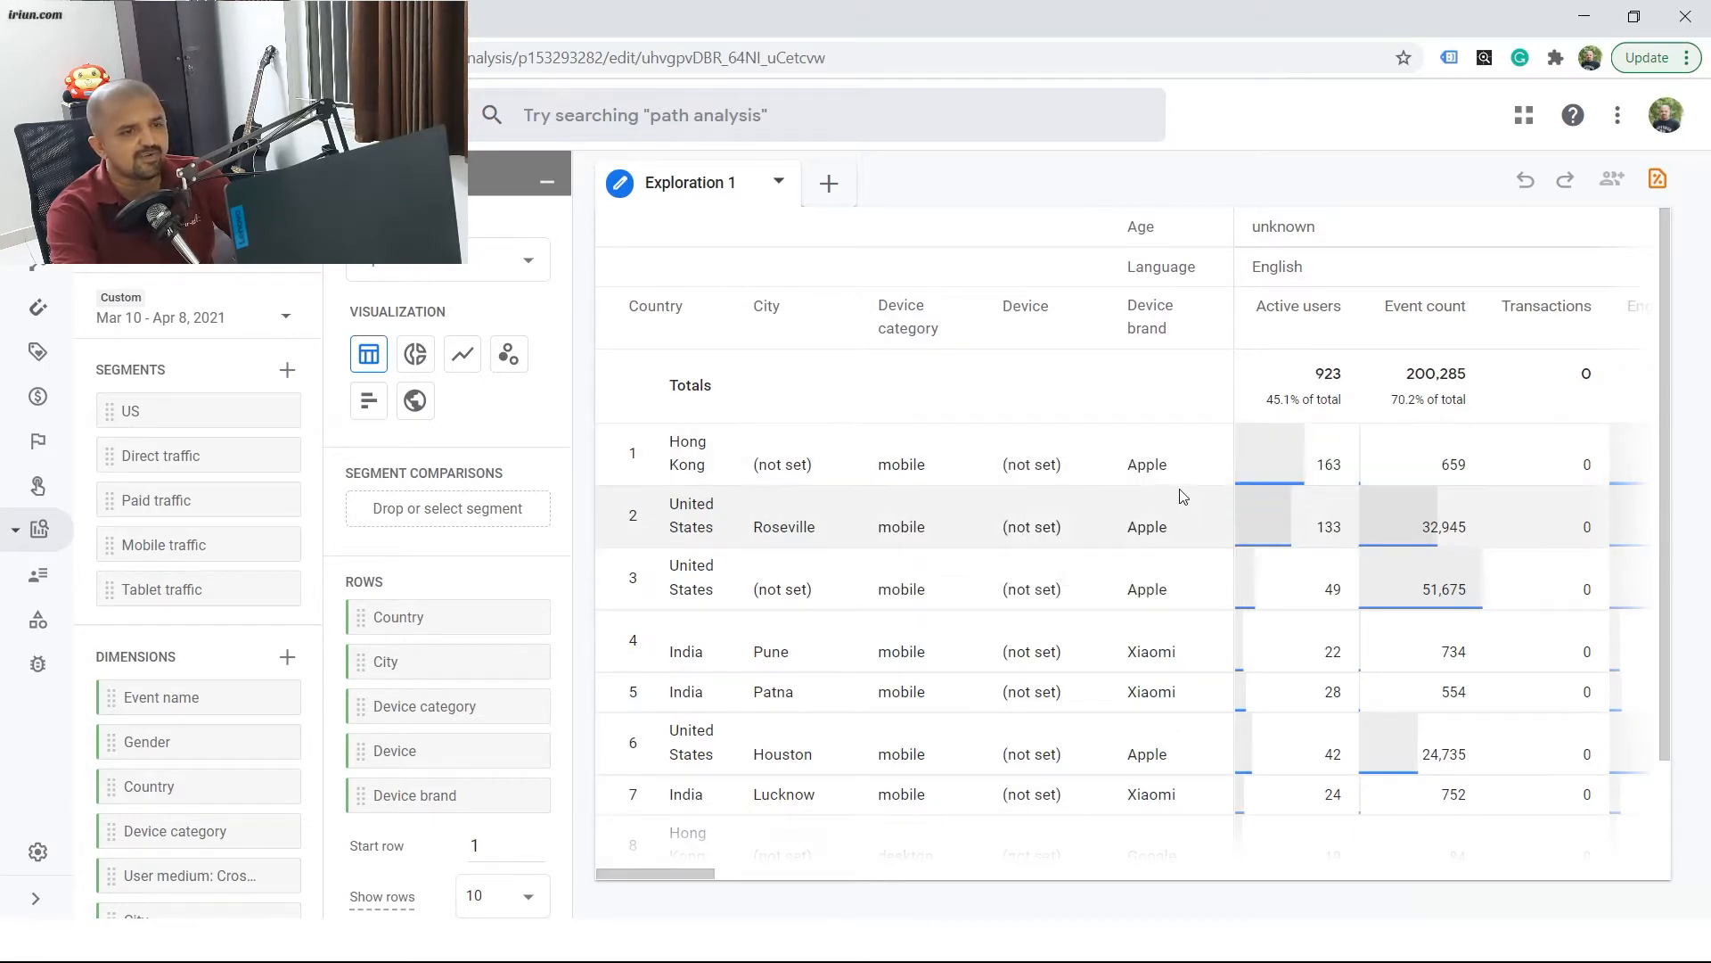
# Remove Device brand, Device and Device category from the rows of the exploration table, keeping Country and City
pyautogui.hscroll(3, 1272, 509)
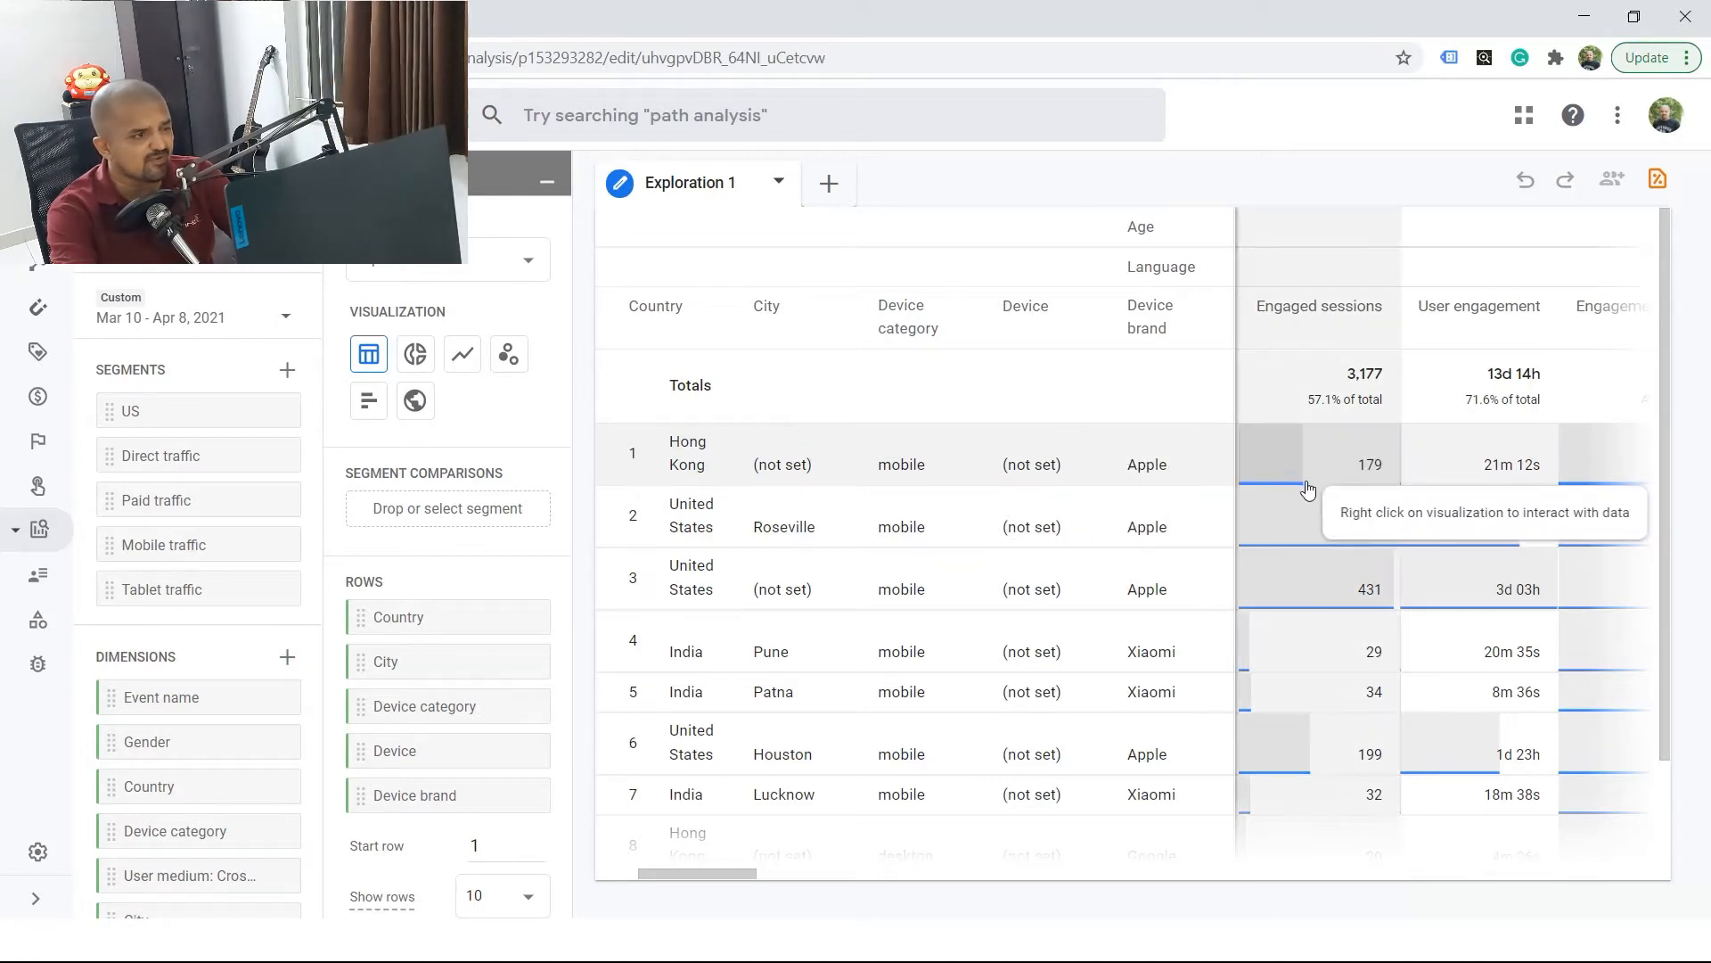
pyautogui.hscroll(-3, 1306, 489)
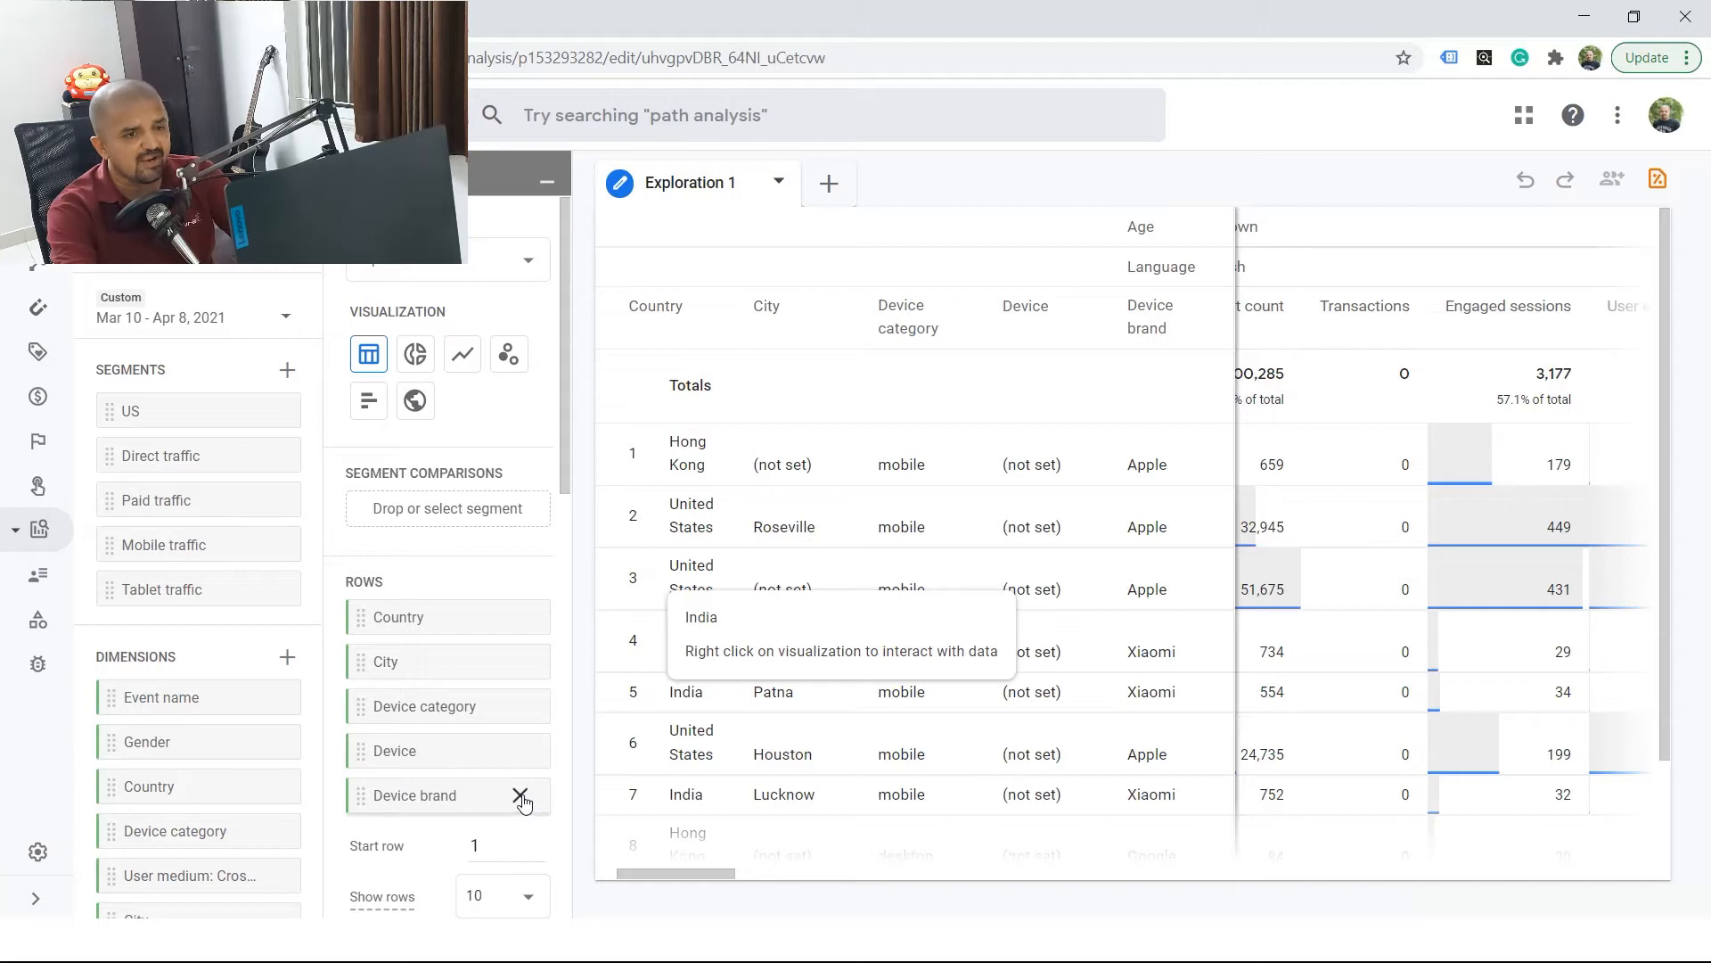
pyautogui.scroll(-3, 522, 802)
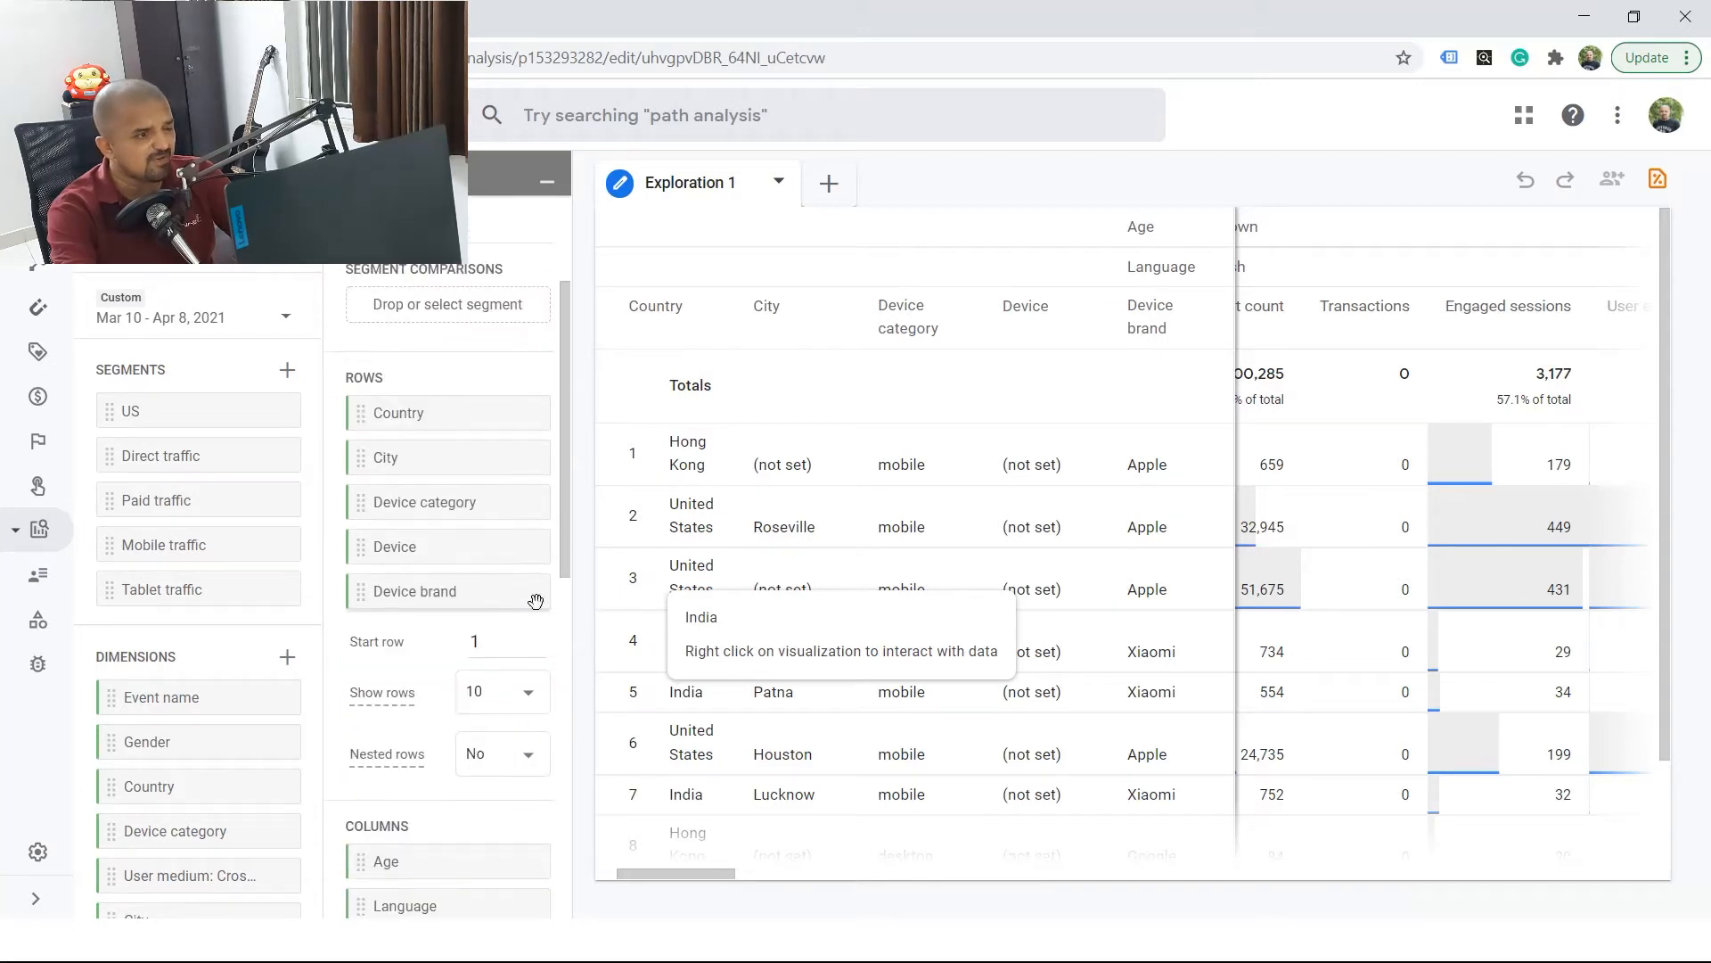
pyautogui.click(520, 592)
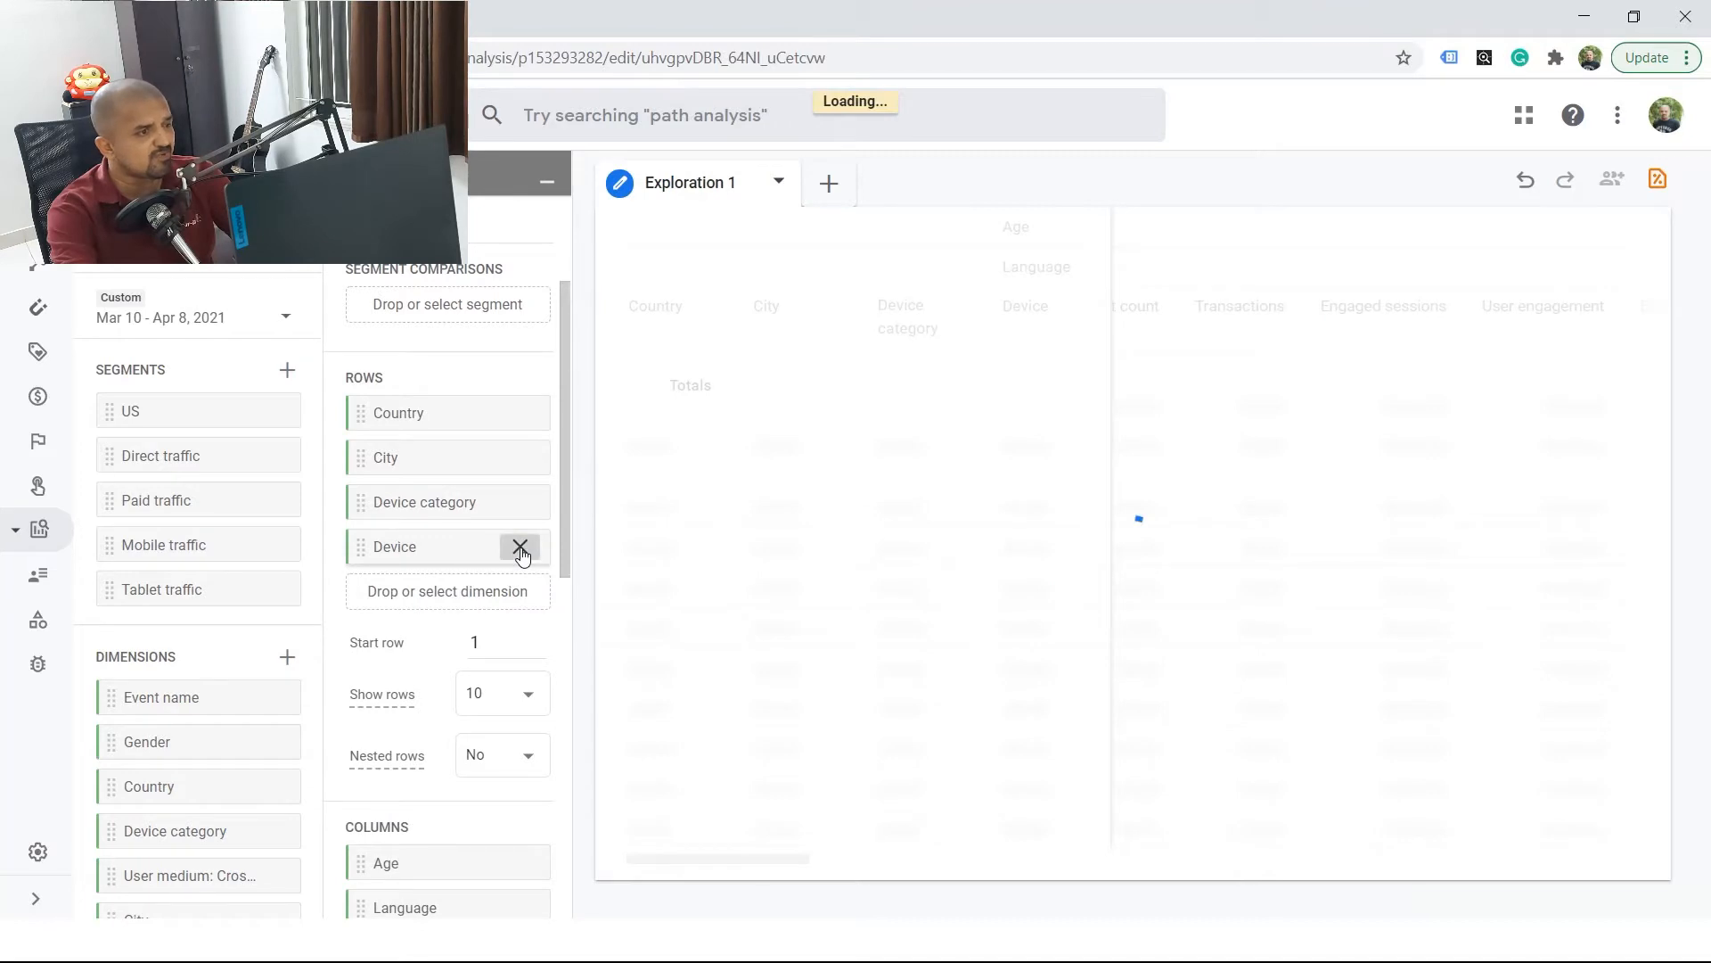
pyautogui.click(520, 548)
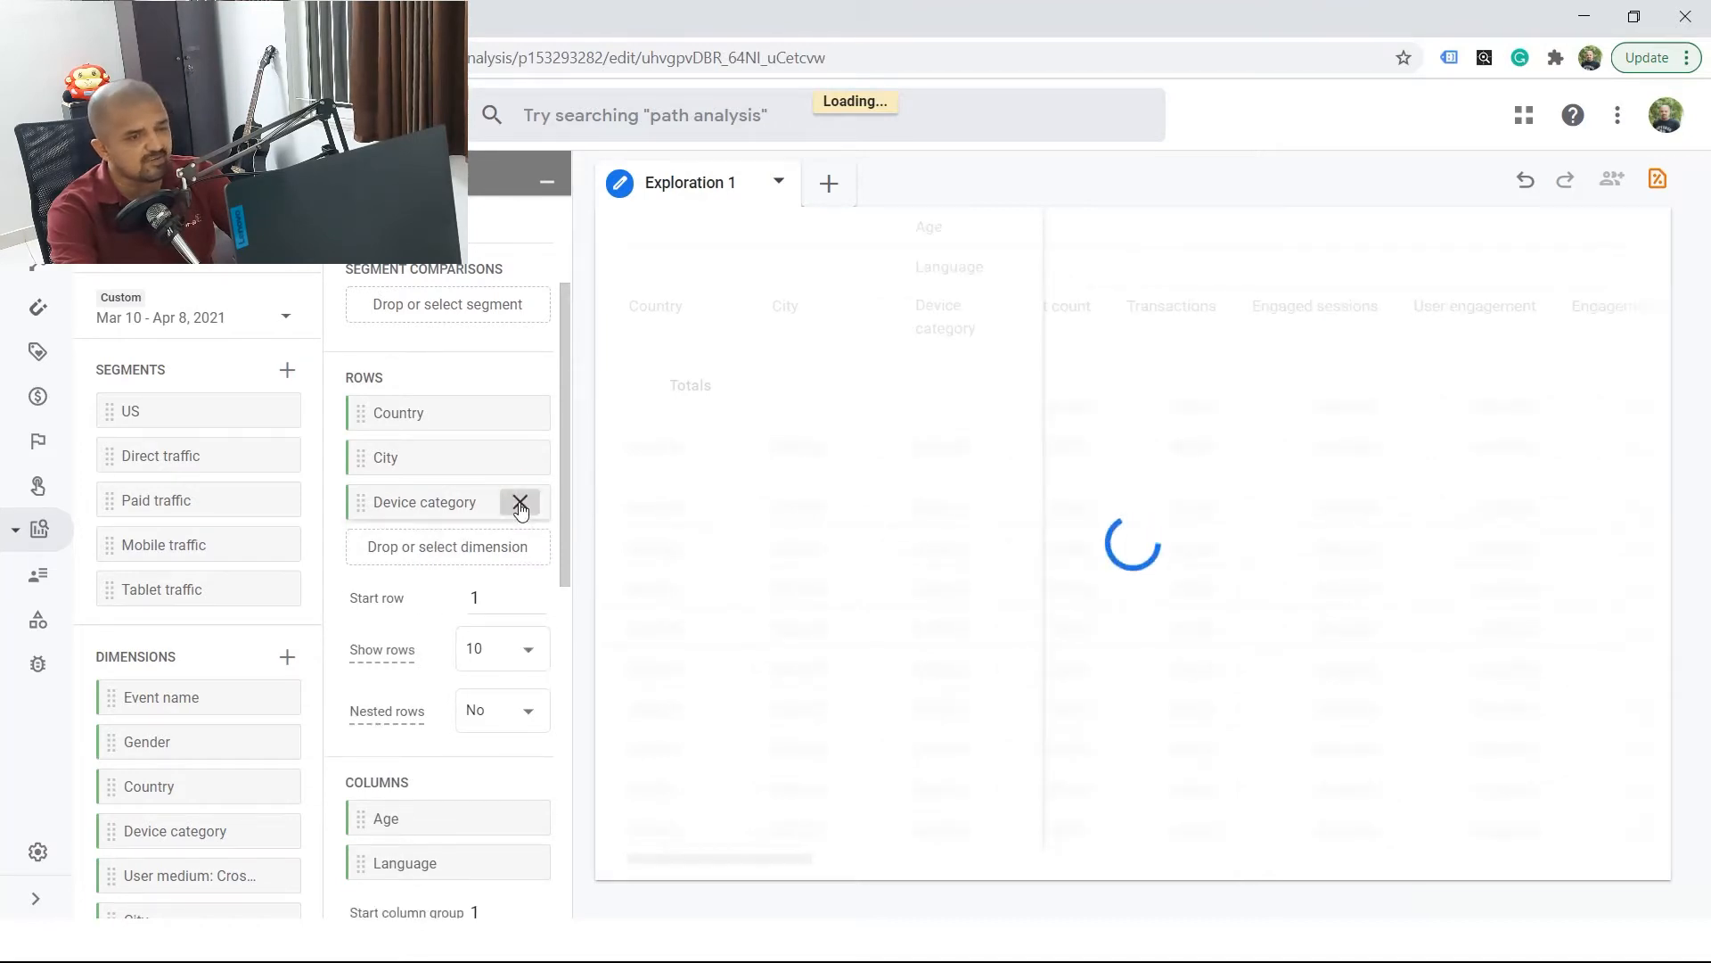
pyautogui.click(521, 505)
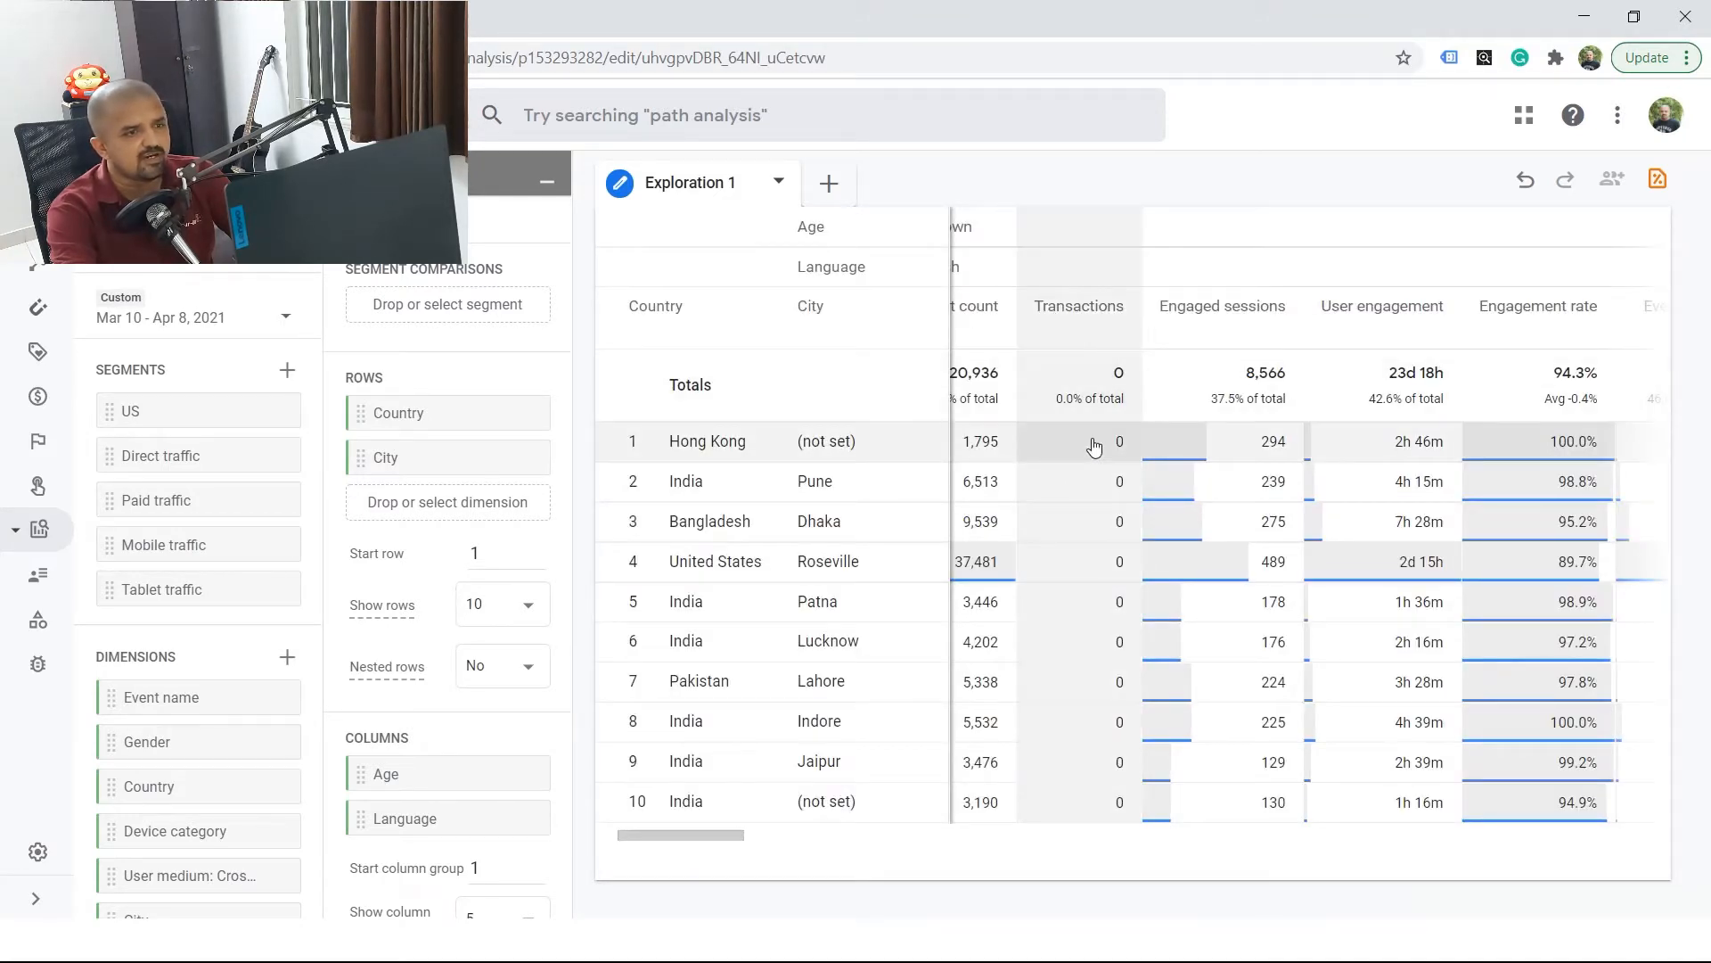
pyautogui.hscroll(-1, 1092, 444)
pyautogui.hscroll(-1, 1095, 444)
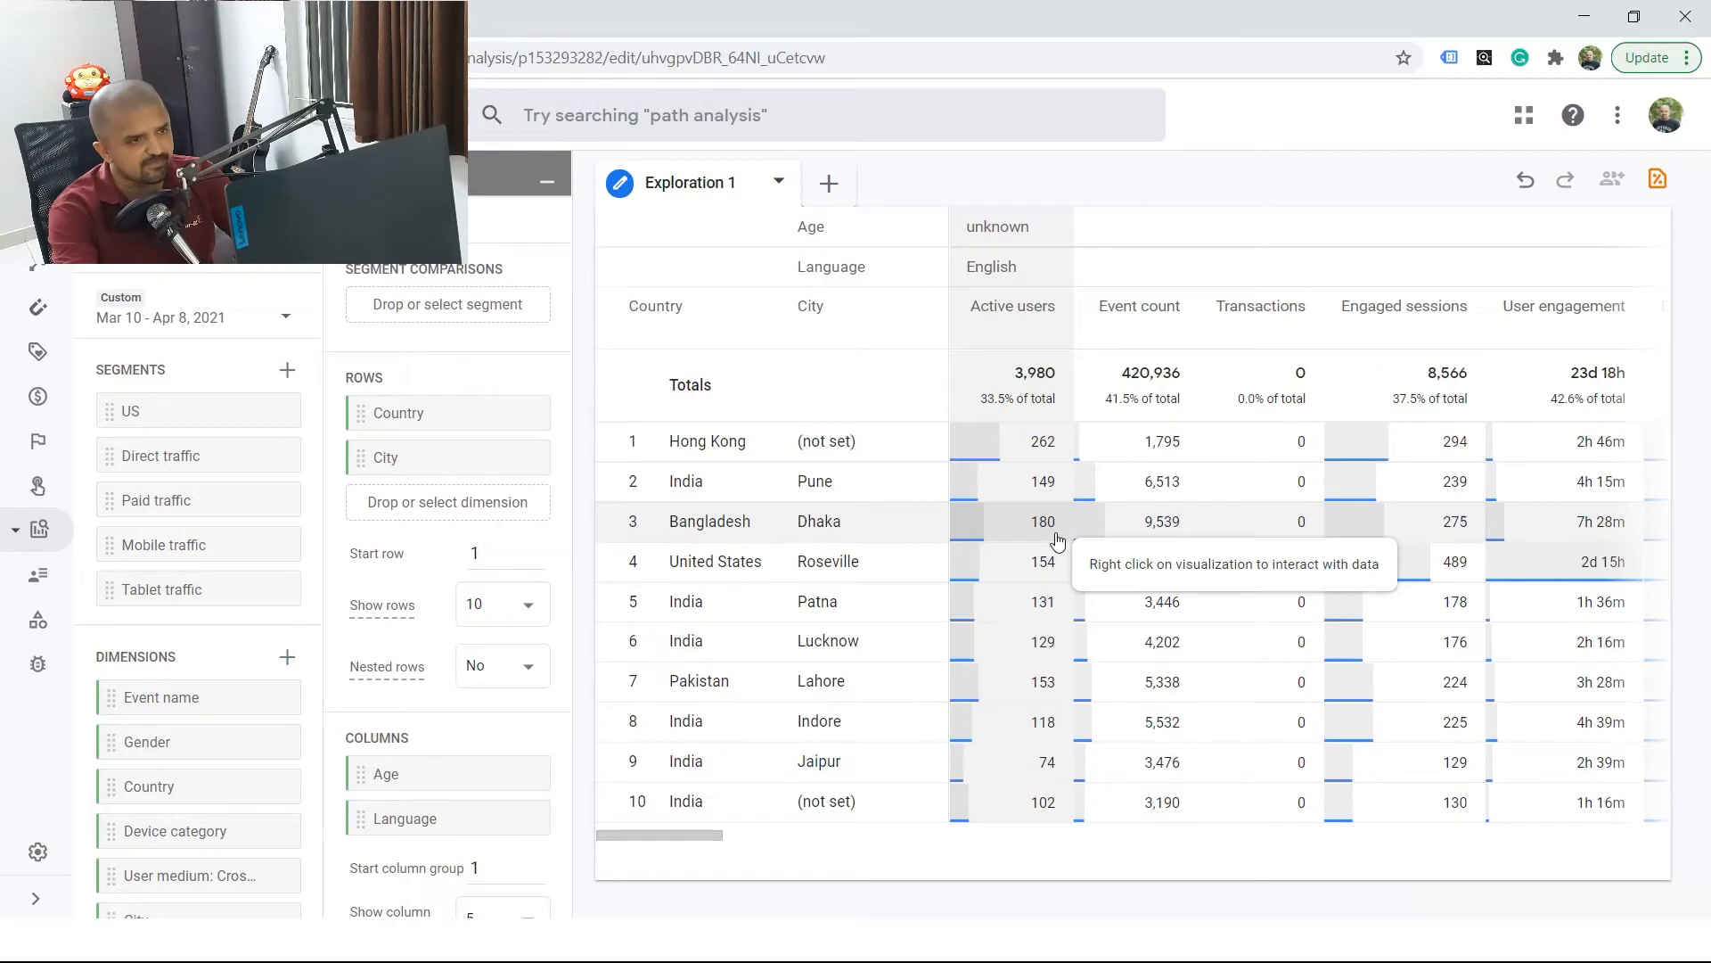
# Consult the Analysis Hub report types slide, and review the segments and dimensions available in the exploration in Google Analytics
pyautogui.hotkey('alt', 'Tab')
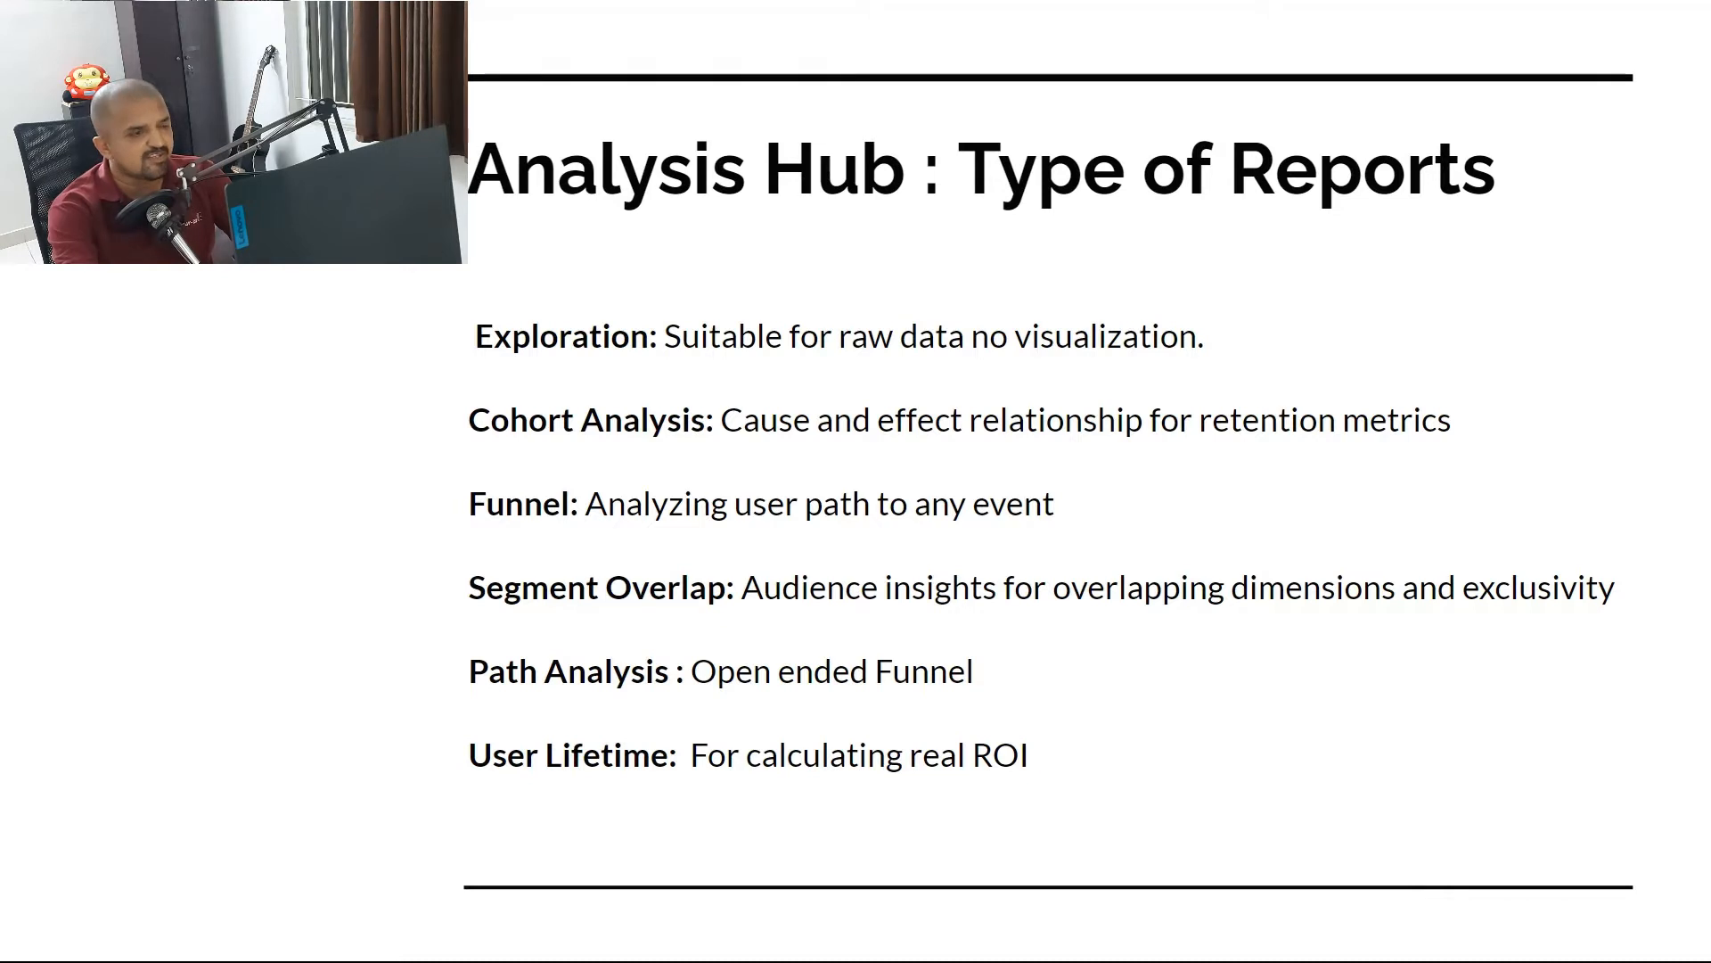
pyautogui.hotkey('alt', 'Tab')
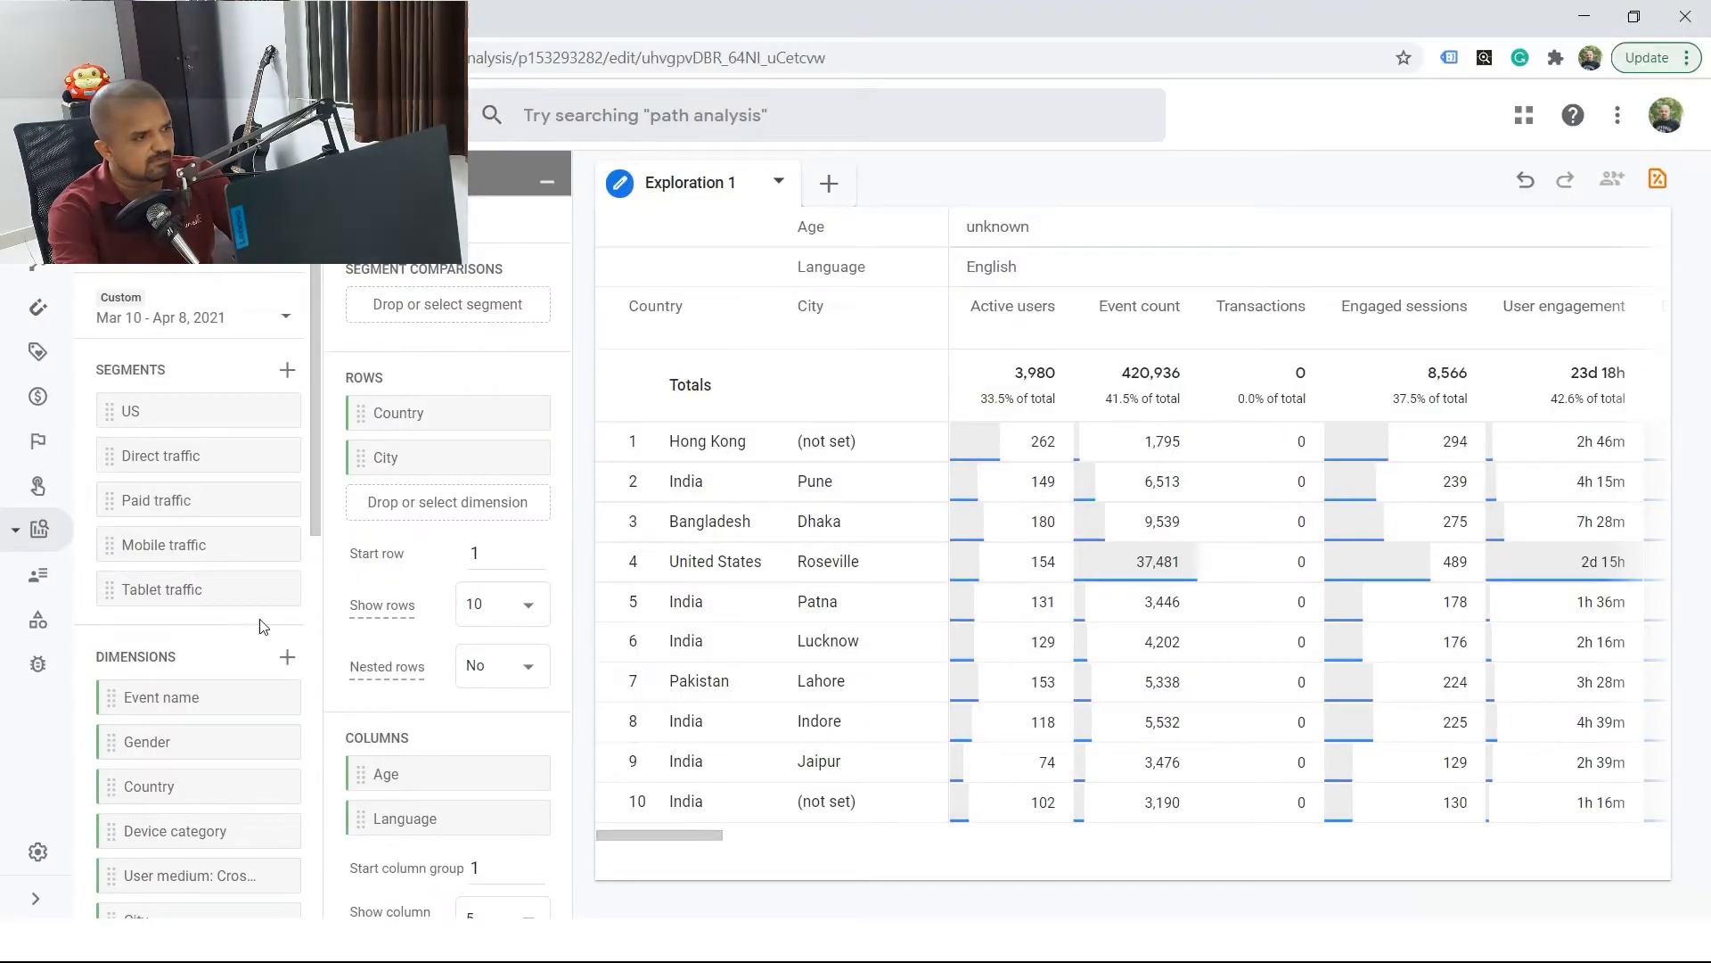
pyautogui.scroll(-3, 205, 473)
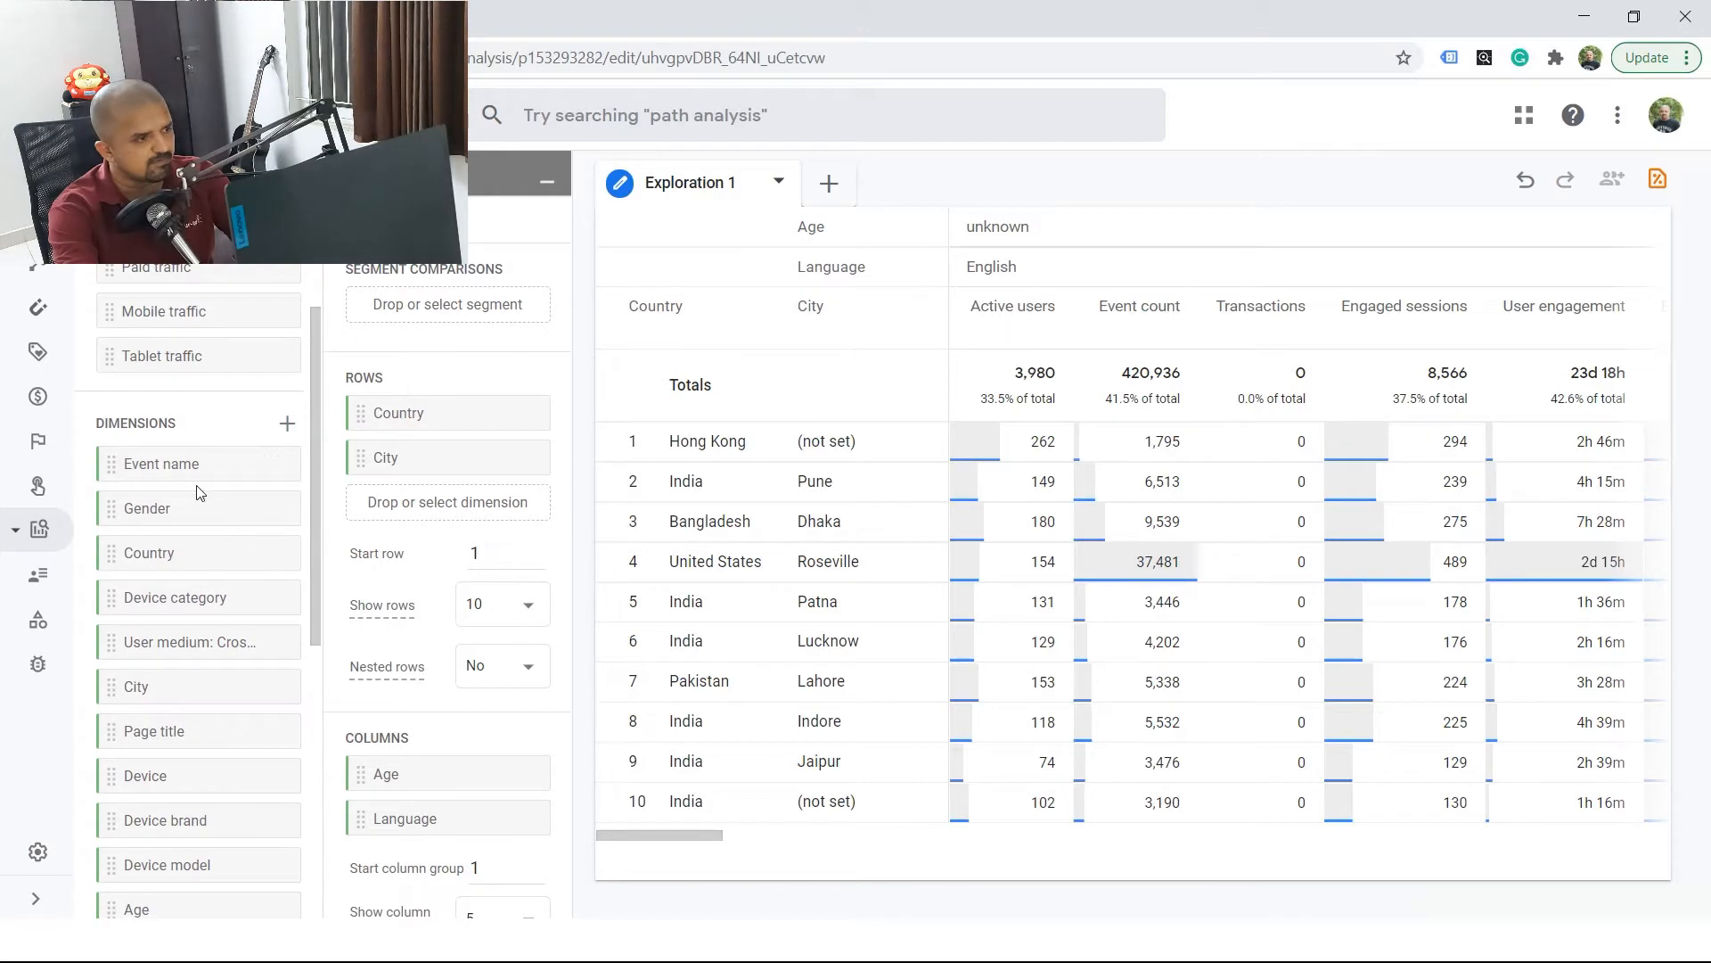
pyautogui.scroll(-2, 198, 493)
pyautogui.scroll(5, 198, 492)
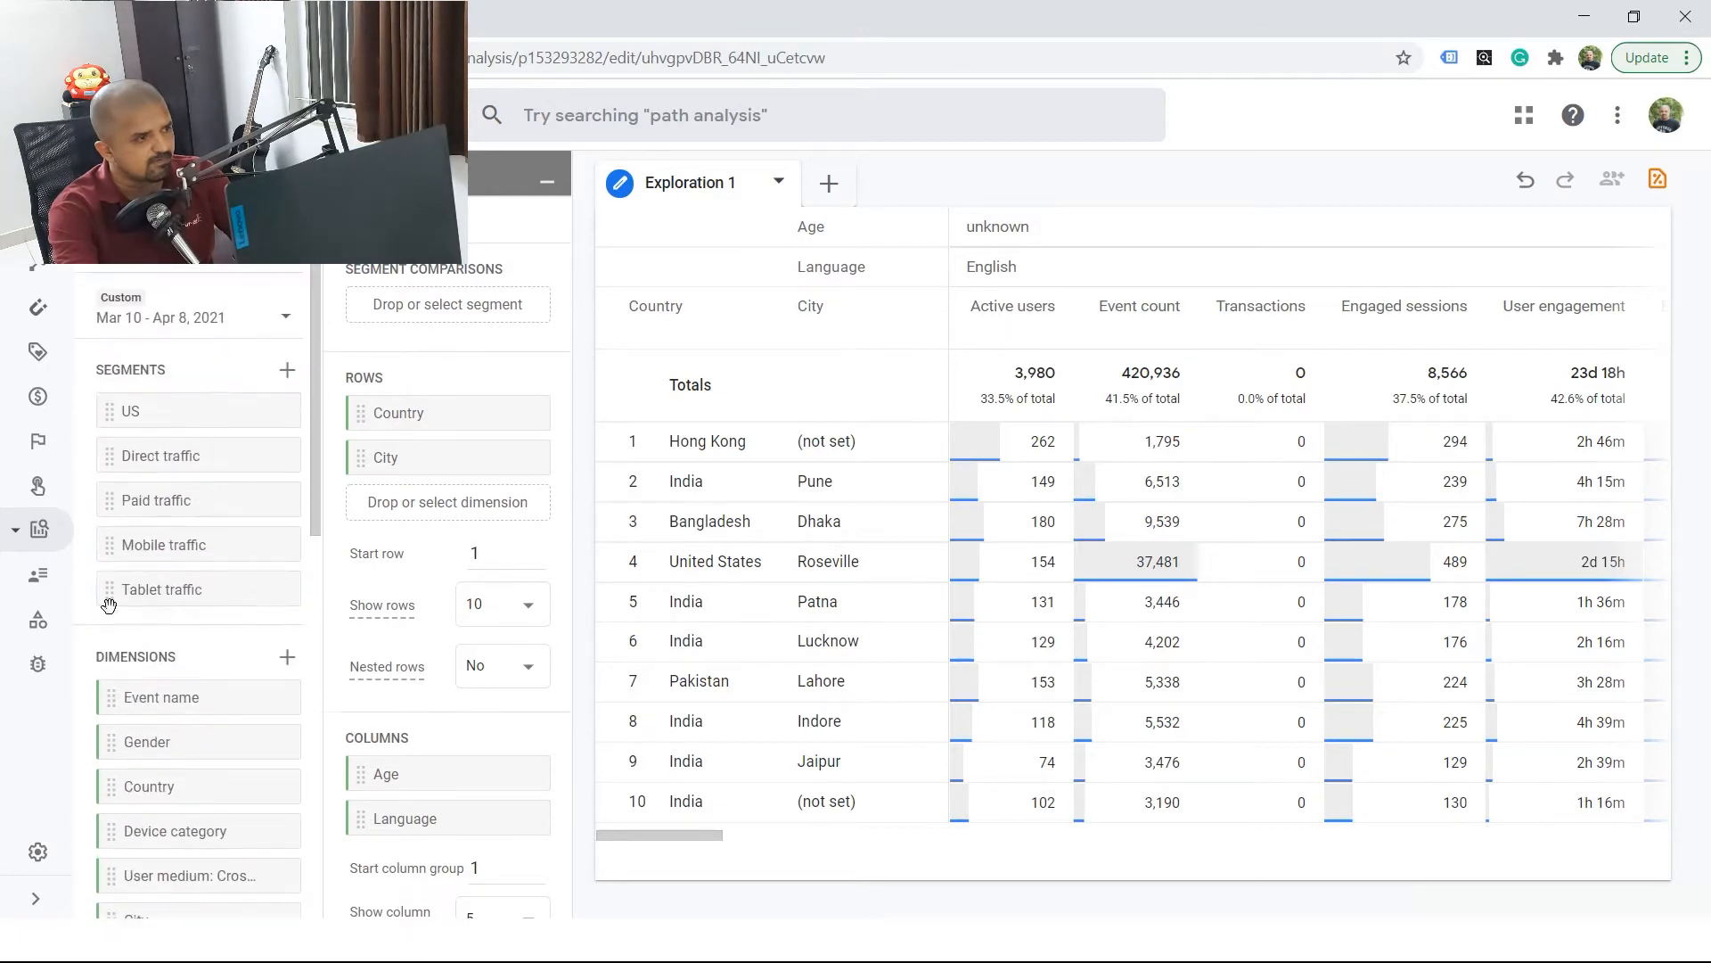
# Go back to the Analysis hub and open the saved Cohort analysis Demo
pyautogui.click(21, 533)
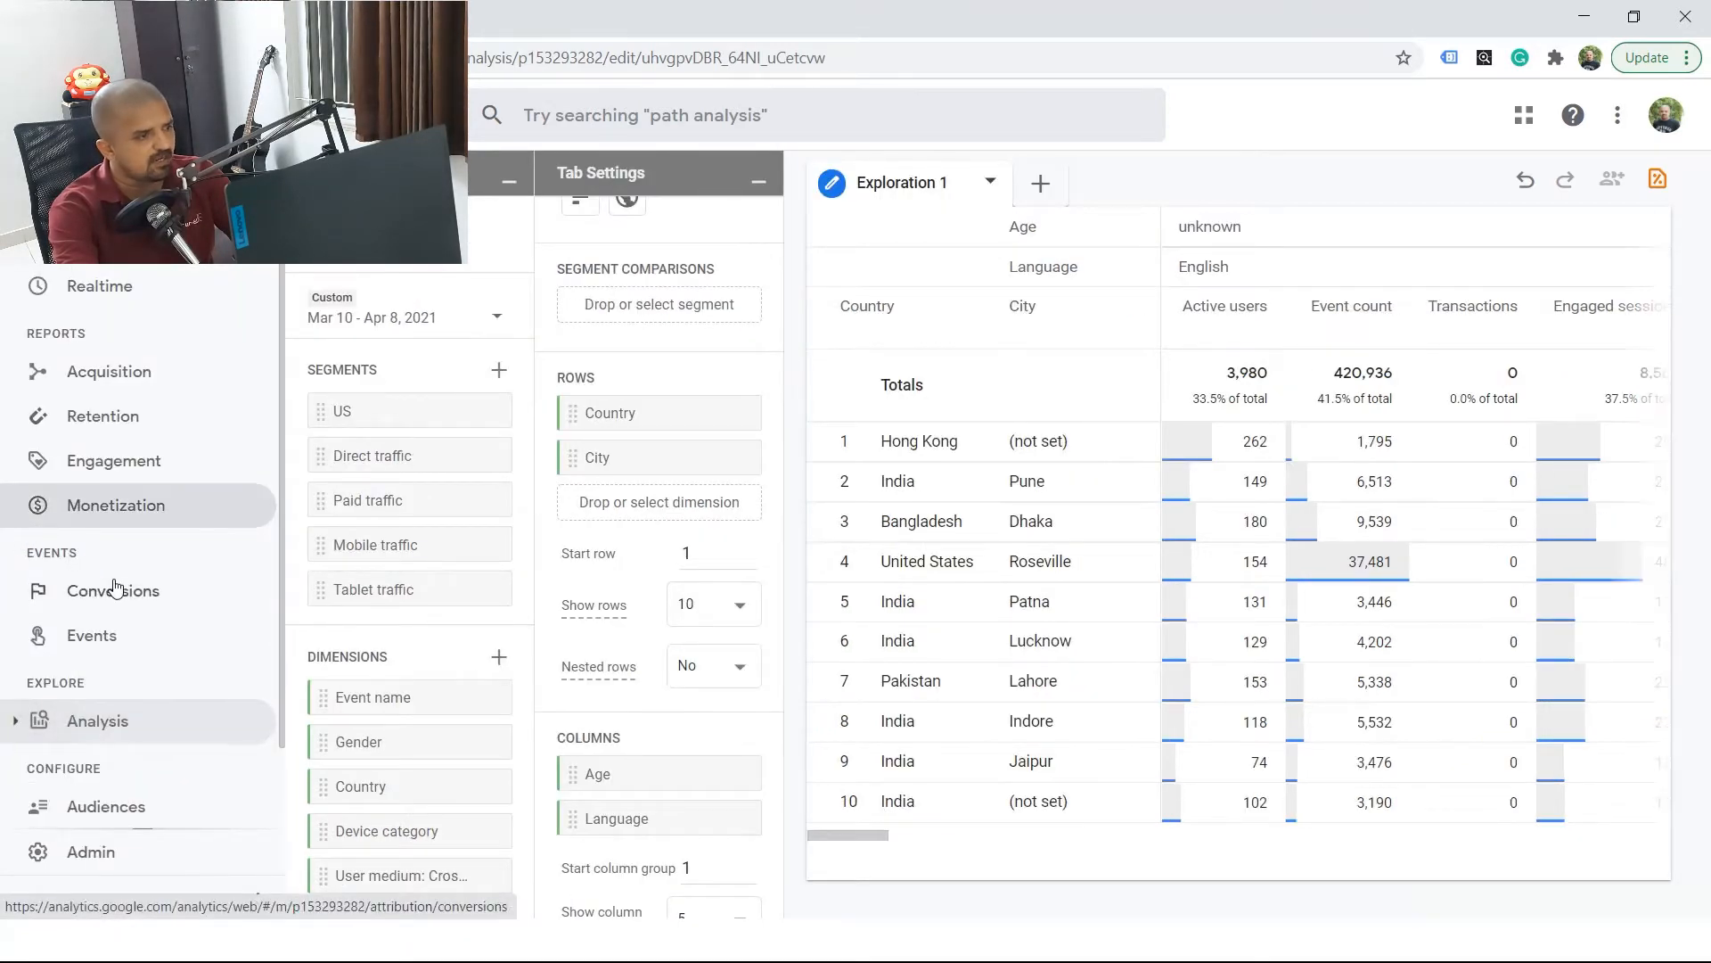
pyautogui.scroll(-1, 111, 606)
pyautogui.click(107, 631)
pyautogui.scroll(-1, 106, 637)
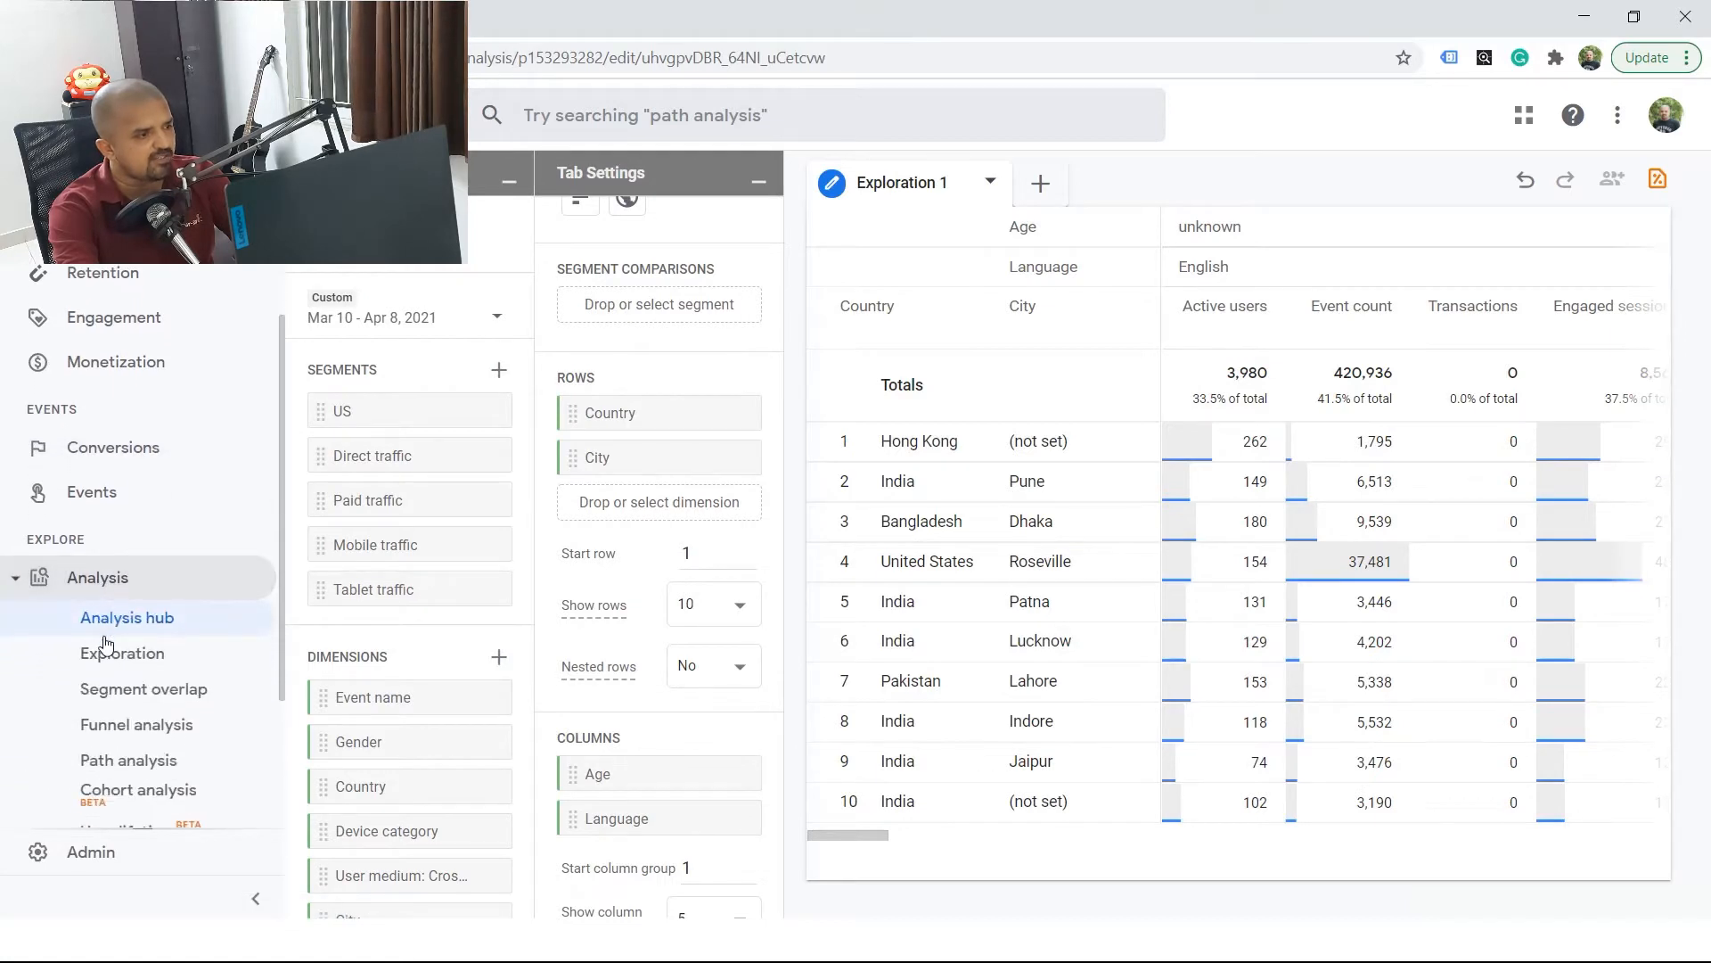
pyautogui.click(103, 617)
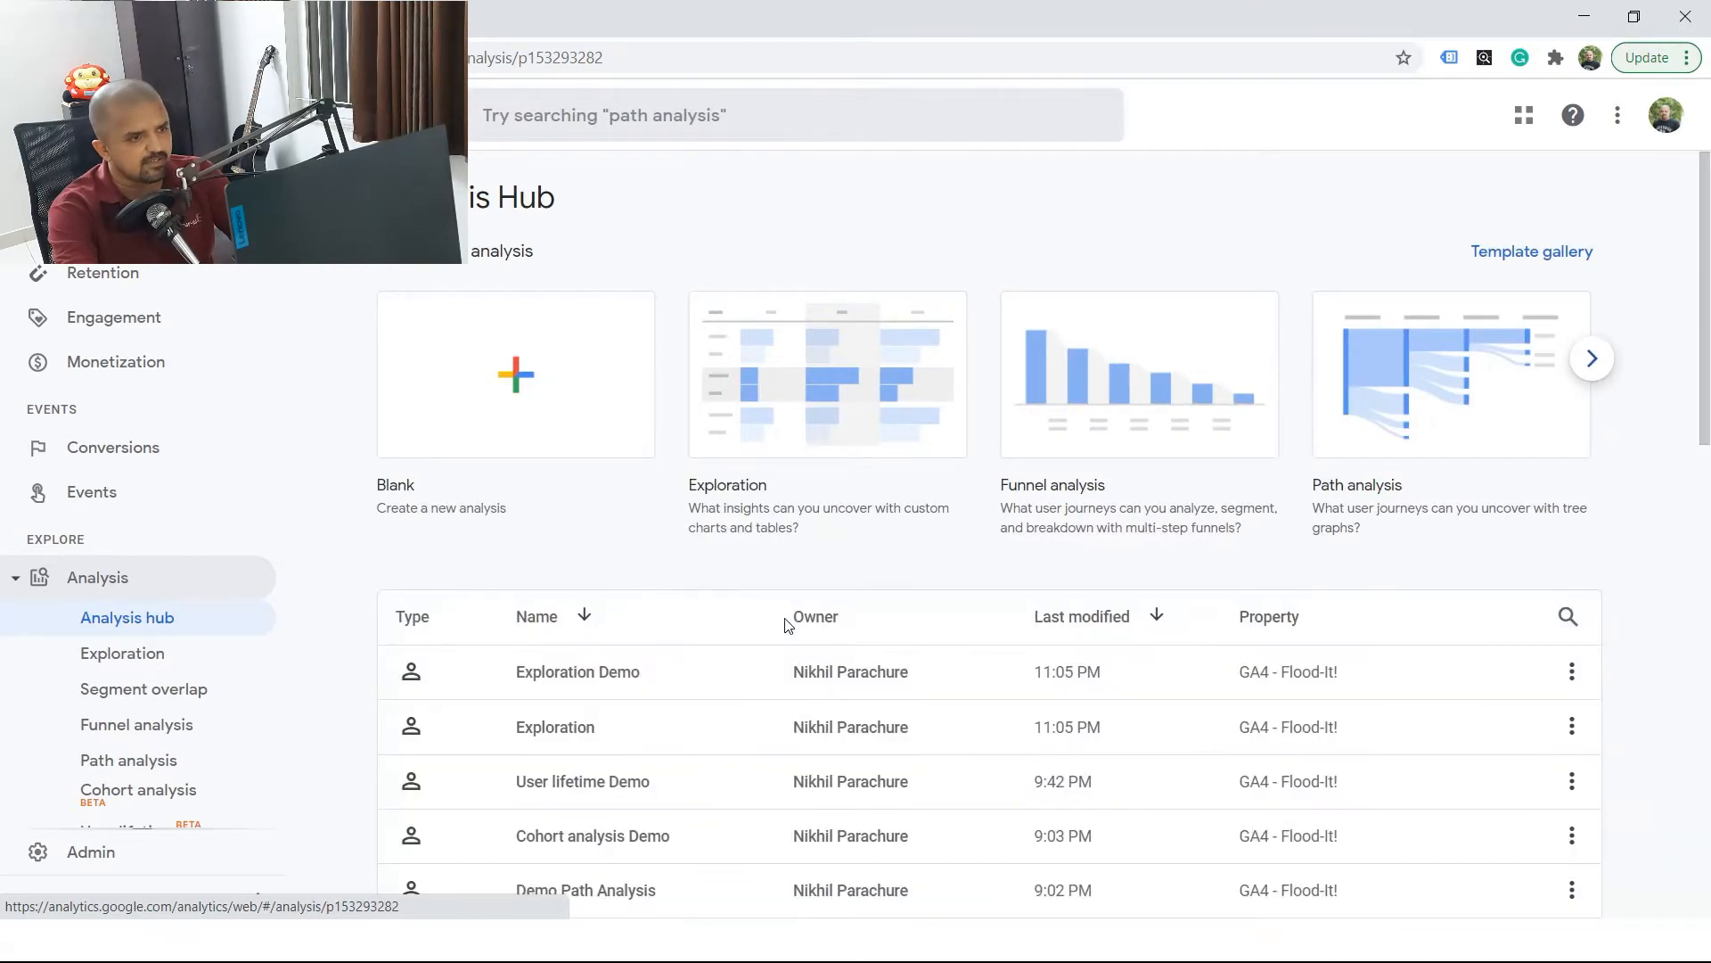
pyautogui.scroll(-4, 785, 624)
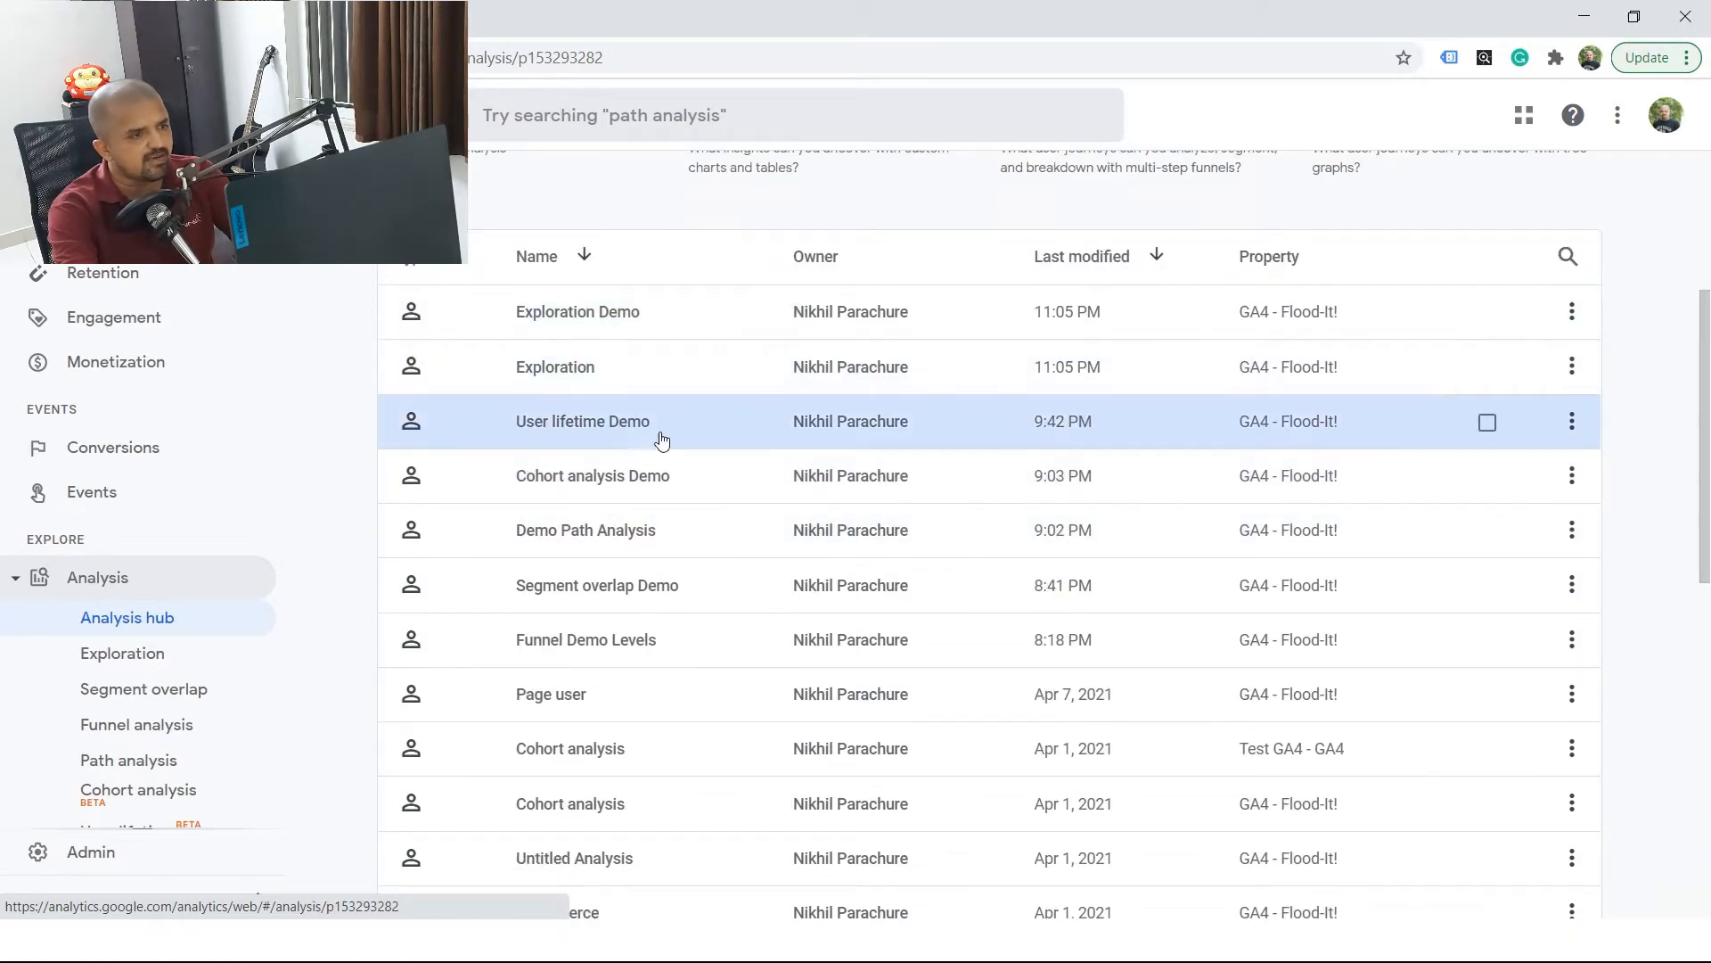
pyautogui.click(571, 486)
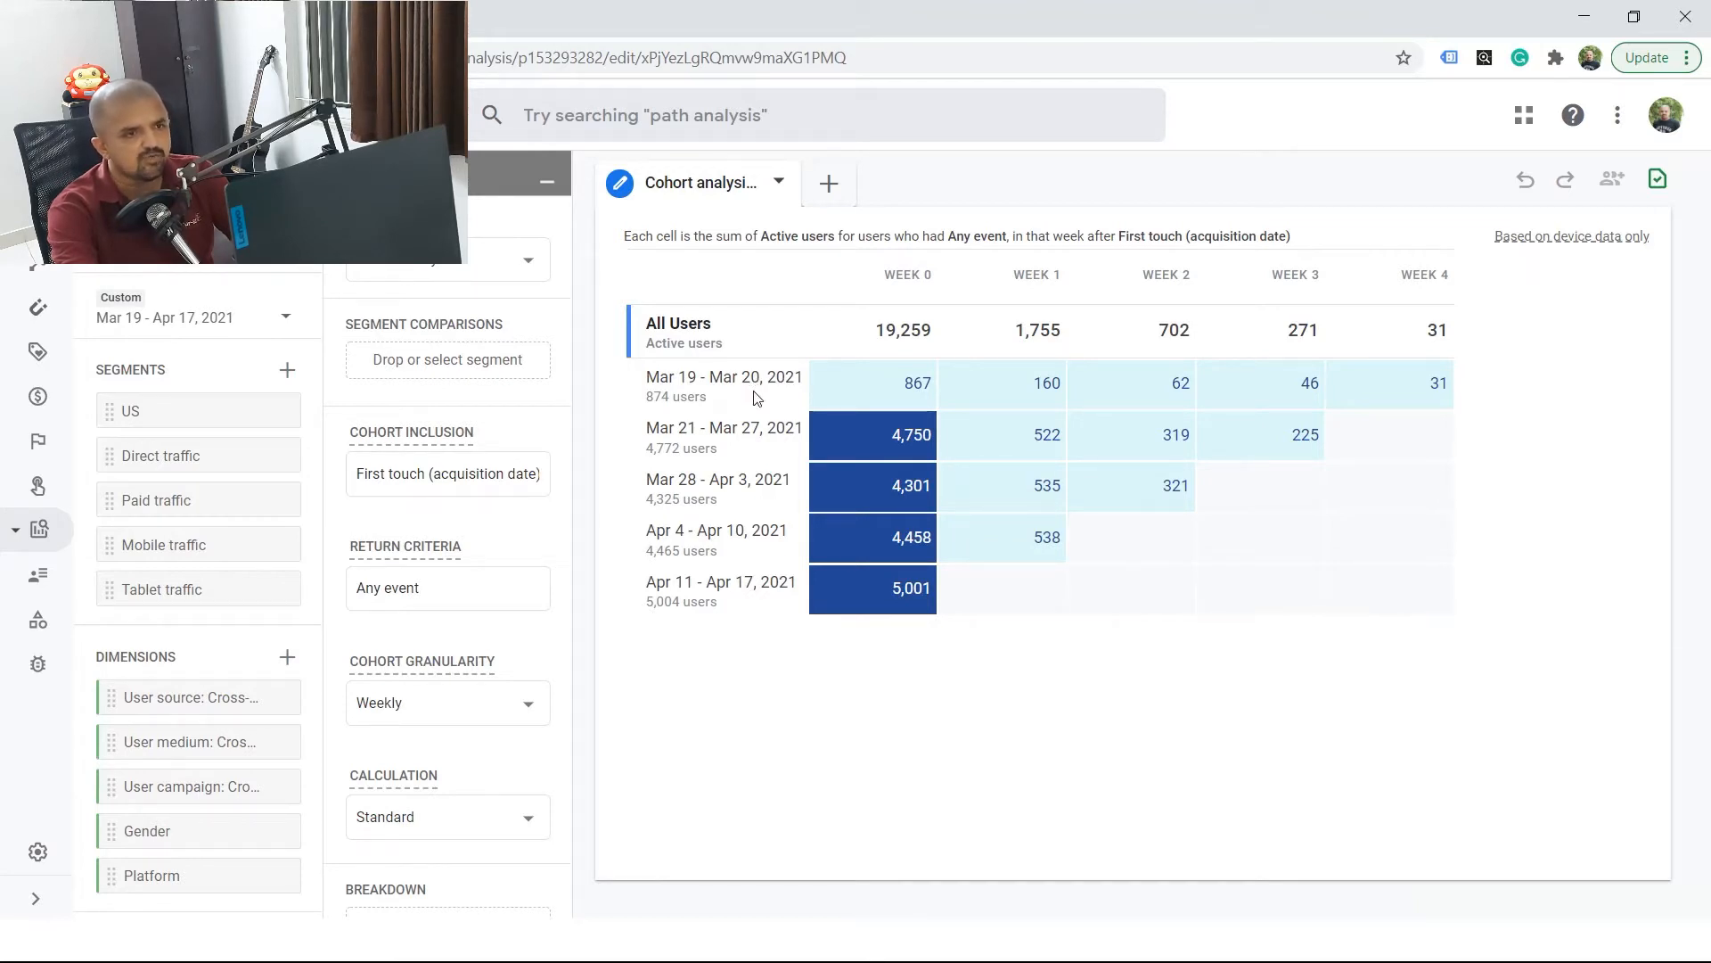
# Examine the weekly active users of each cohort, consult the report types slide, and switch back to Google Analytics
pyautogui.moveTo(984, 391)
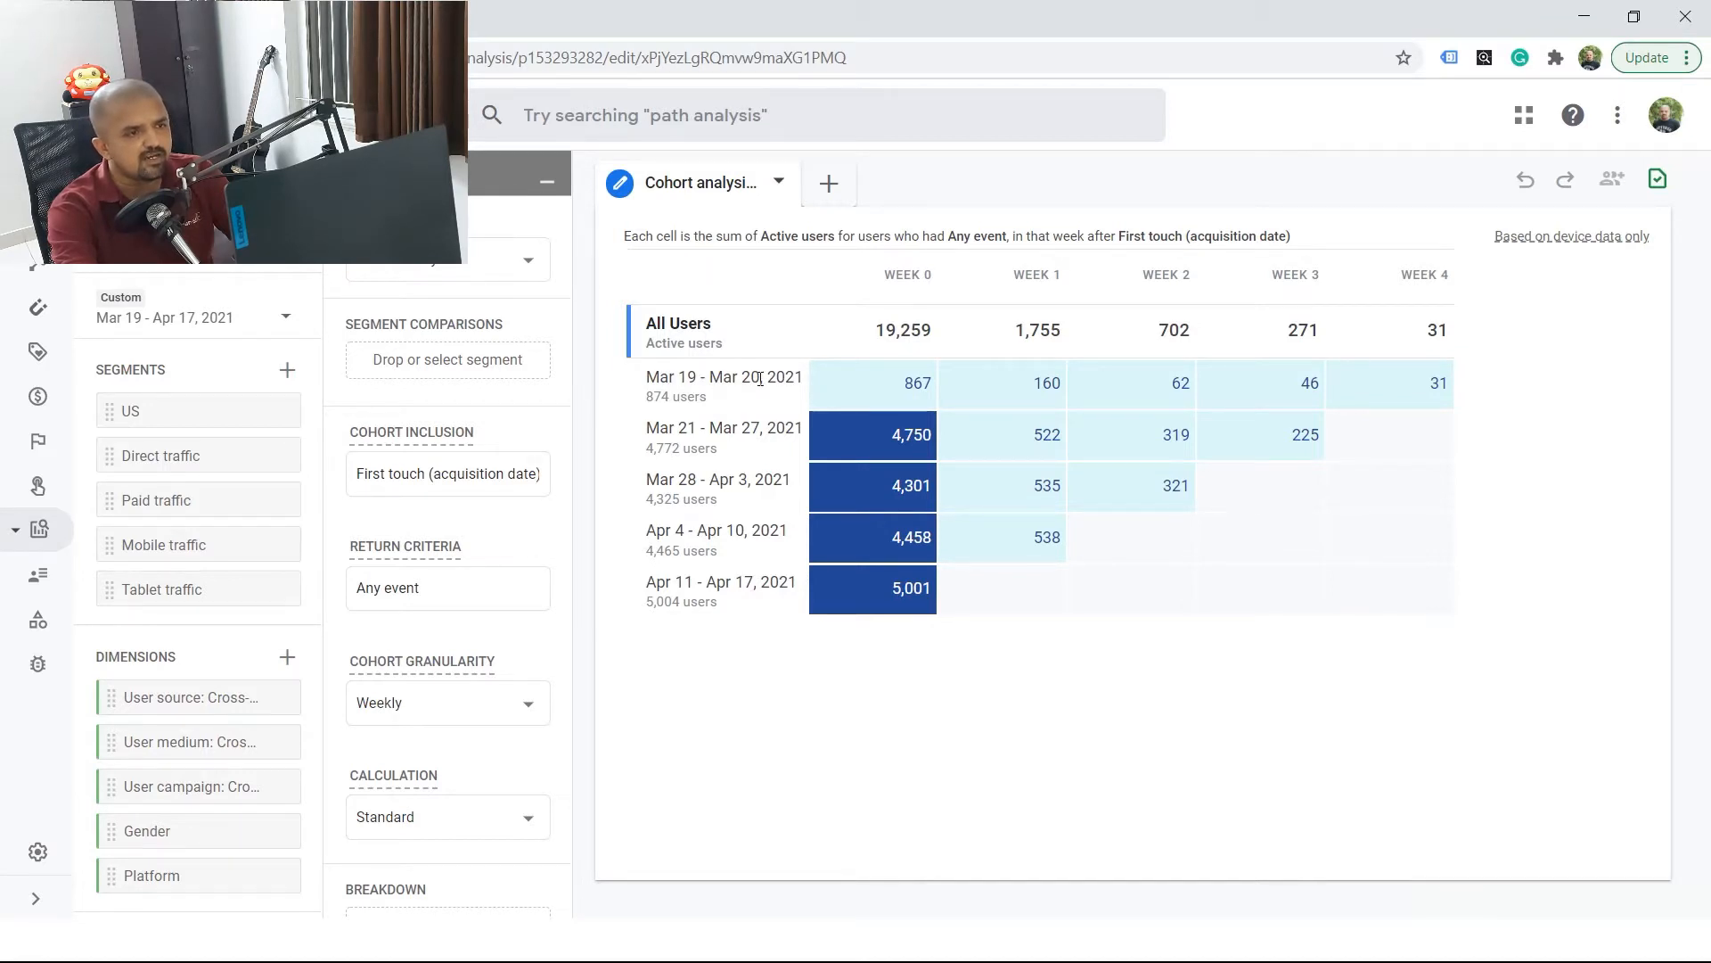
pyautogui.moveTo(896, 388)
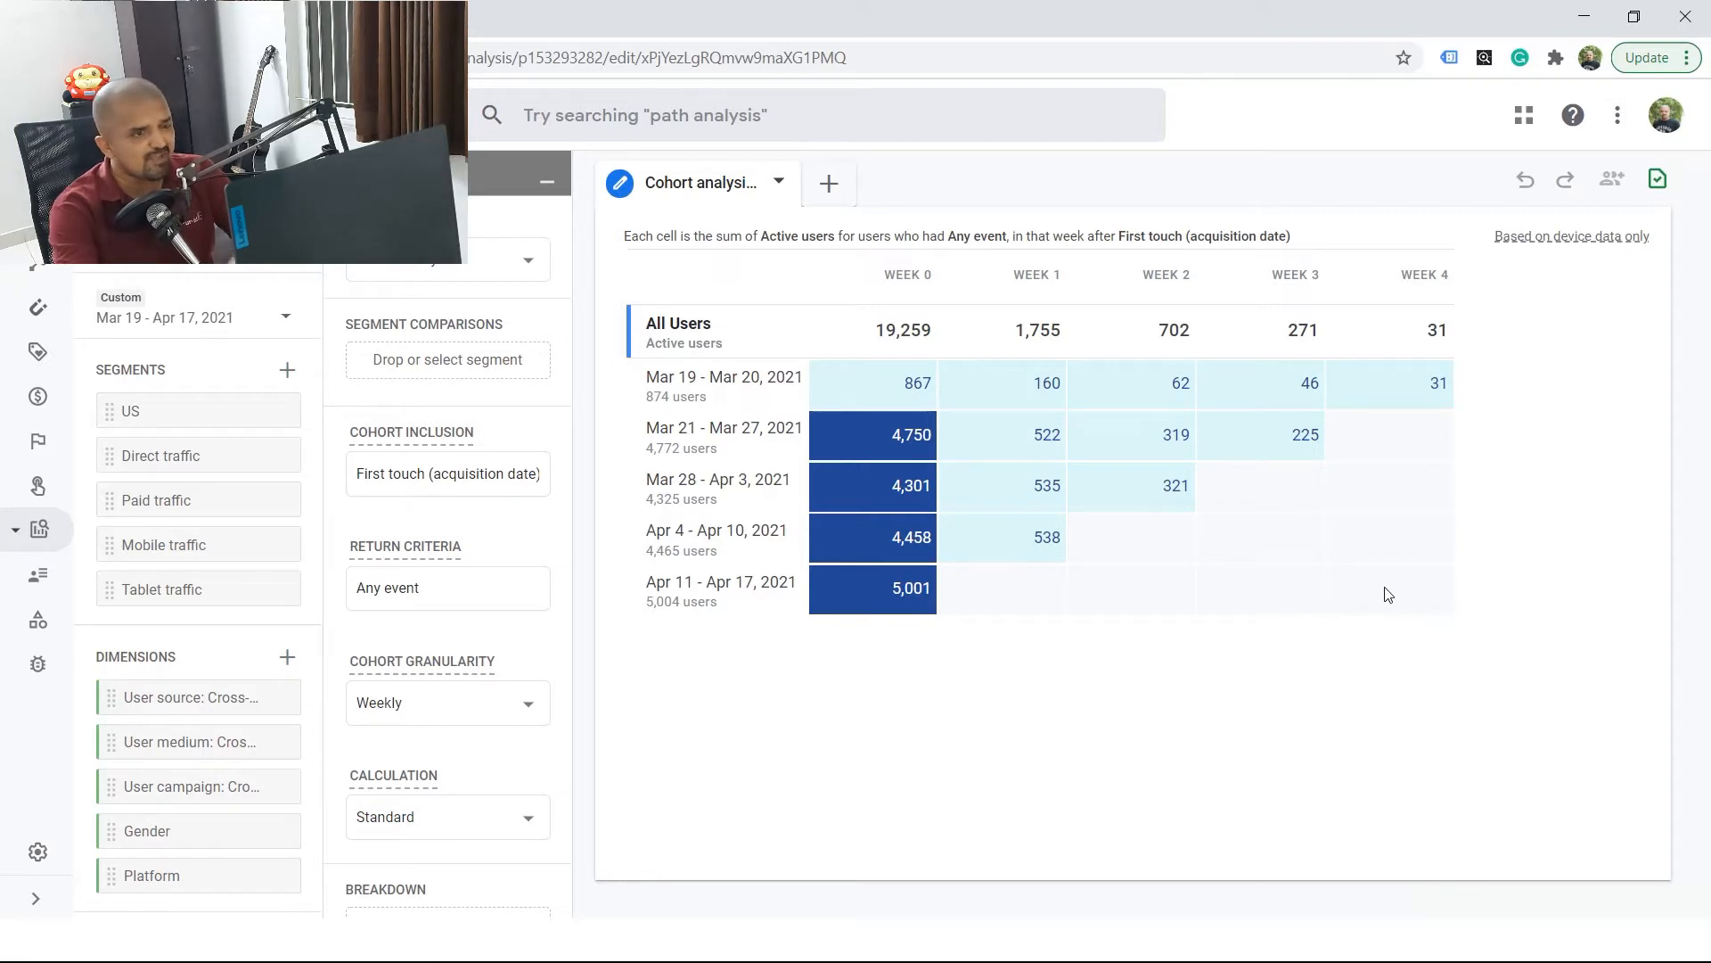
pyautogui.press('Right')
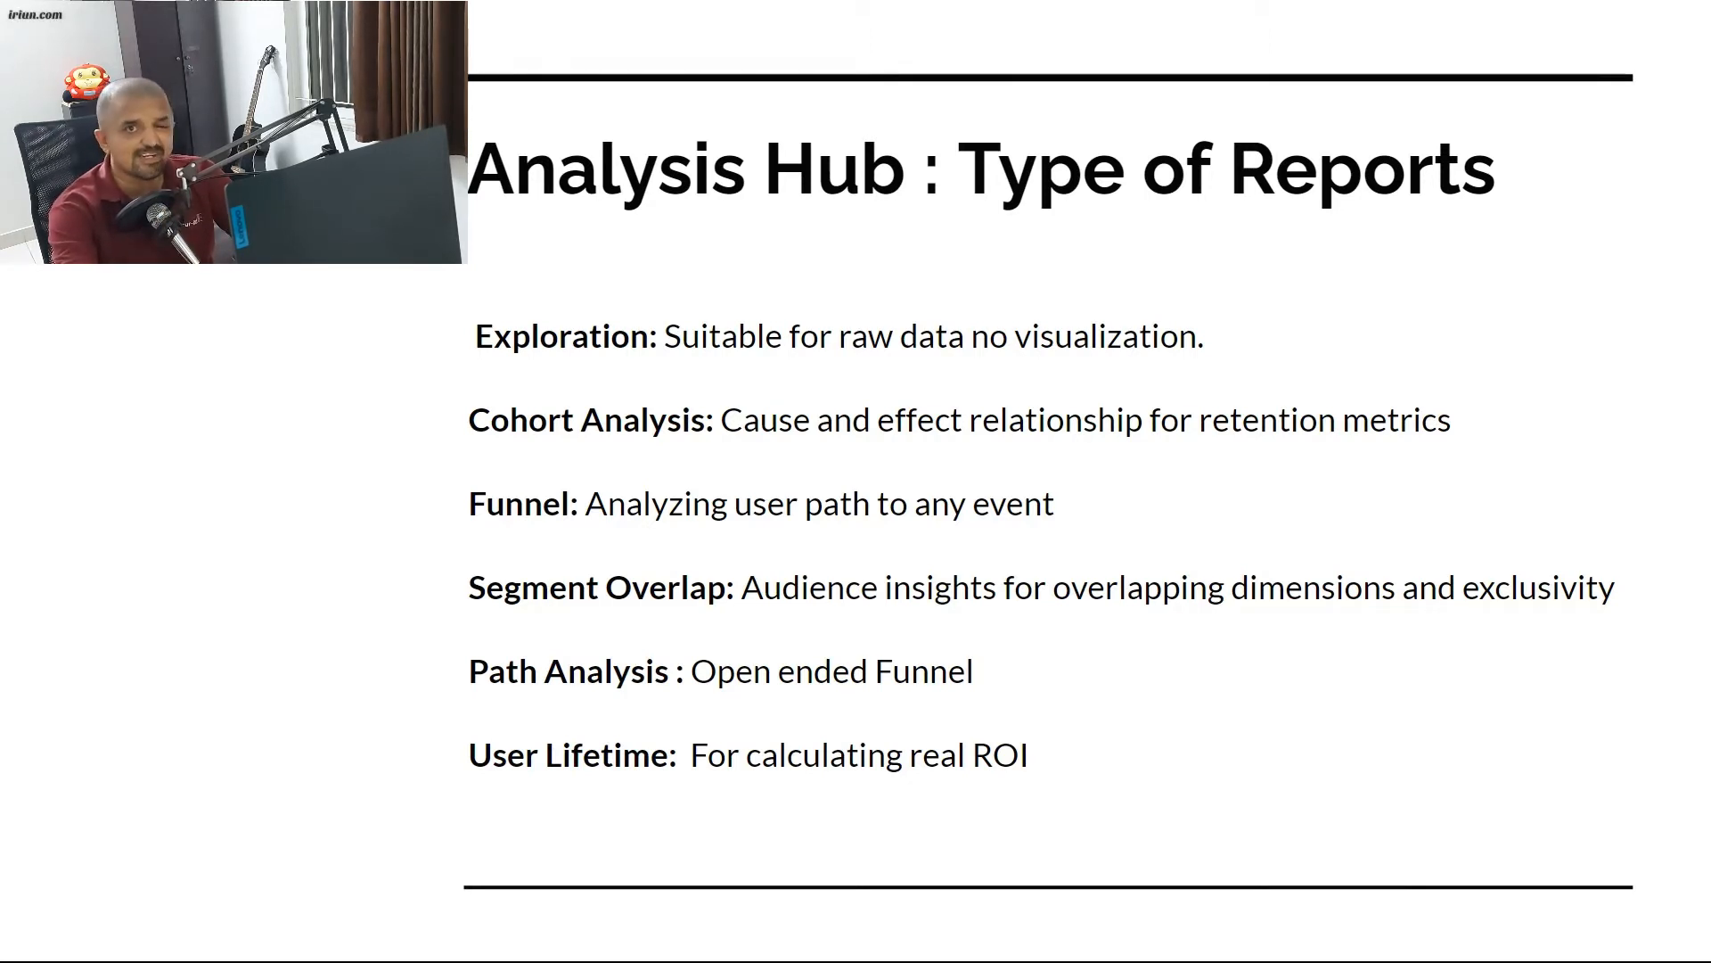
pyautogui.hotkey('alt', 'Tab')
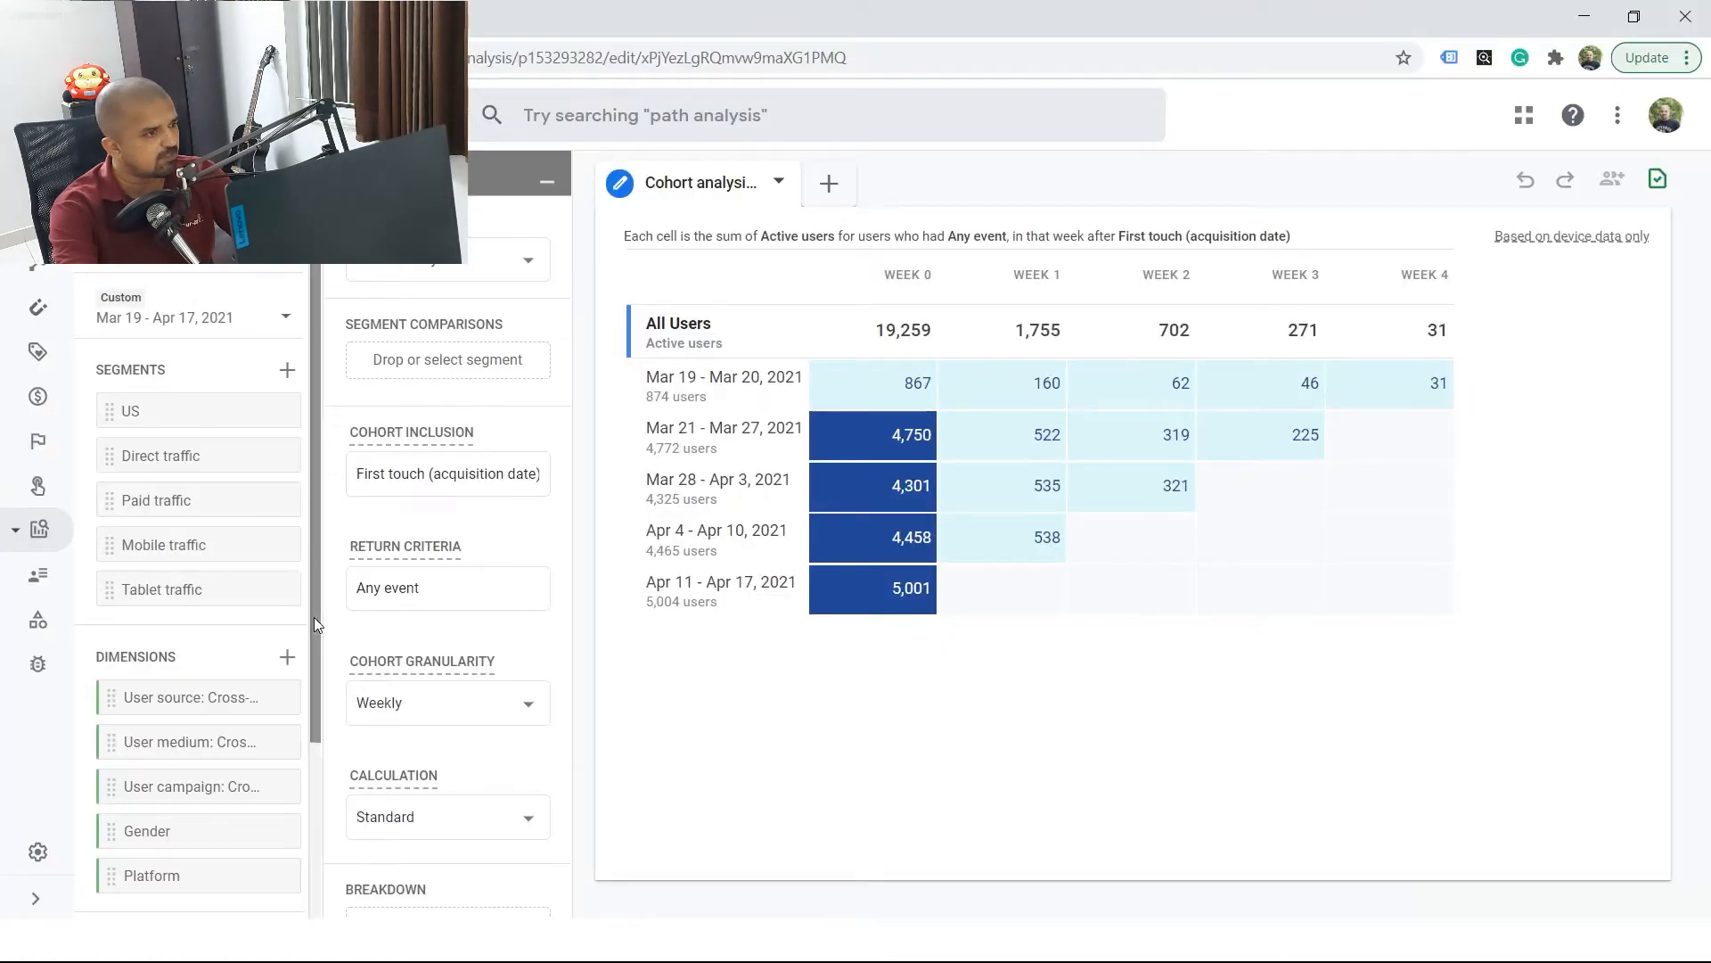
# Go back to the Analysis hub and open the saved Funnel Demo Levels analysis
pyautogui.moveTo(44, 540)
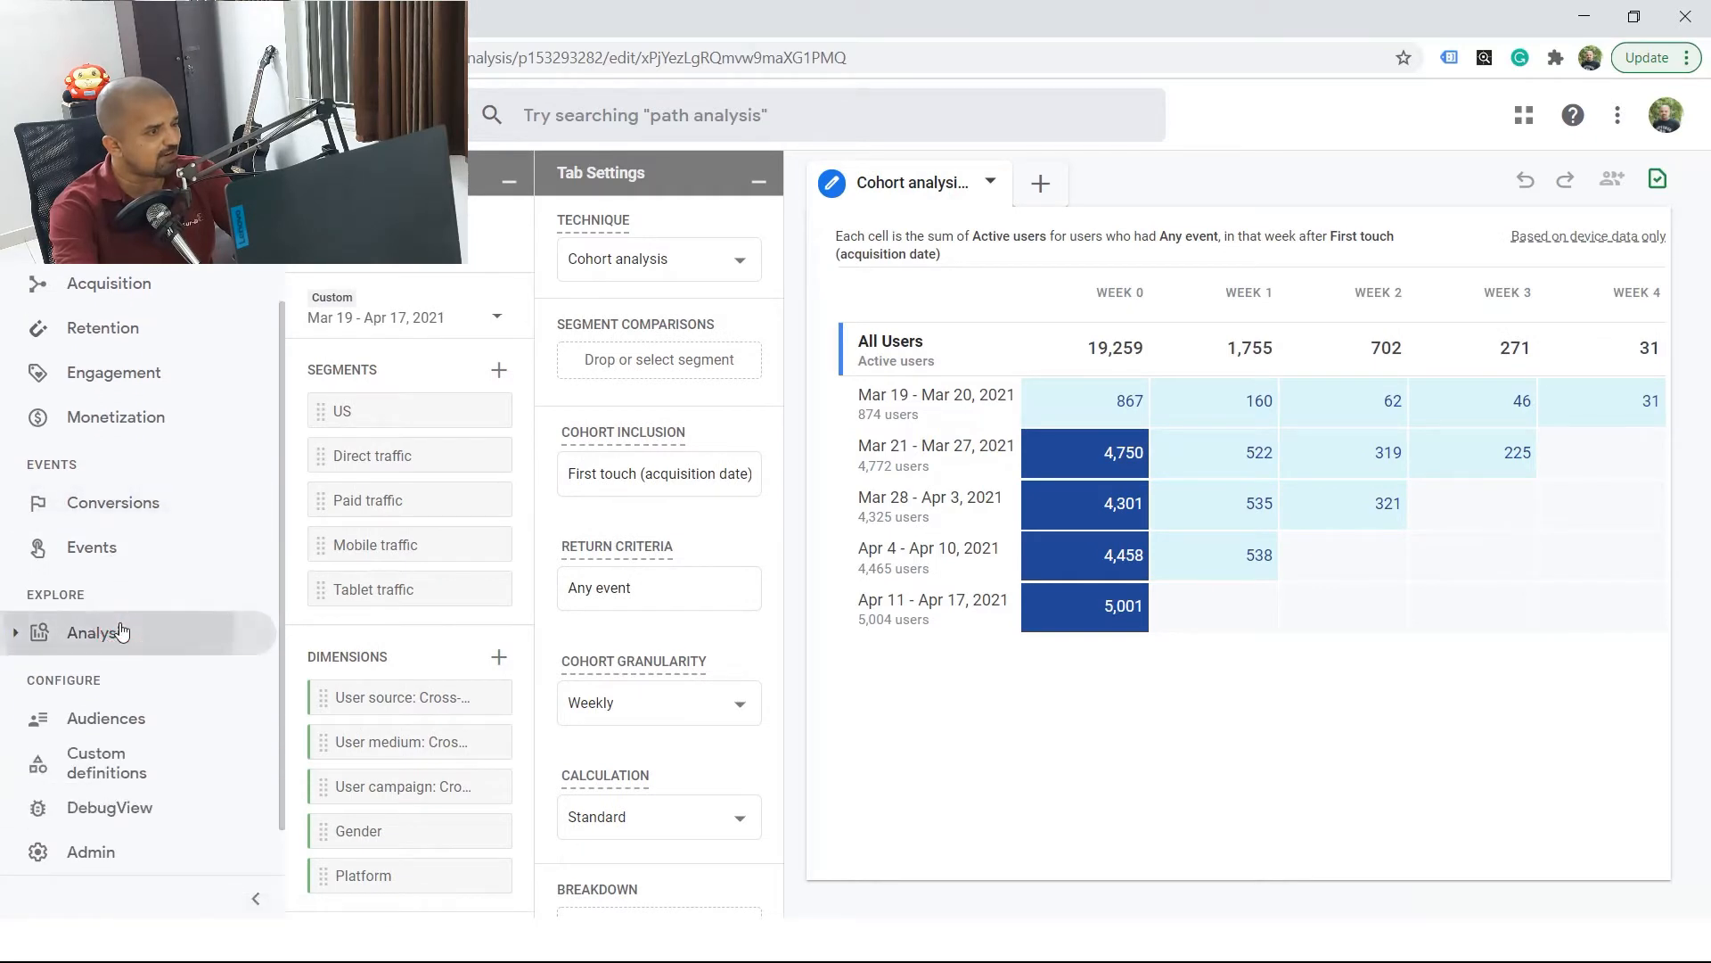
pyautogui.click(118, 628)
pyautogui.click(130, 667)
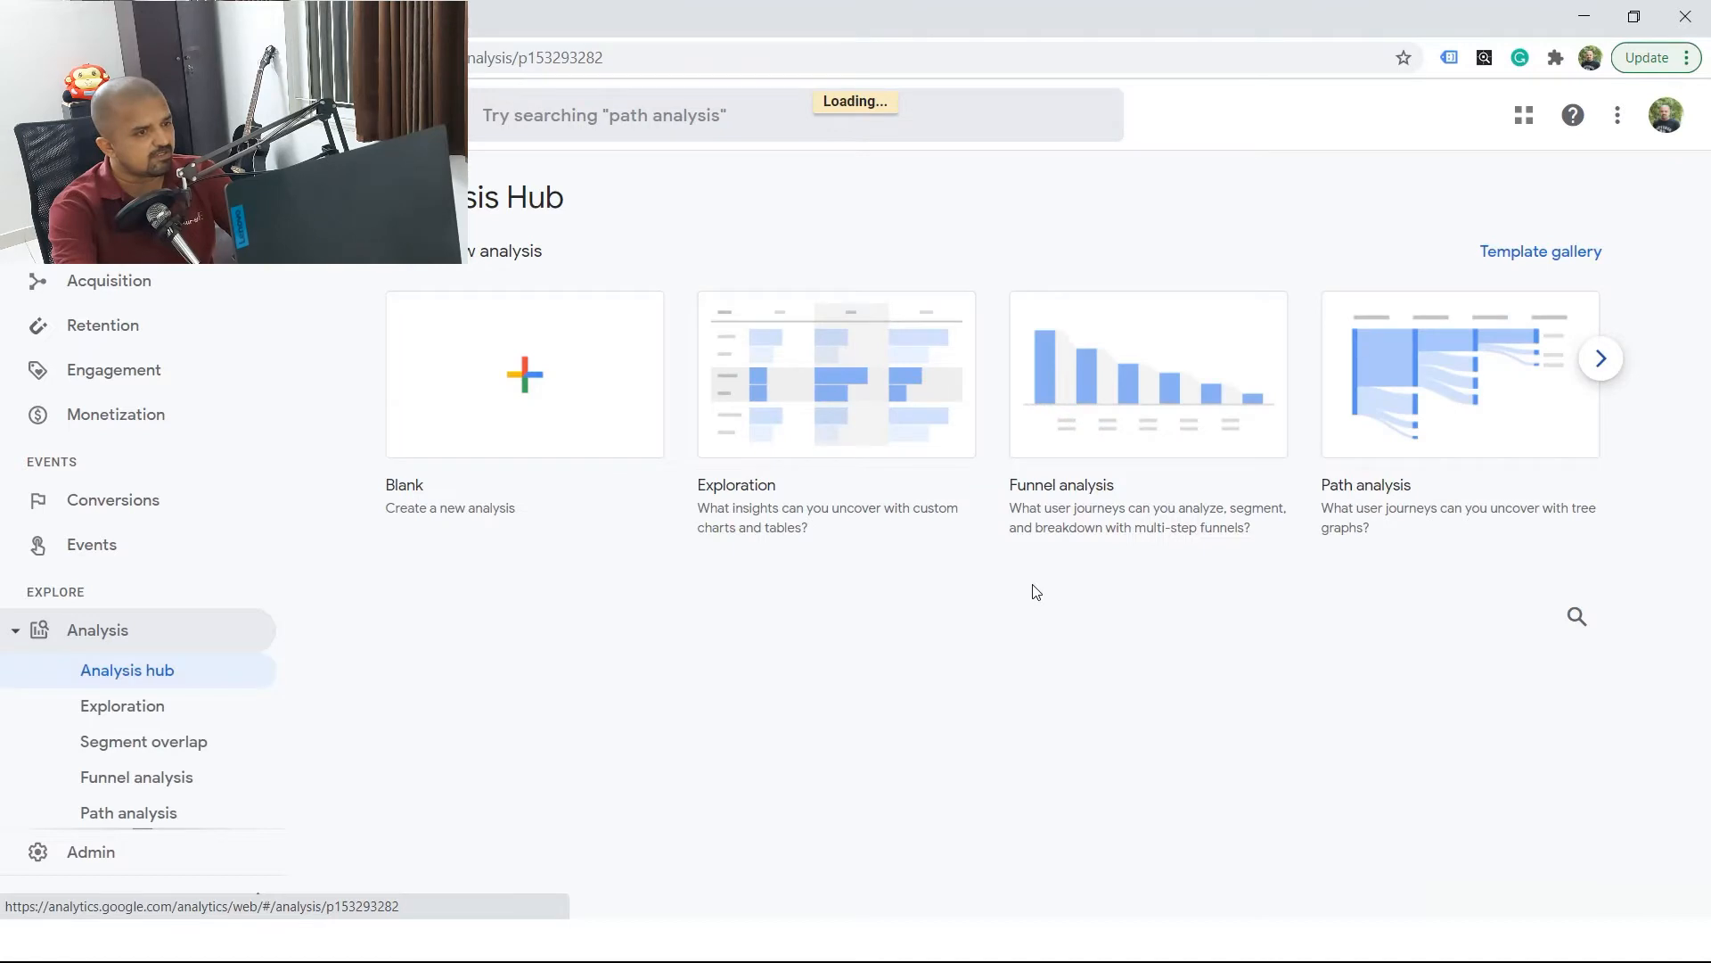
pyautogui.scroll(-4, 1035, 588)
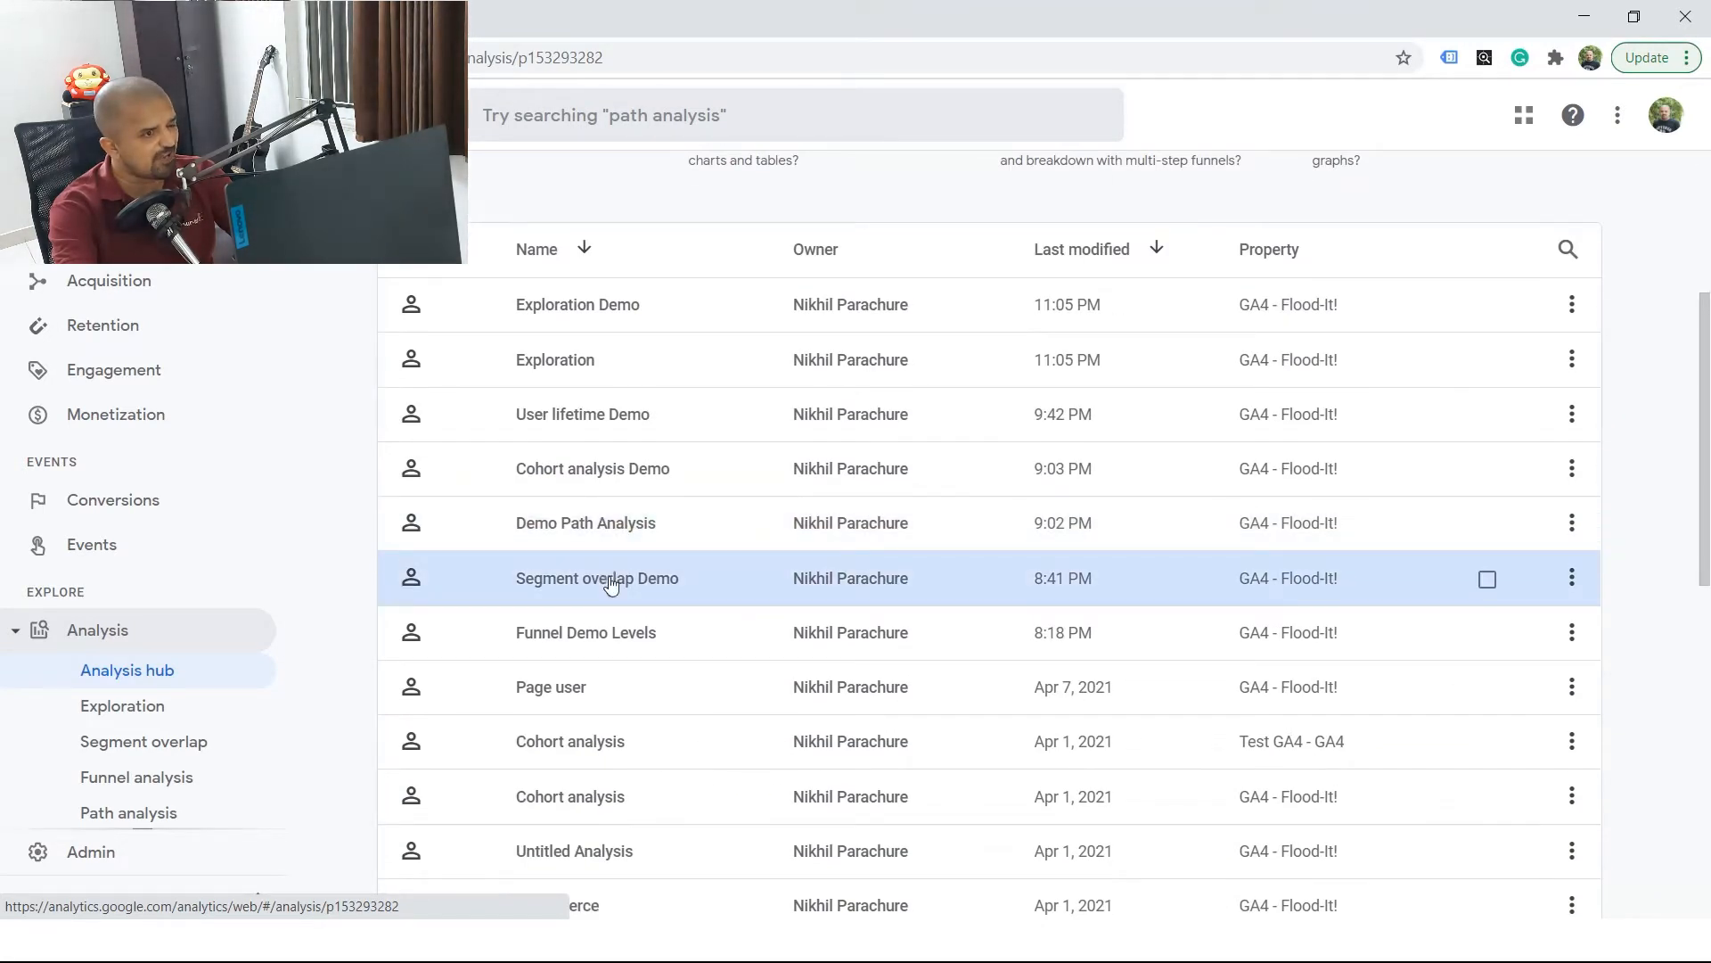
pyautogui.click(615, 630)
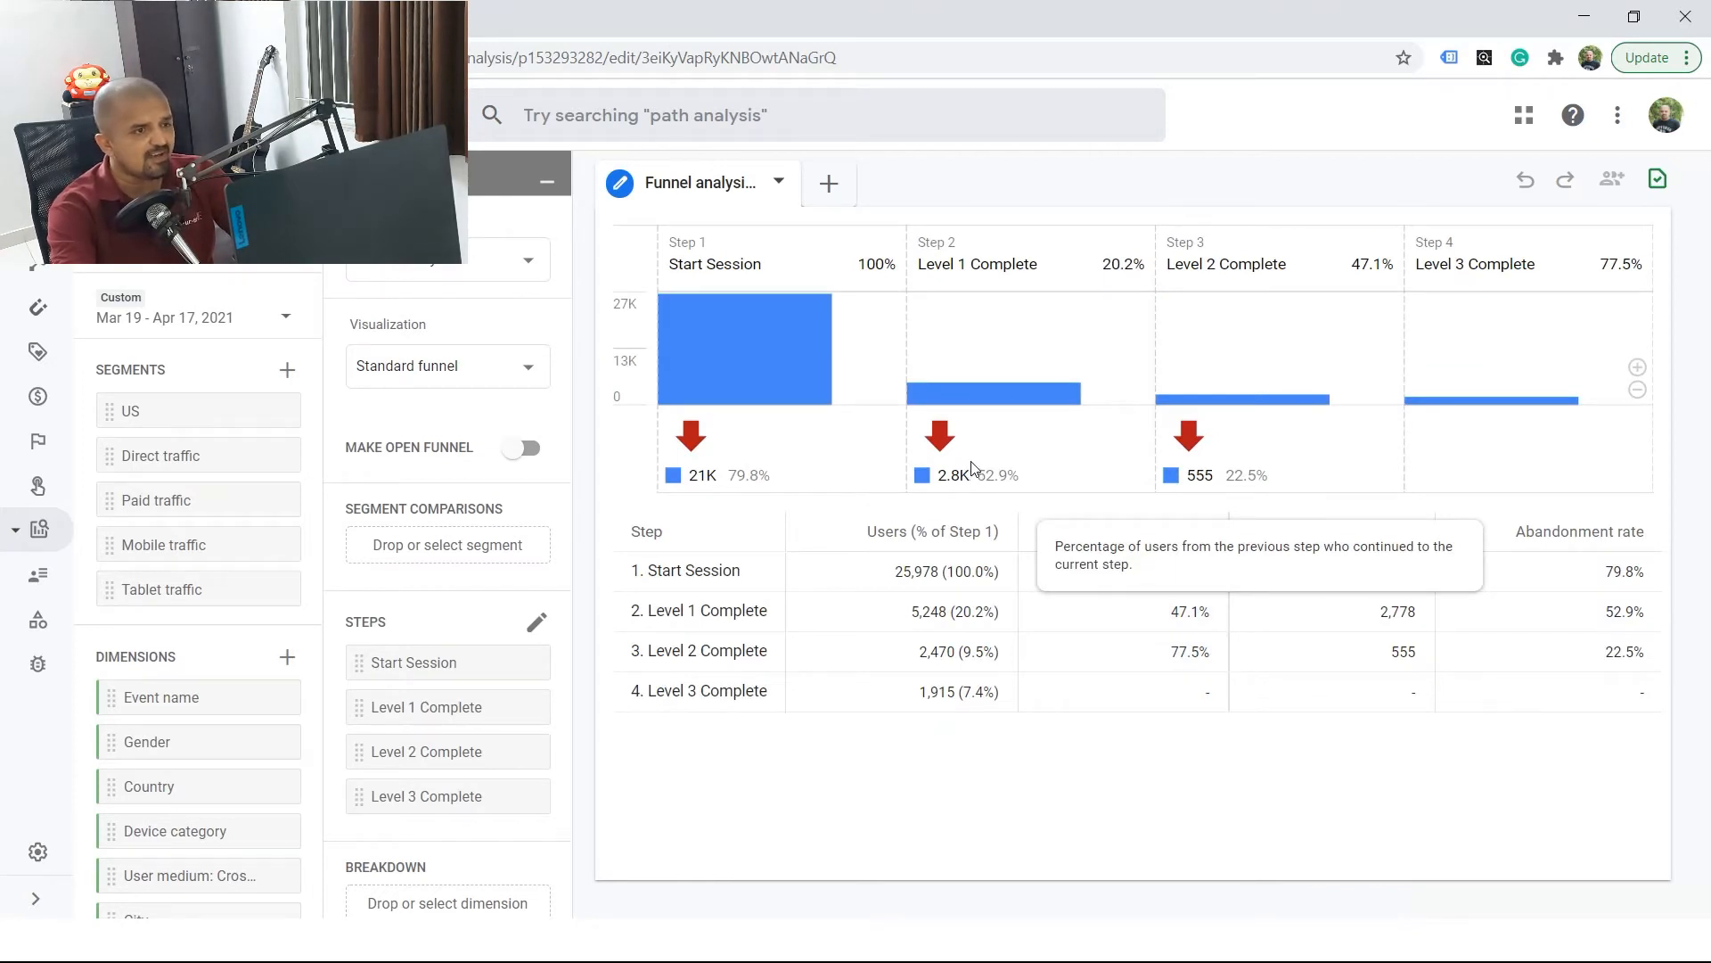
# Examine the active users at each funnel step from Start Session to Level 3 Complete
pyautogui.moveTo(709, 312)
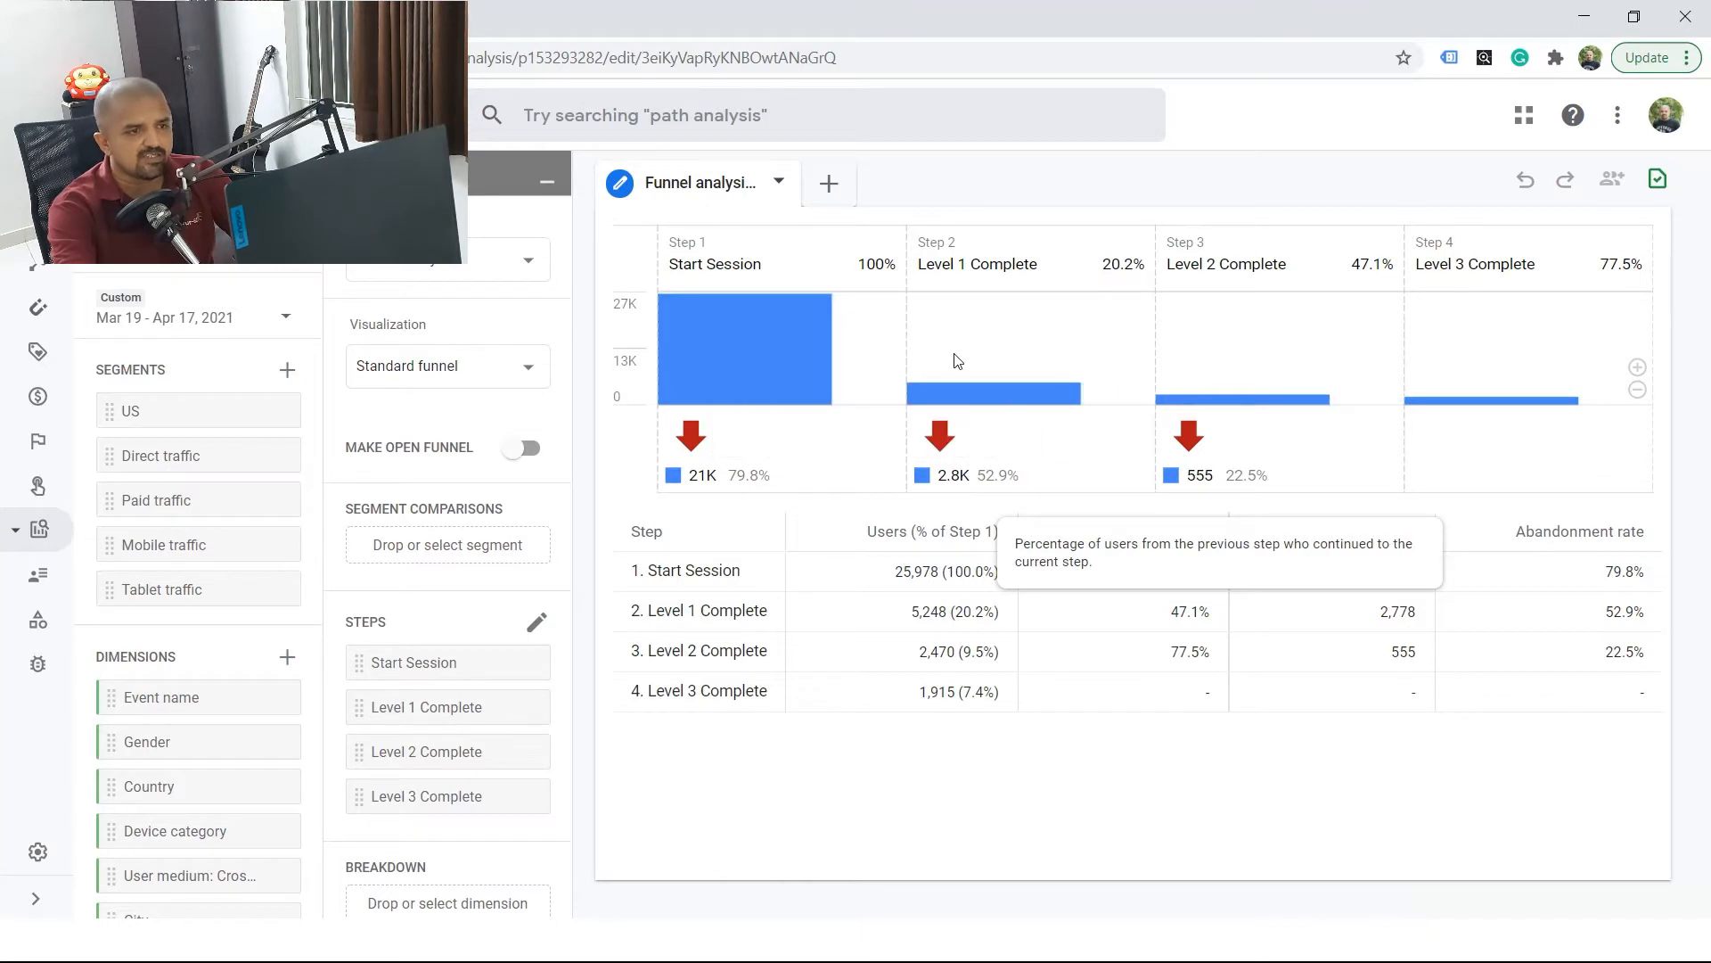
pyautogui.moveTo(981, 390)
pyautogui.moveTo(1199, 403)
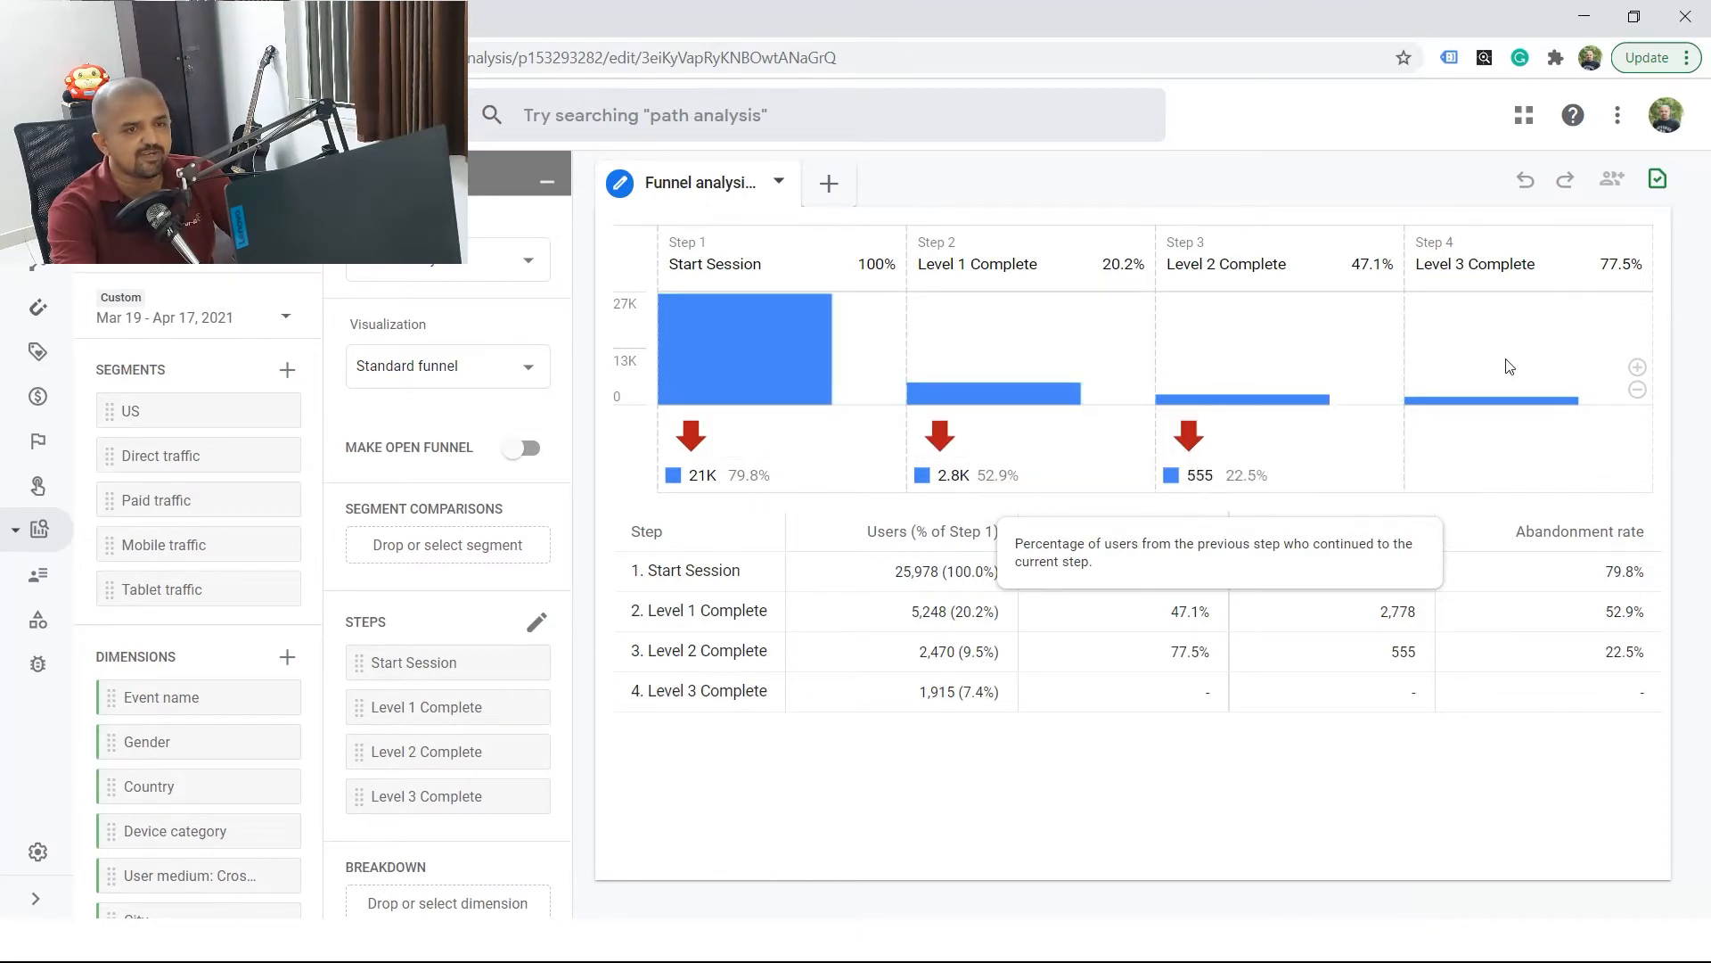
pyautogui.moveTo(1518, 410)
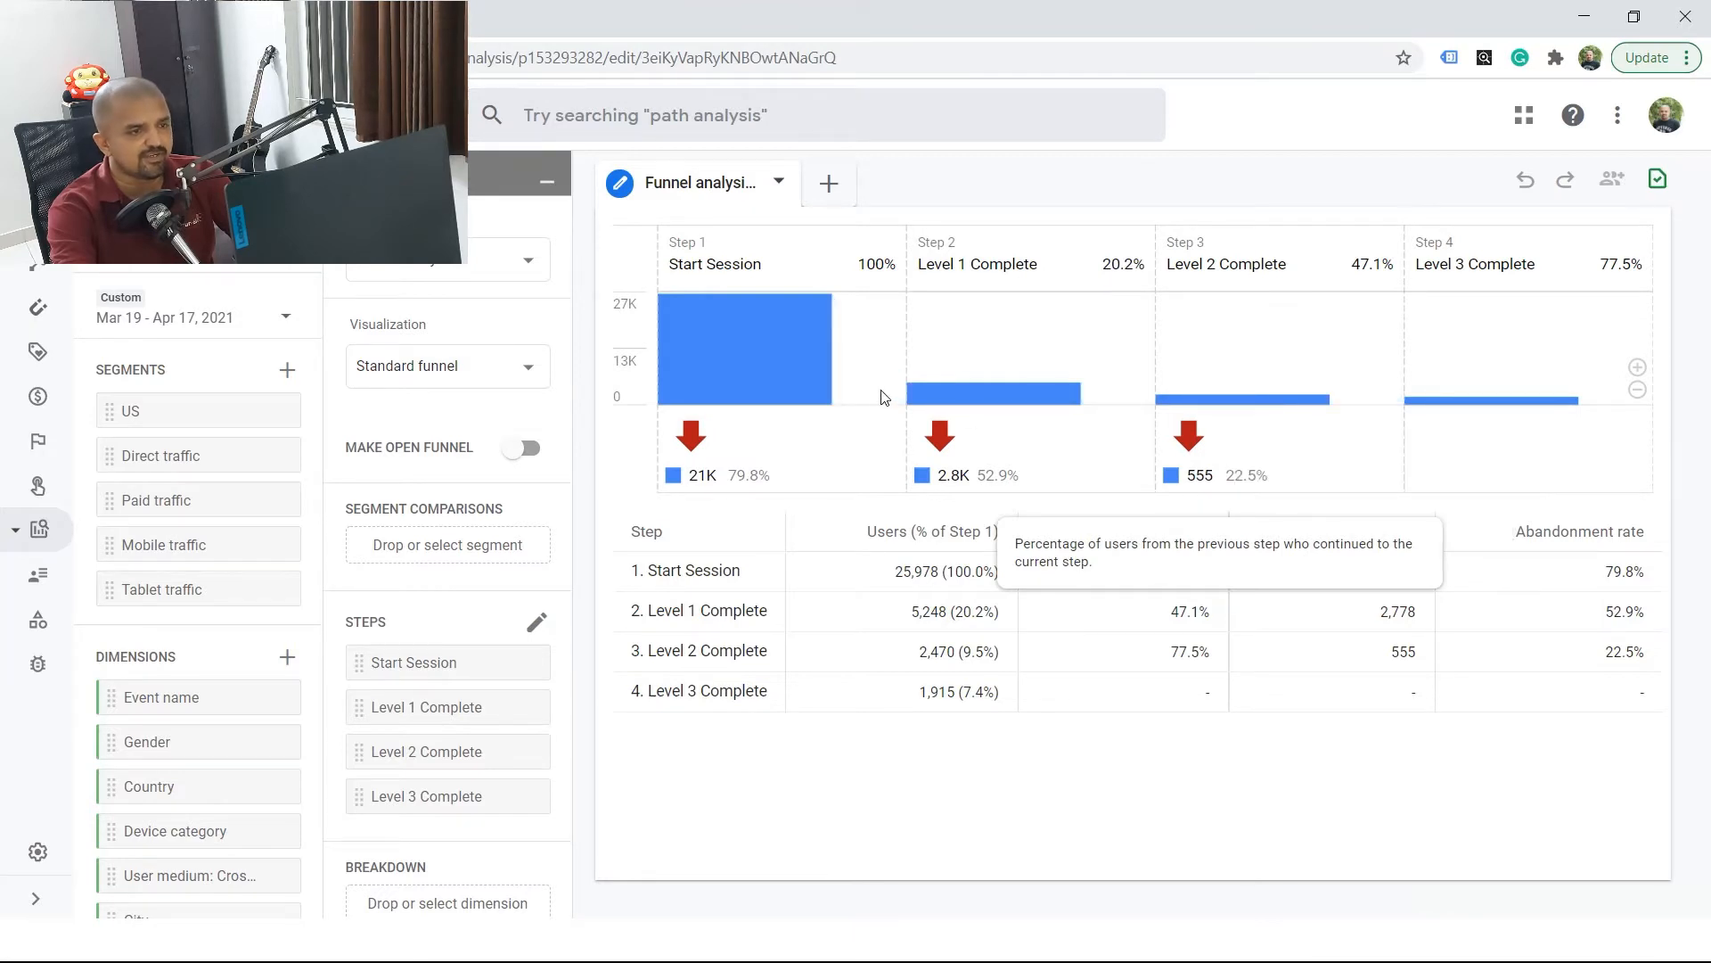
pyautogui.moveTo(758, 359)
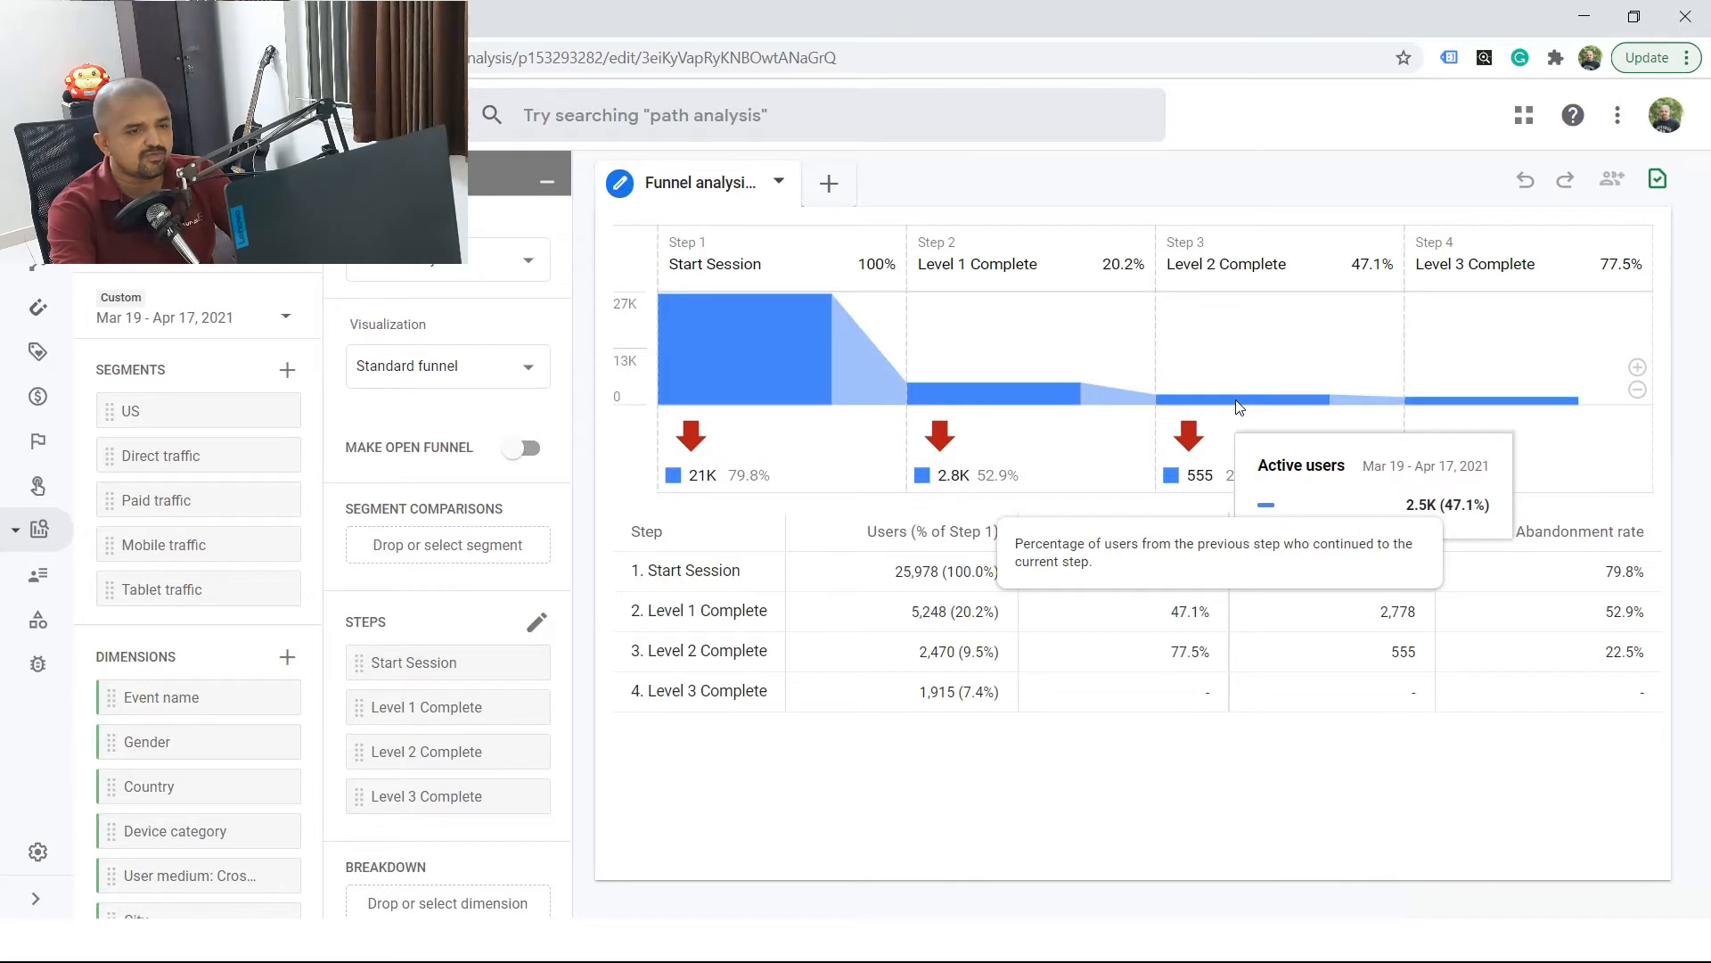
# Check the active users at the Level 3 Complete step and consult the report types slide
pyautogui.moveTo(1451, 408)
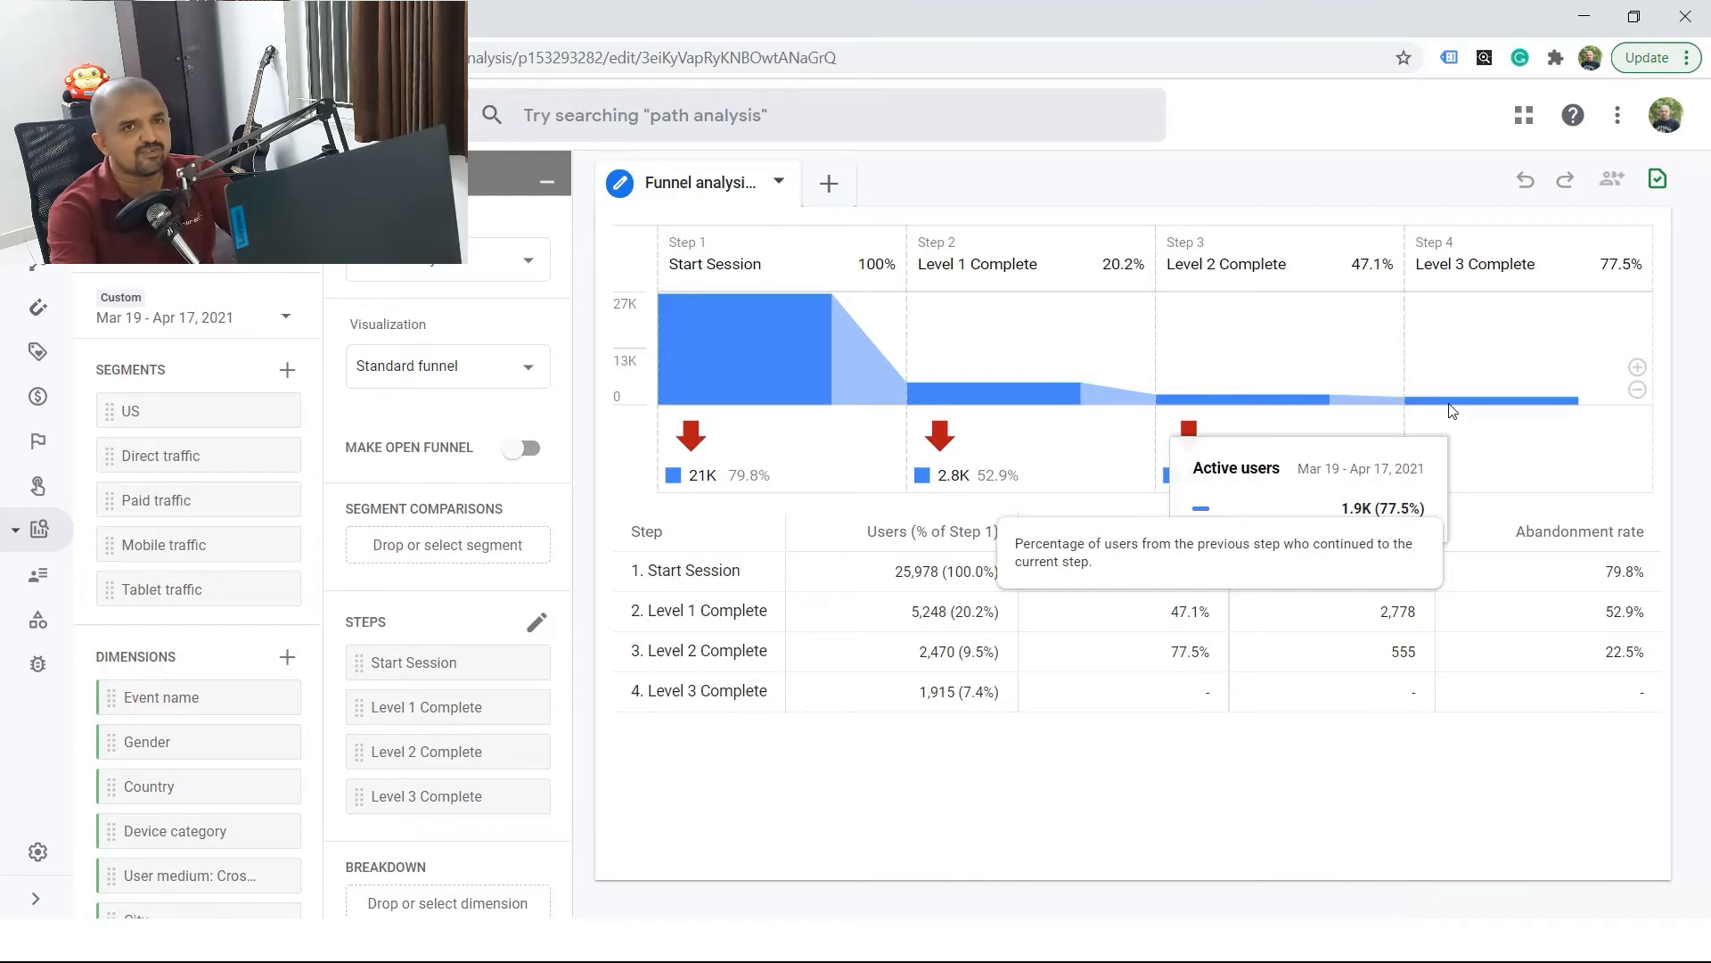
pyautogui.hotkey('alt', 'Tab')
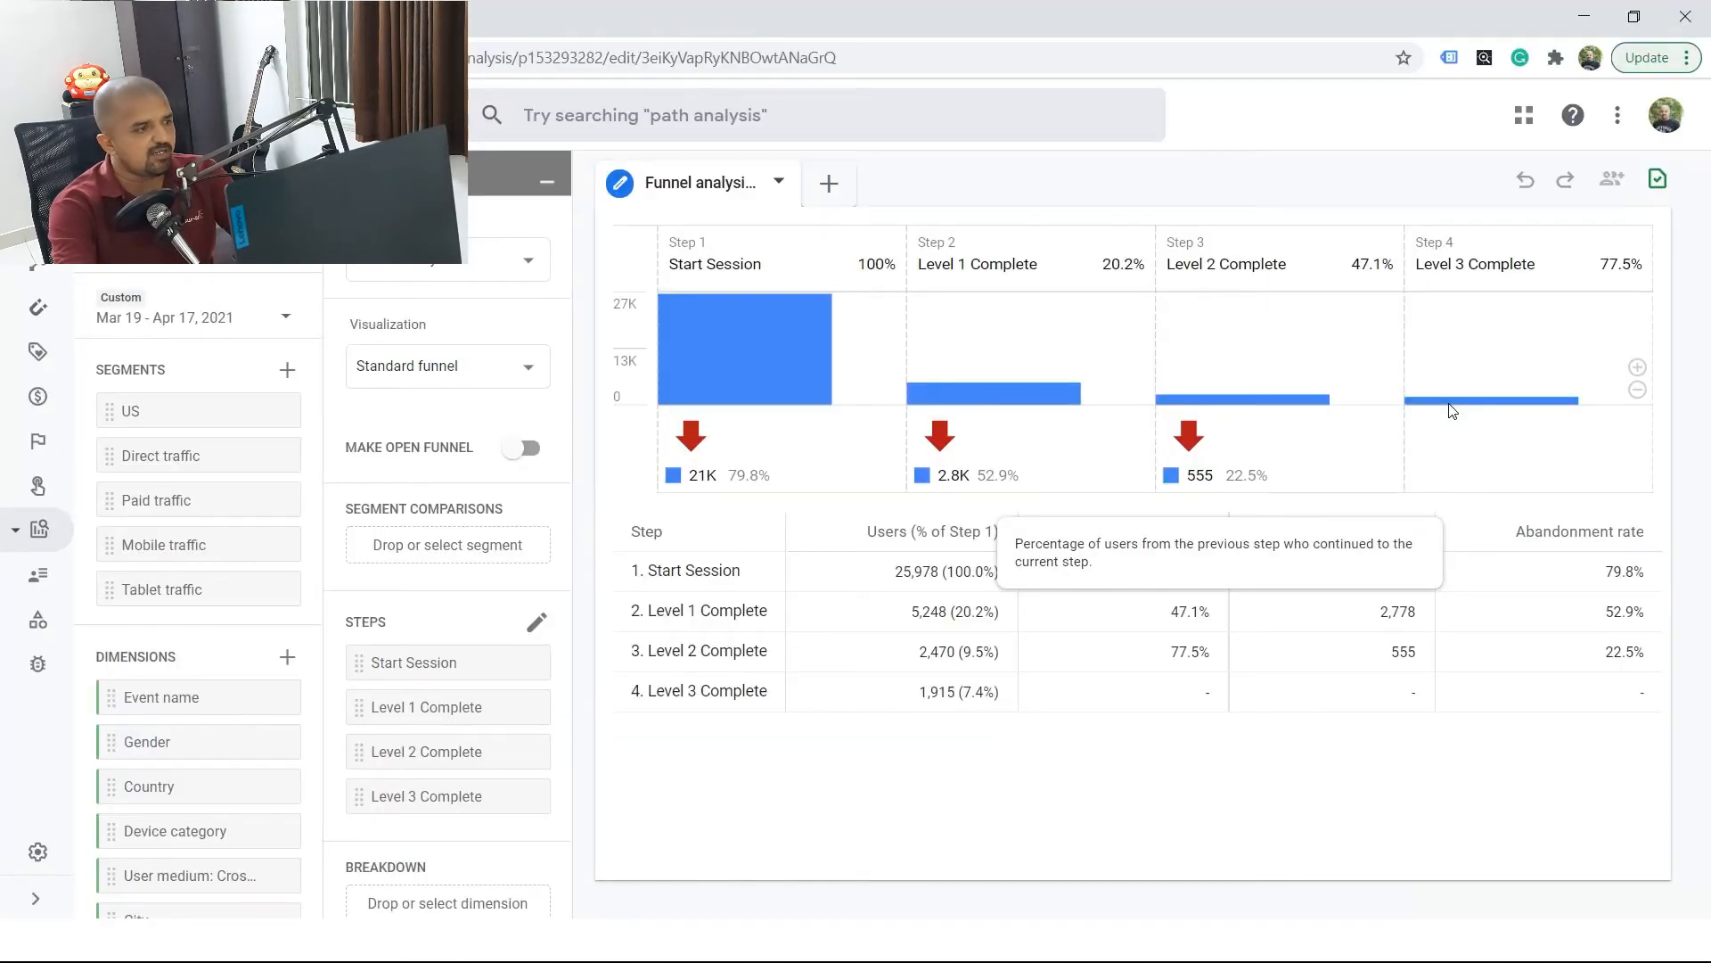
# Go back to the Analysis hub and open the saved Segment overlap Demo
pyautogui.click(31, 523)
pyautogui.click(95, 631)
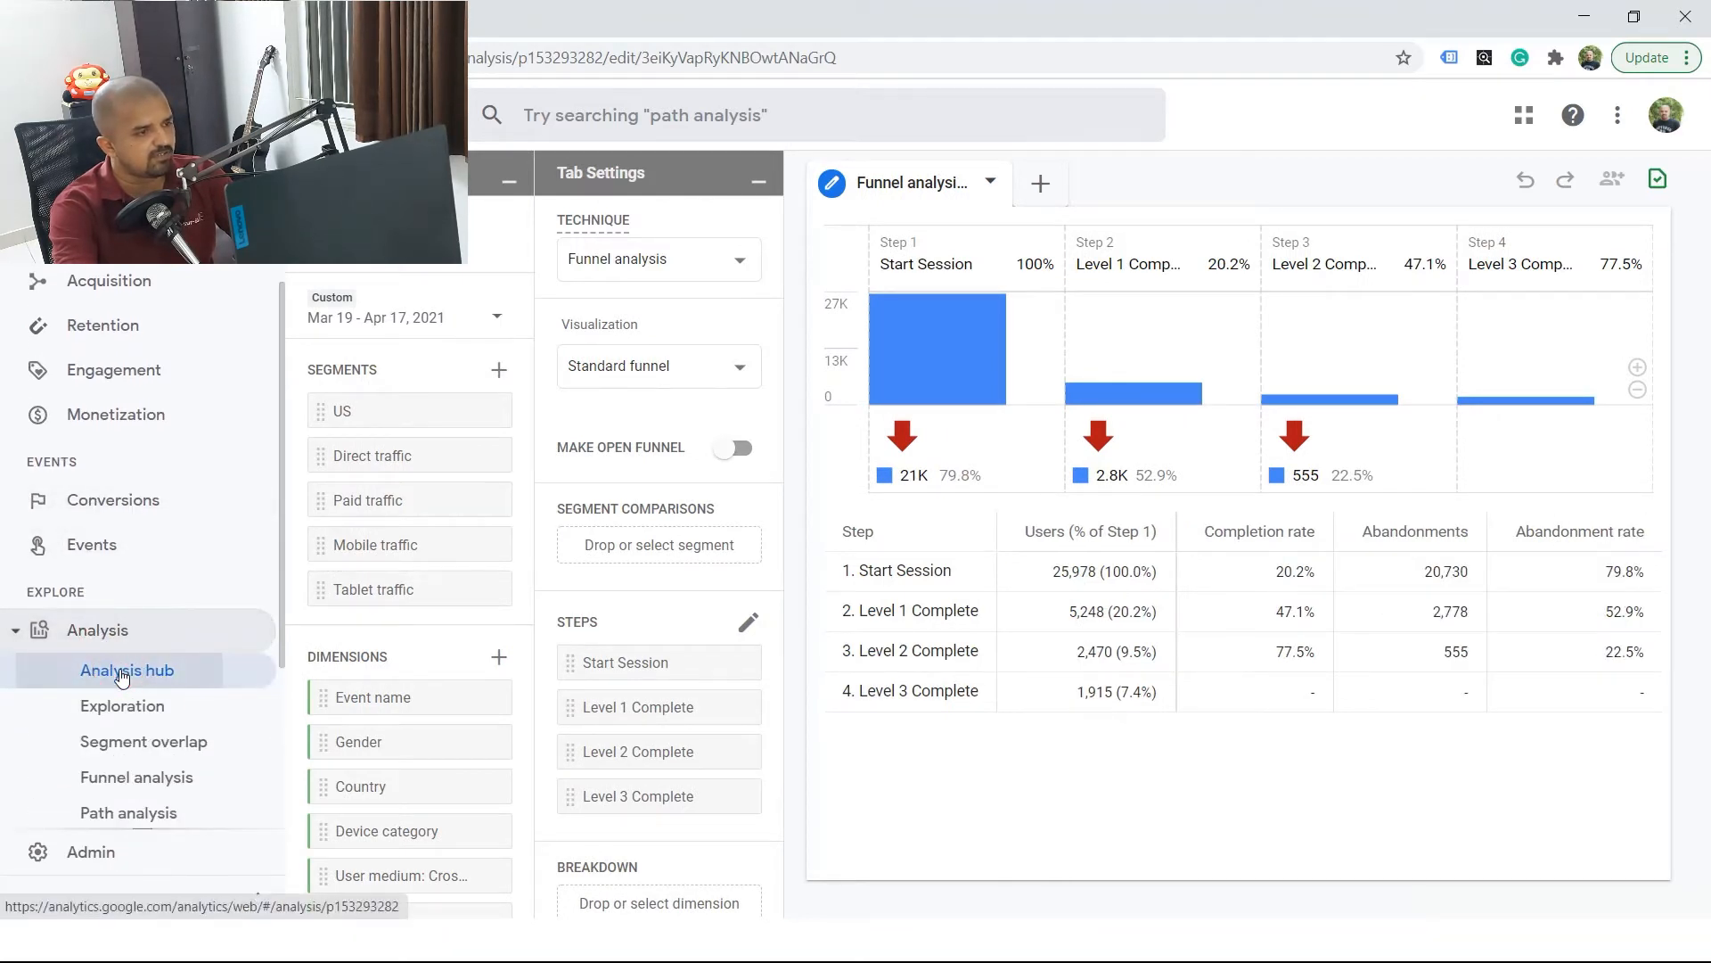
pyautogui.click(122, 677)
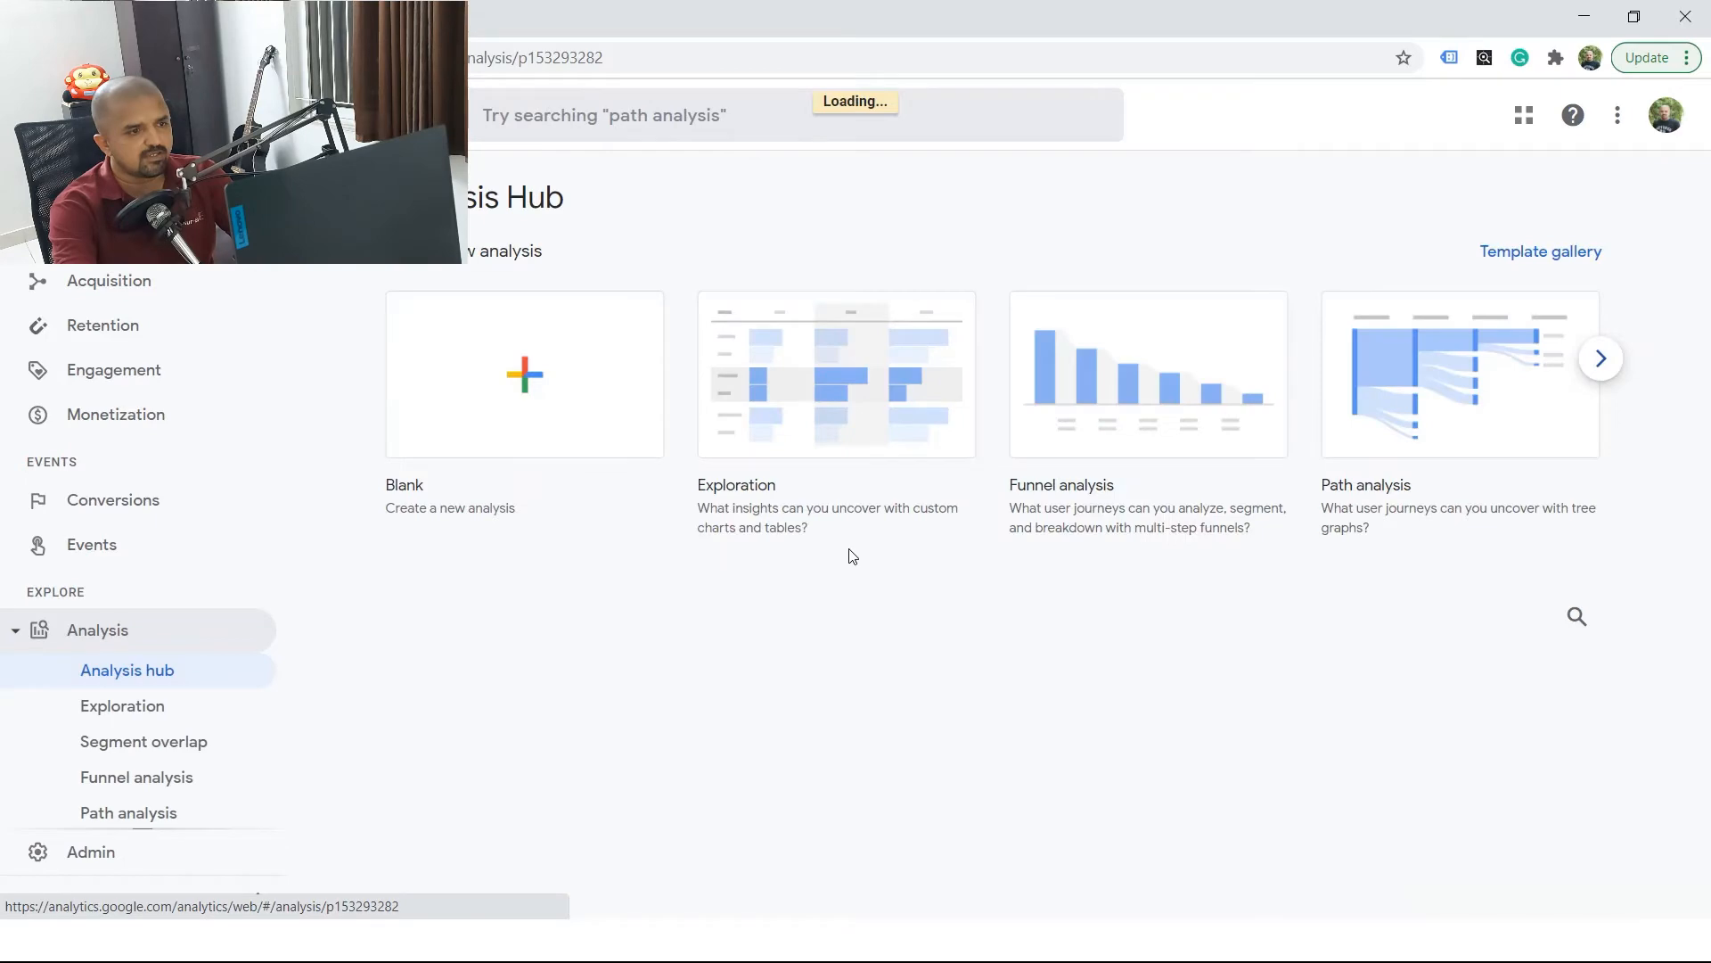
pyautogui.scroll(-10, 852, 556)
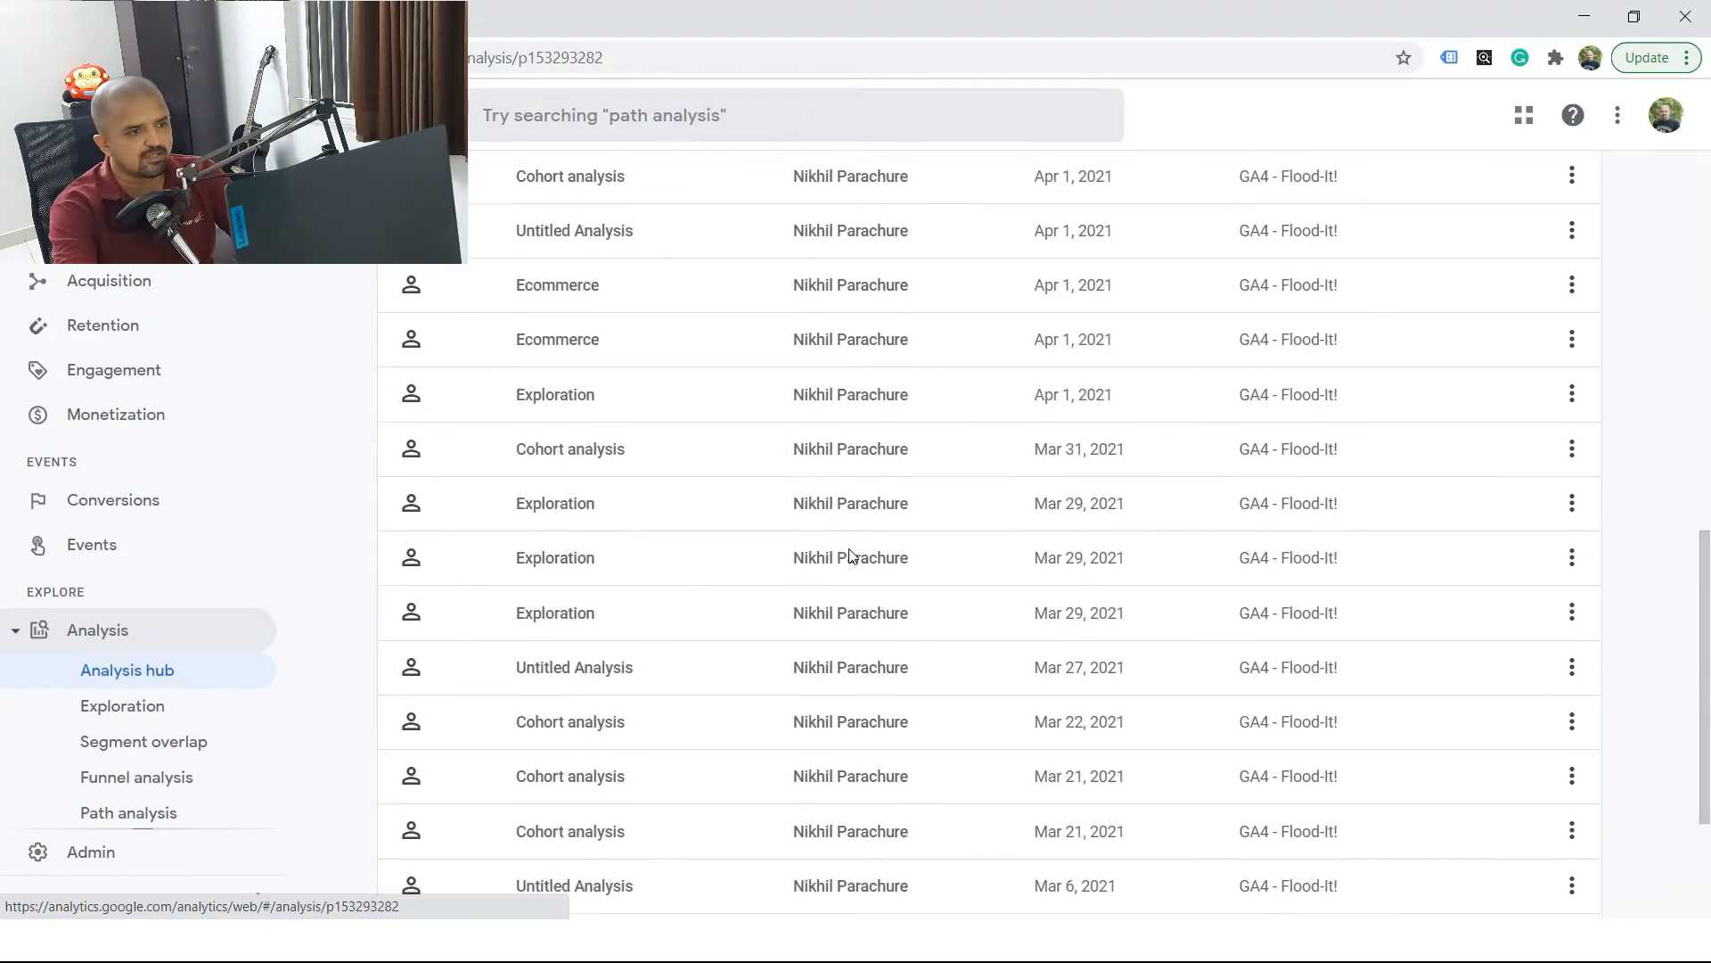
pyautogui.scroll(-3, 850, 557)
pyautogui.scroll(14, 849, 554)
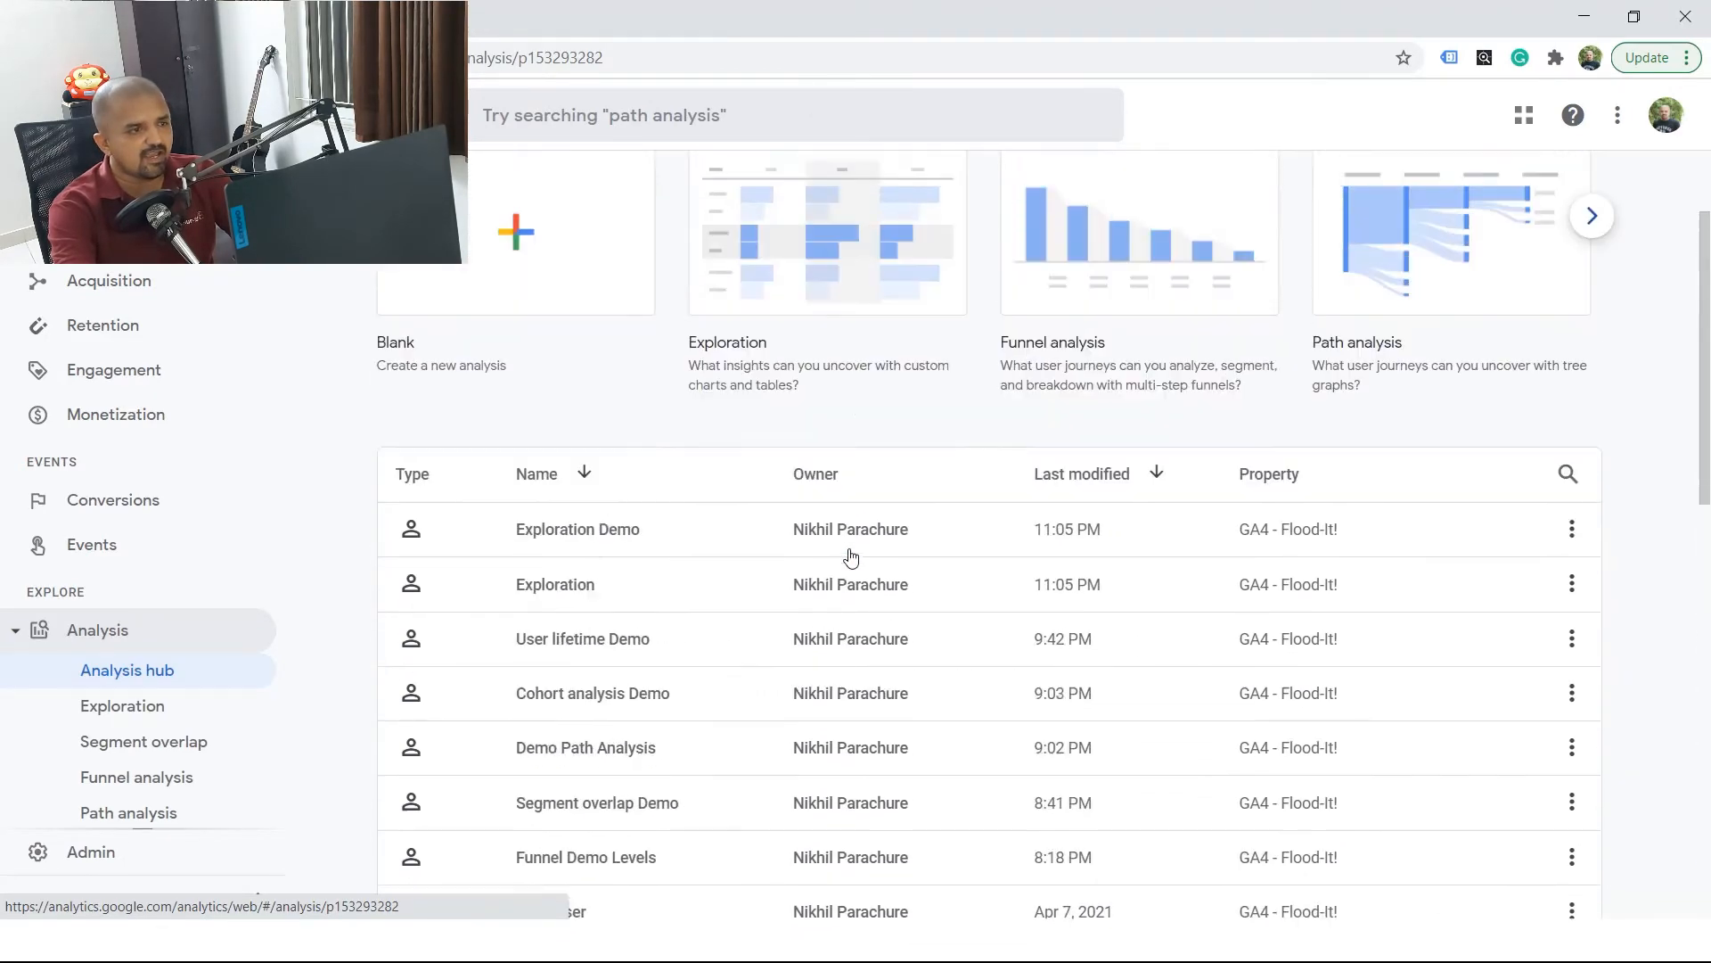
pyautogui.scroll(-2, 847, 542)
pyautogui.scroll(-2, 848, 542)
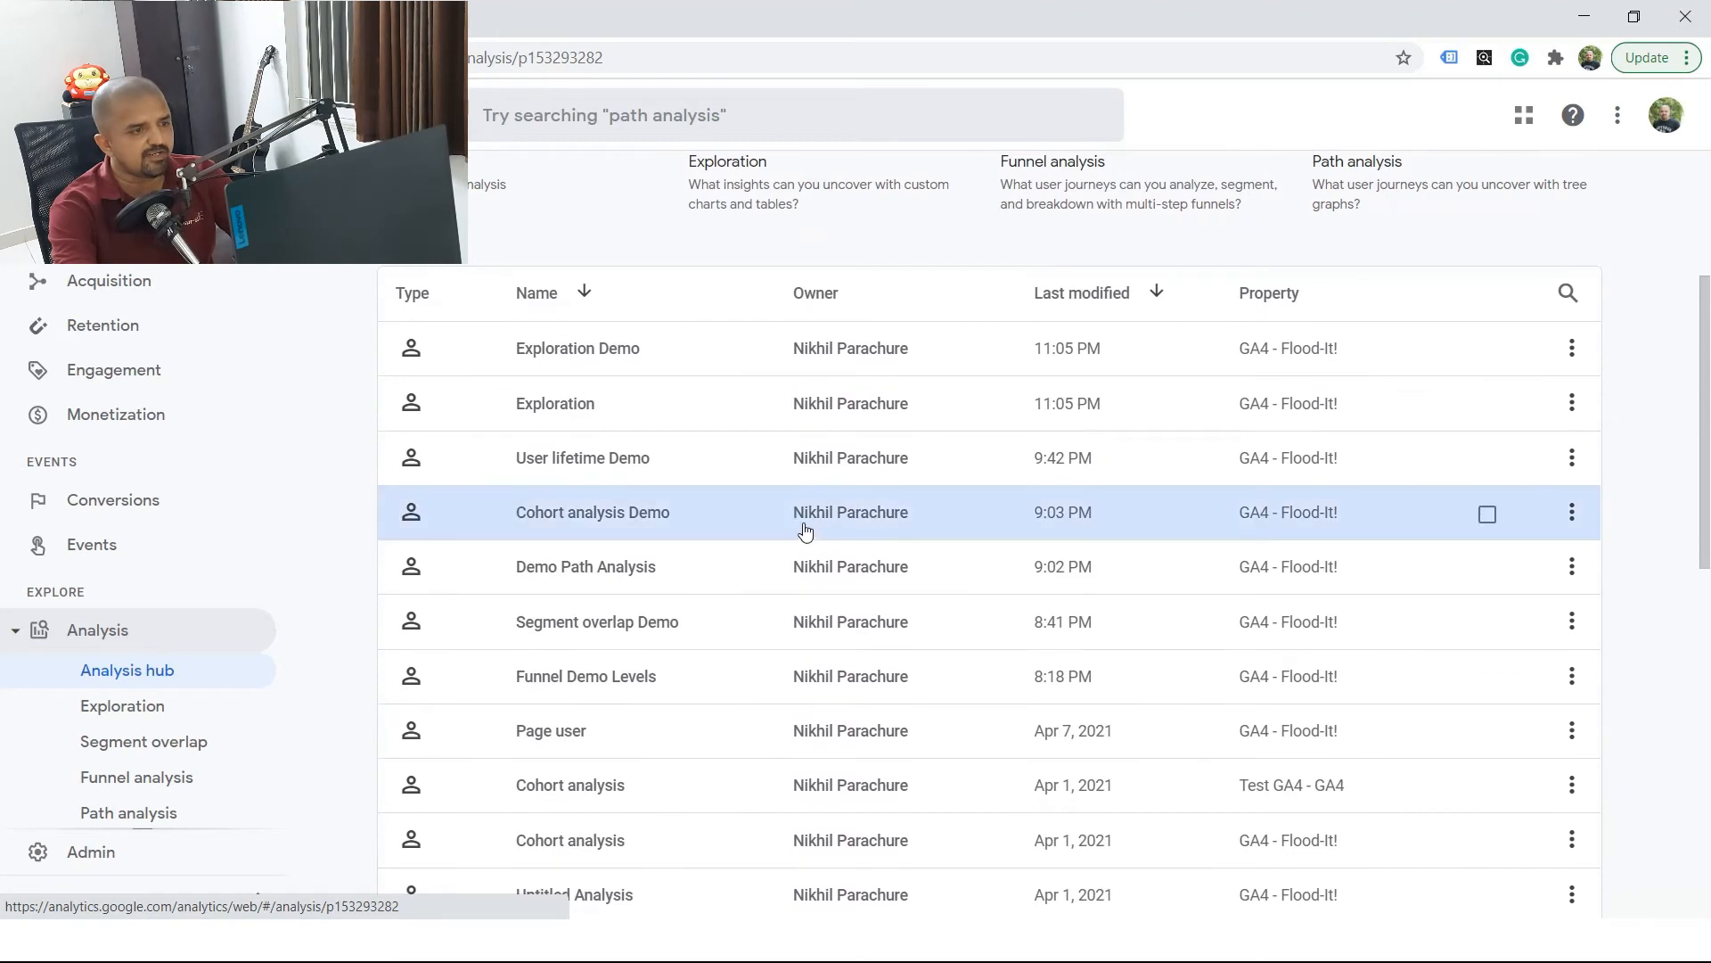
pyautogui.click(737, 638)
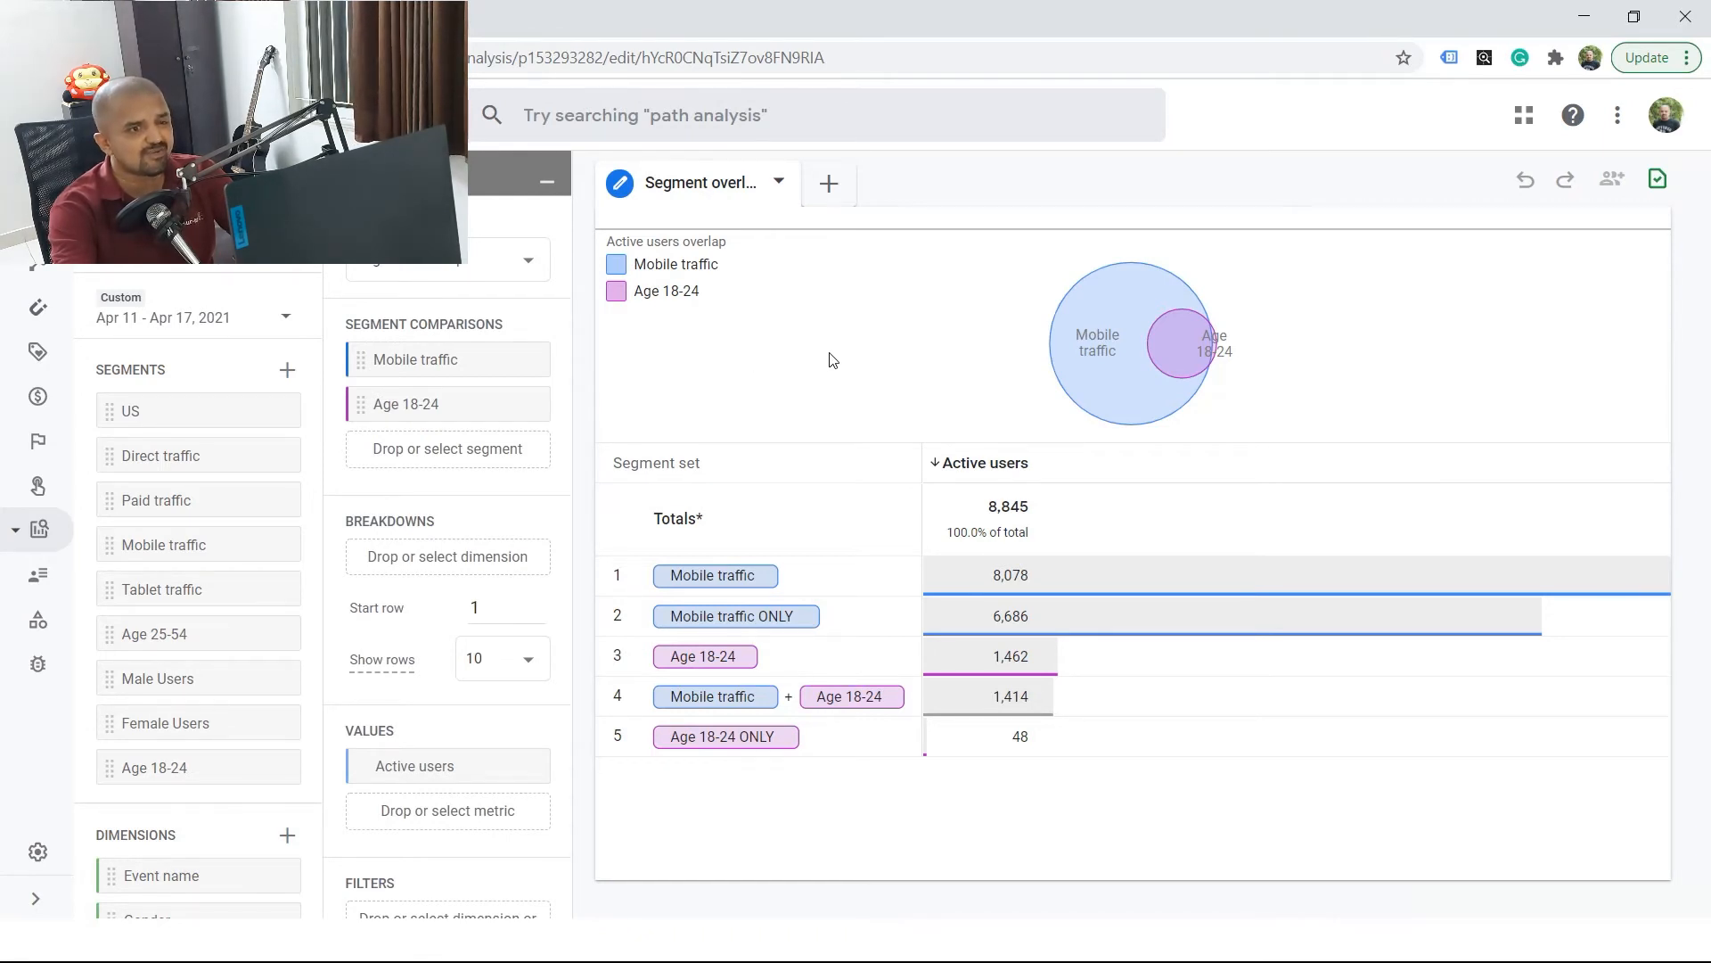
# Examine the active user overlap between the Mobile traffic and Age 18-24 segments, and consult the report types slide
pyautogui.moveTo(1121, 364)
pyautogui.moveTo(1191, 351)
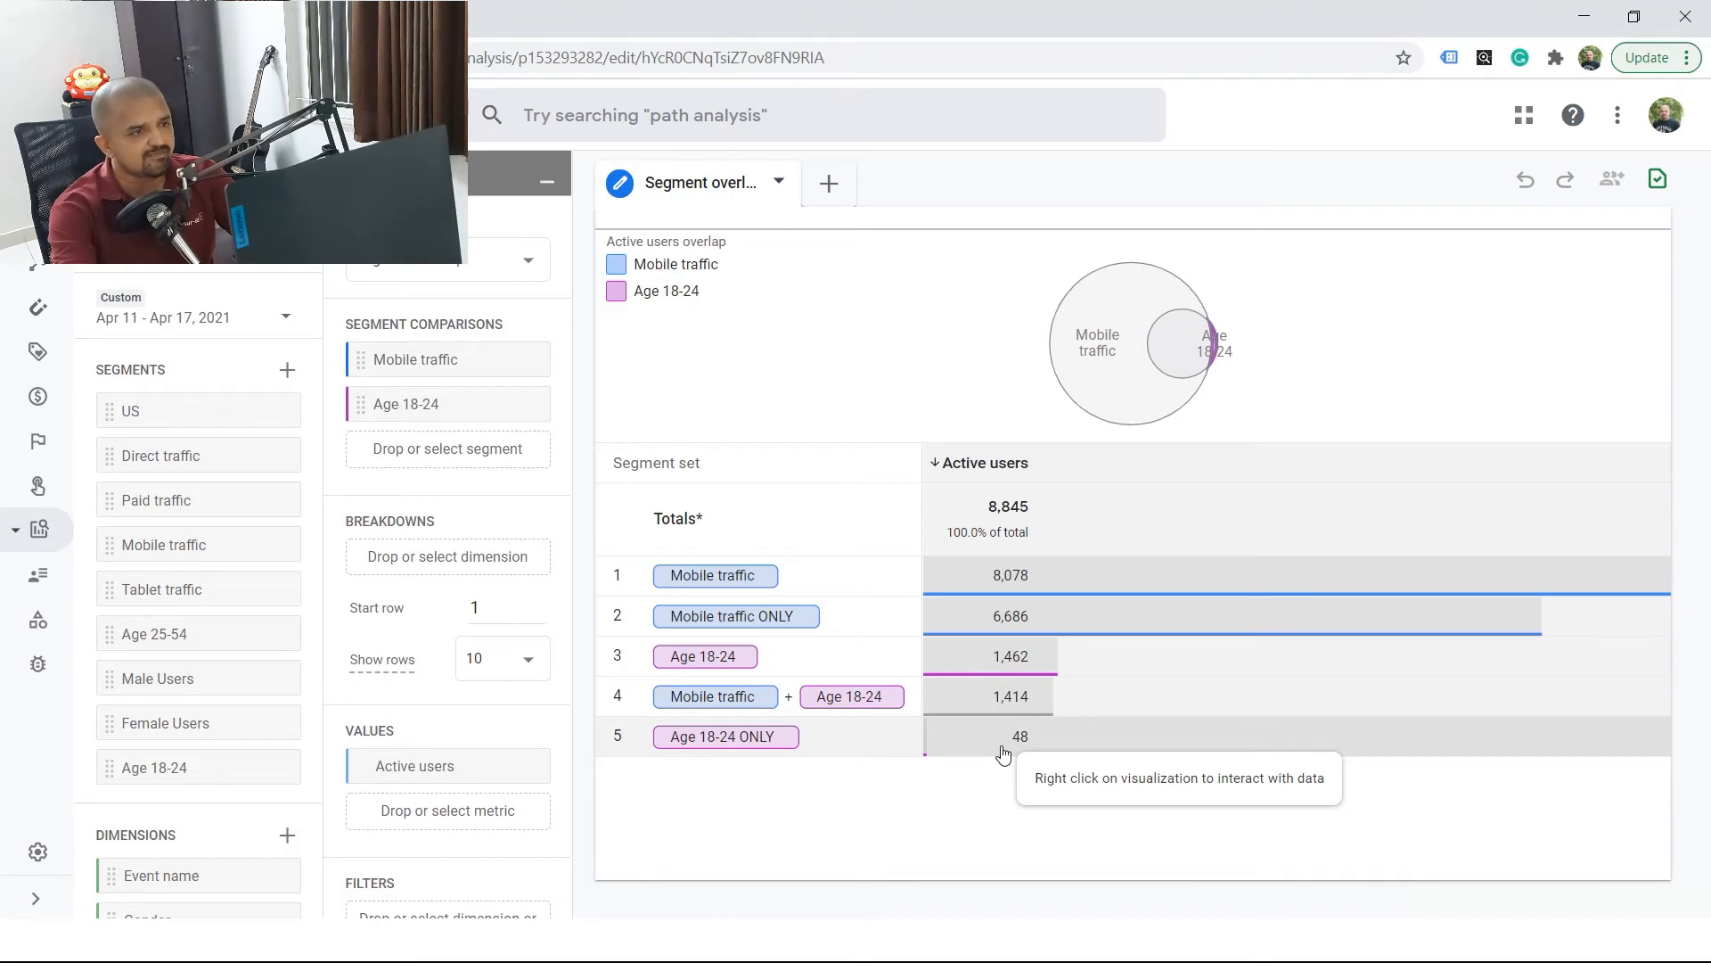
pyautogui.hotkey('alt', 'Tab')
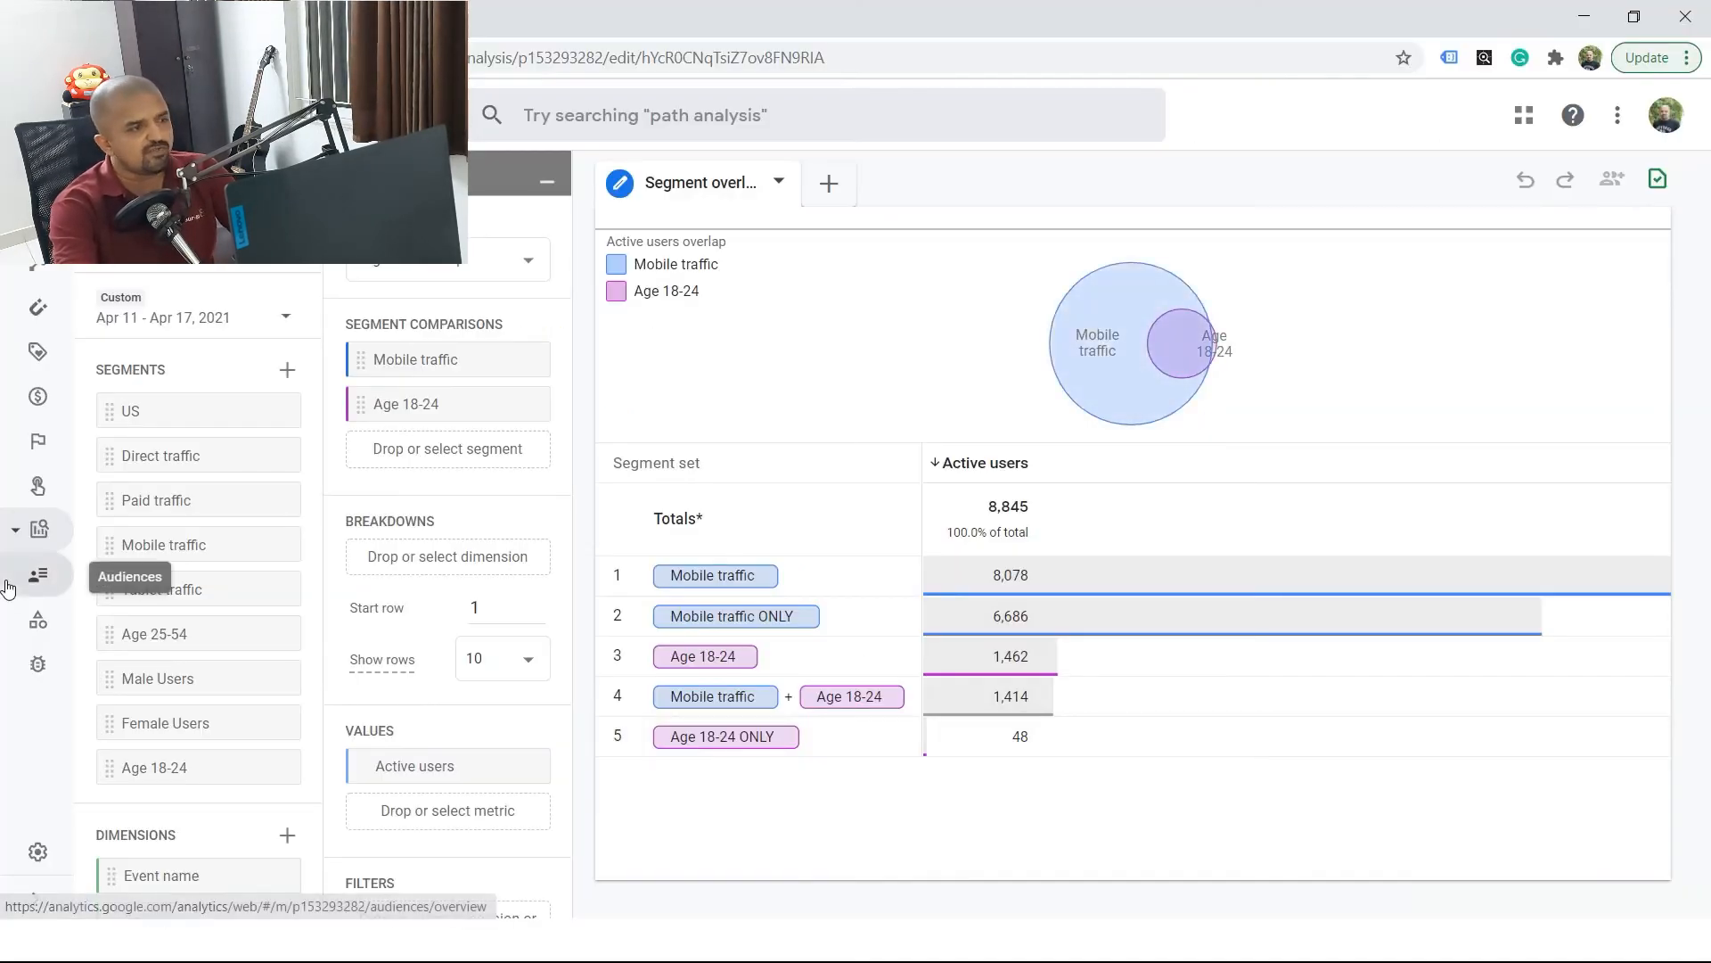
# Go back to the Analysis hub and open the saved Demo Path Analysis
pyautogui.moveTo(22, 534)
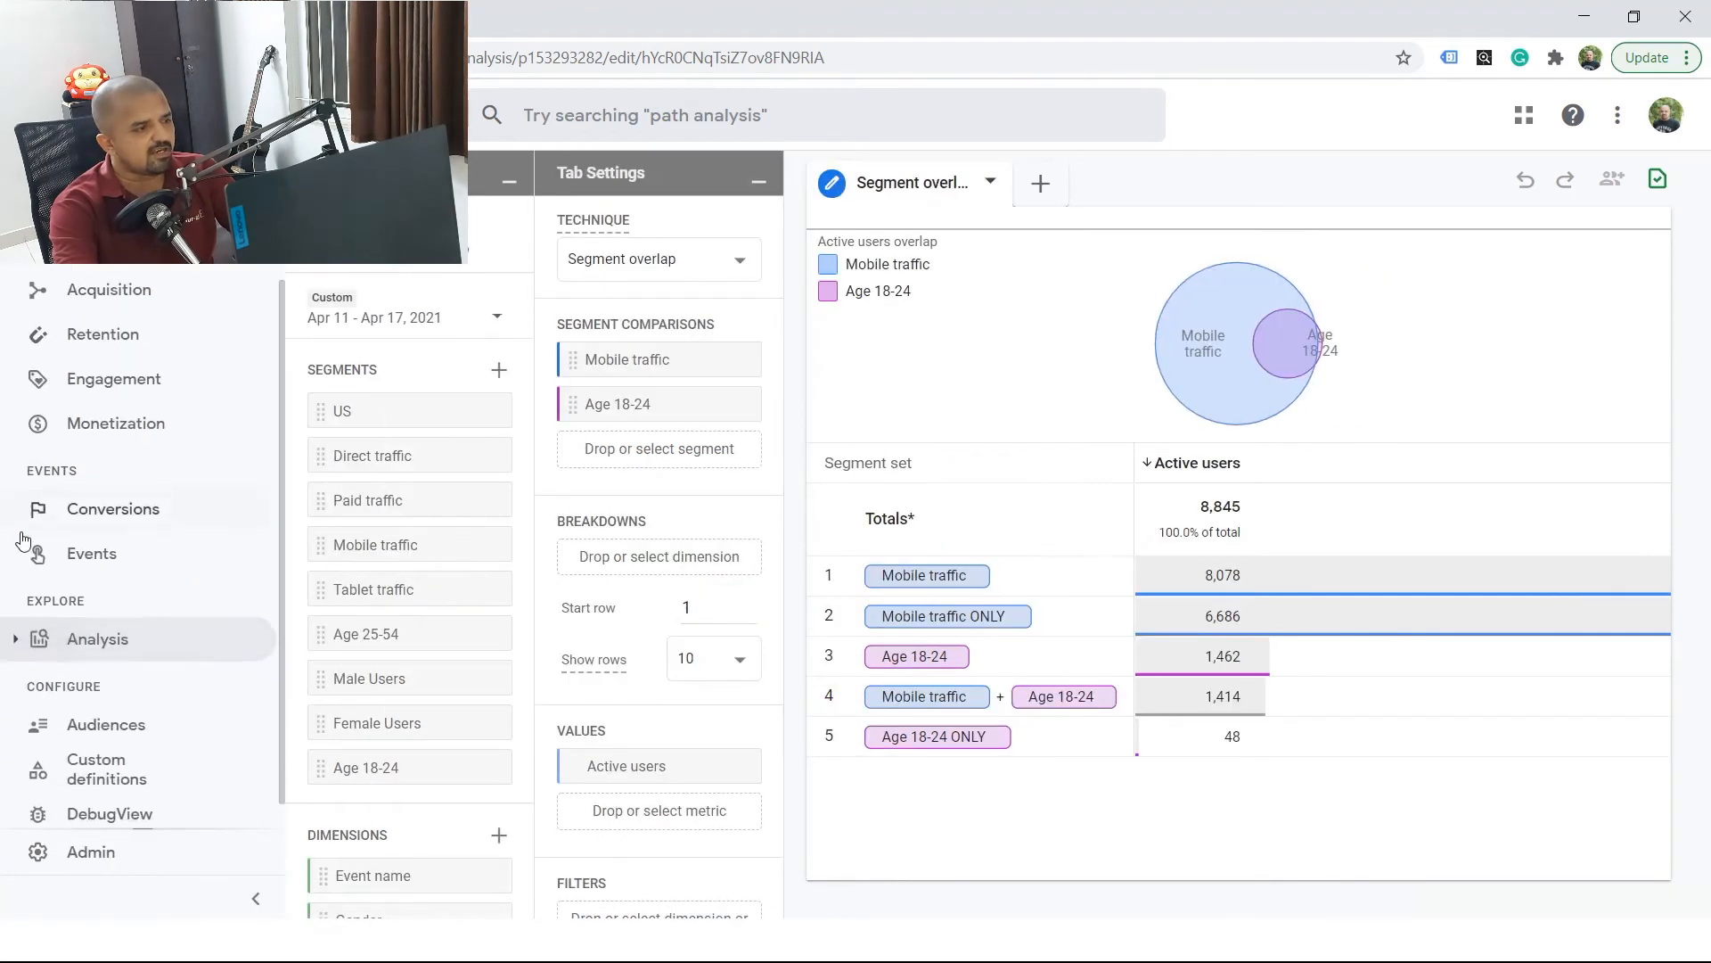
pyautogui.click(138, 654)
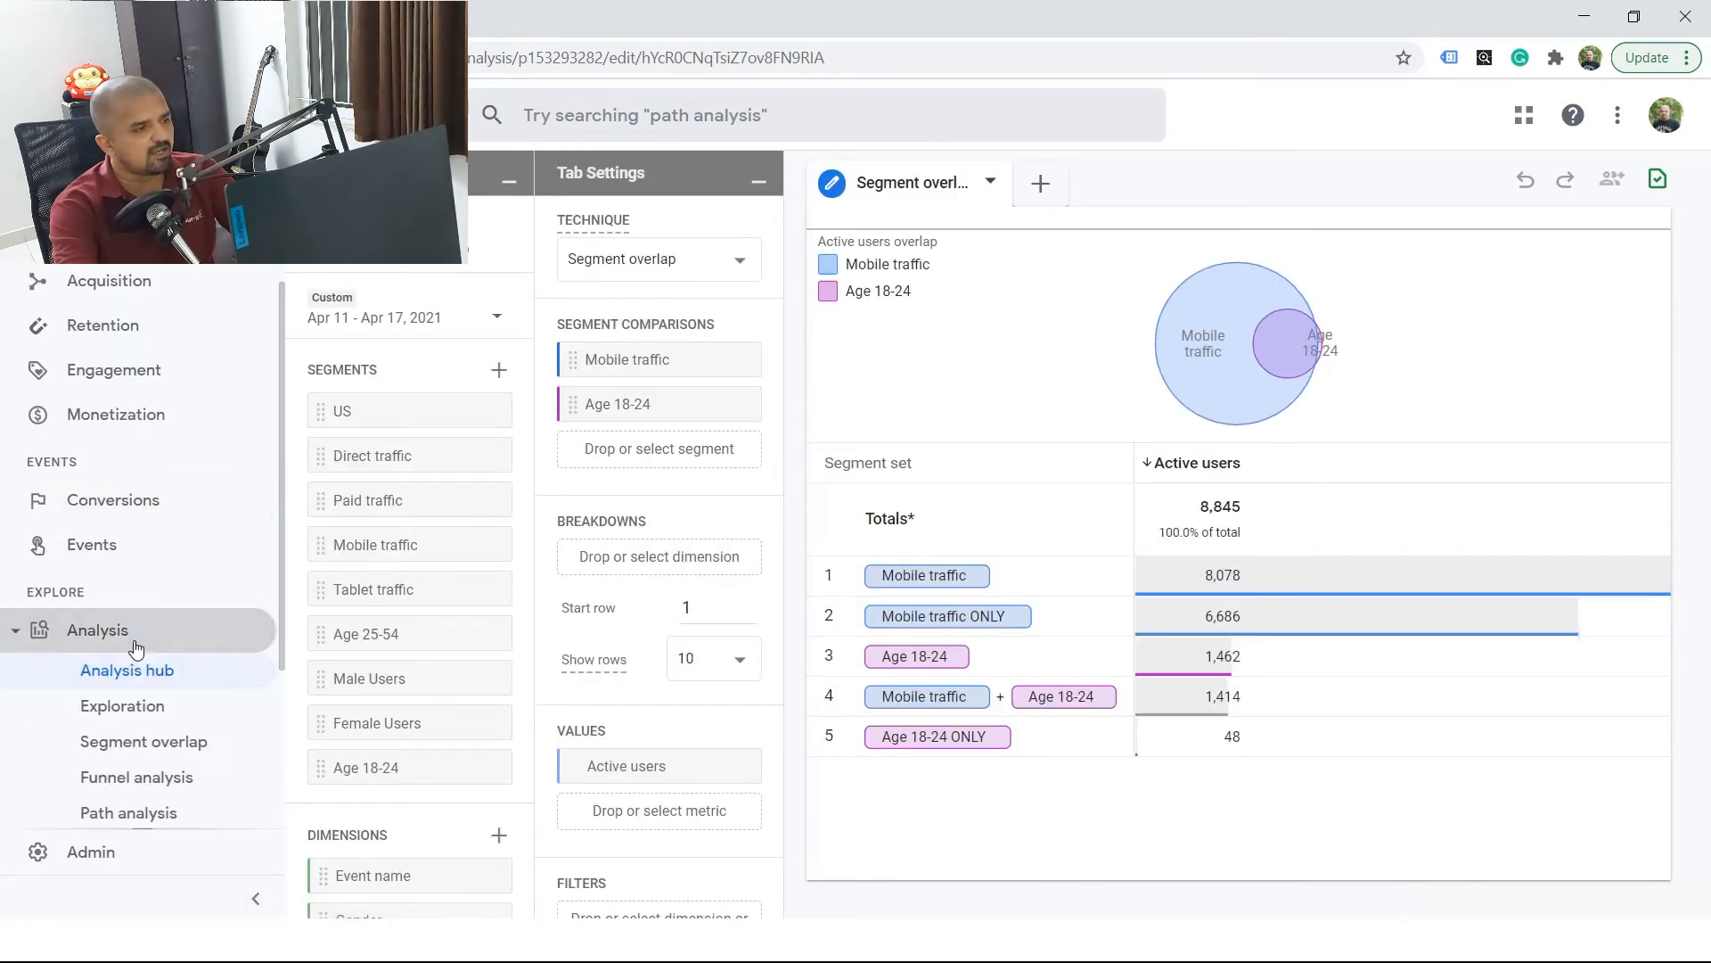
pyautogui.click(143, 677)
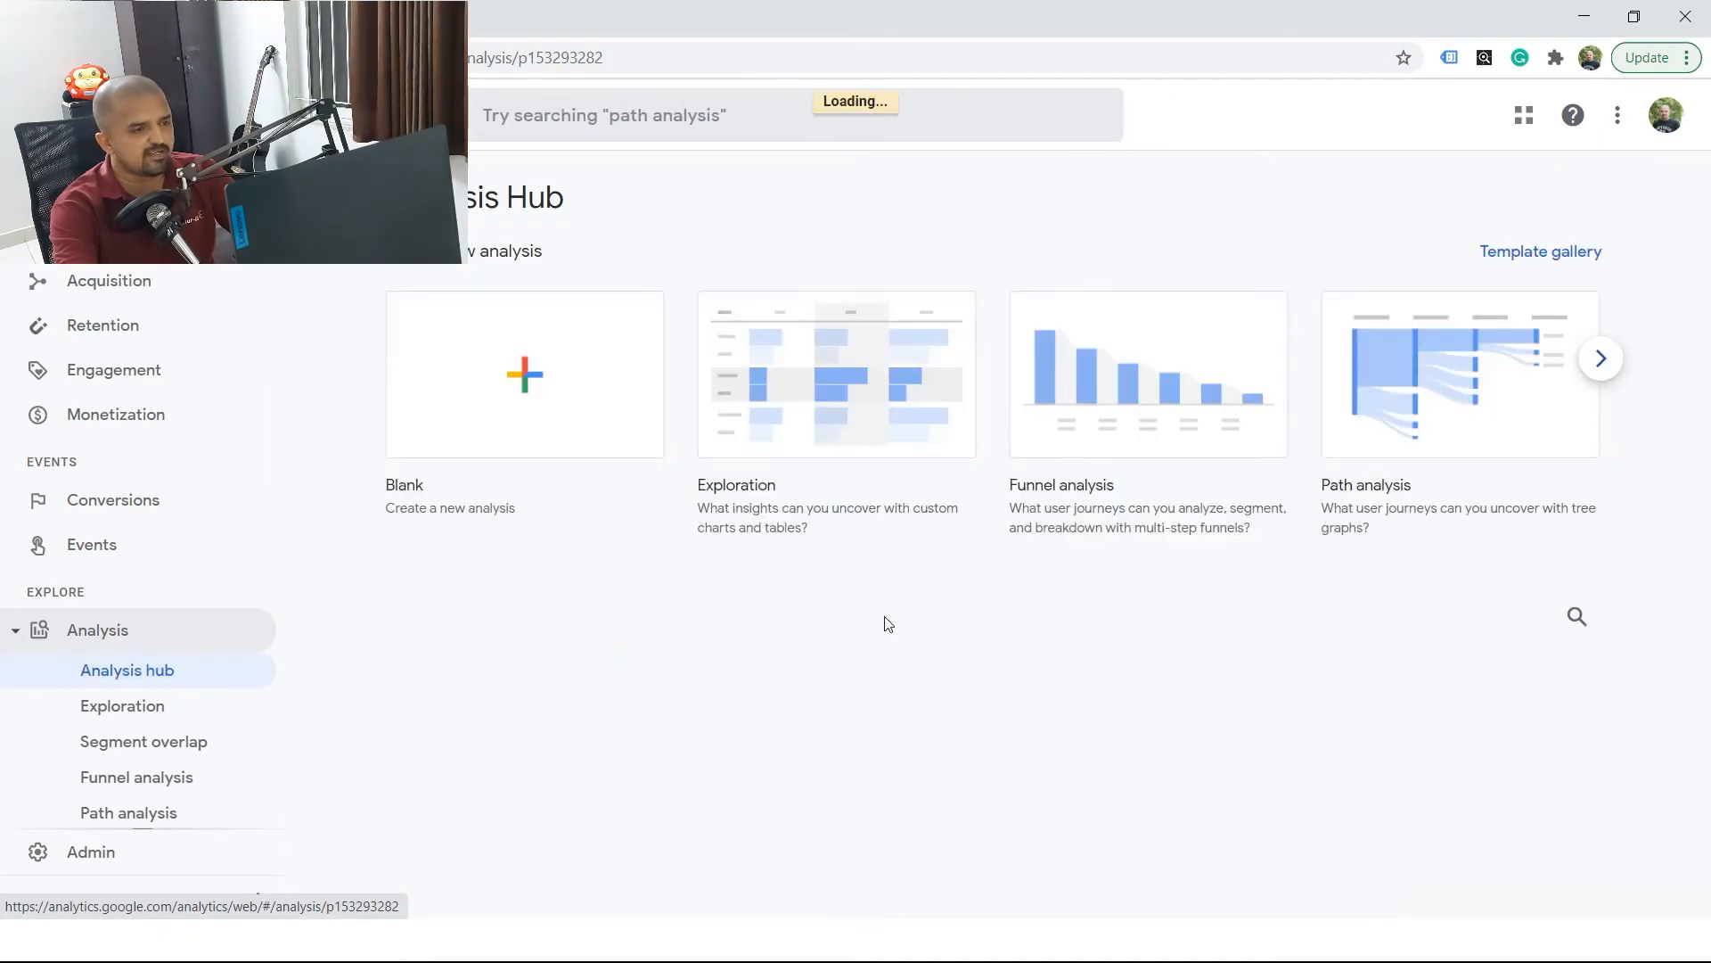
pyautogui.scroll(-4, 887, 646)
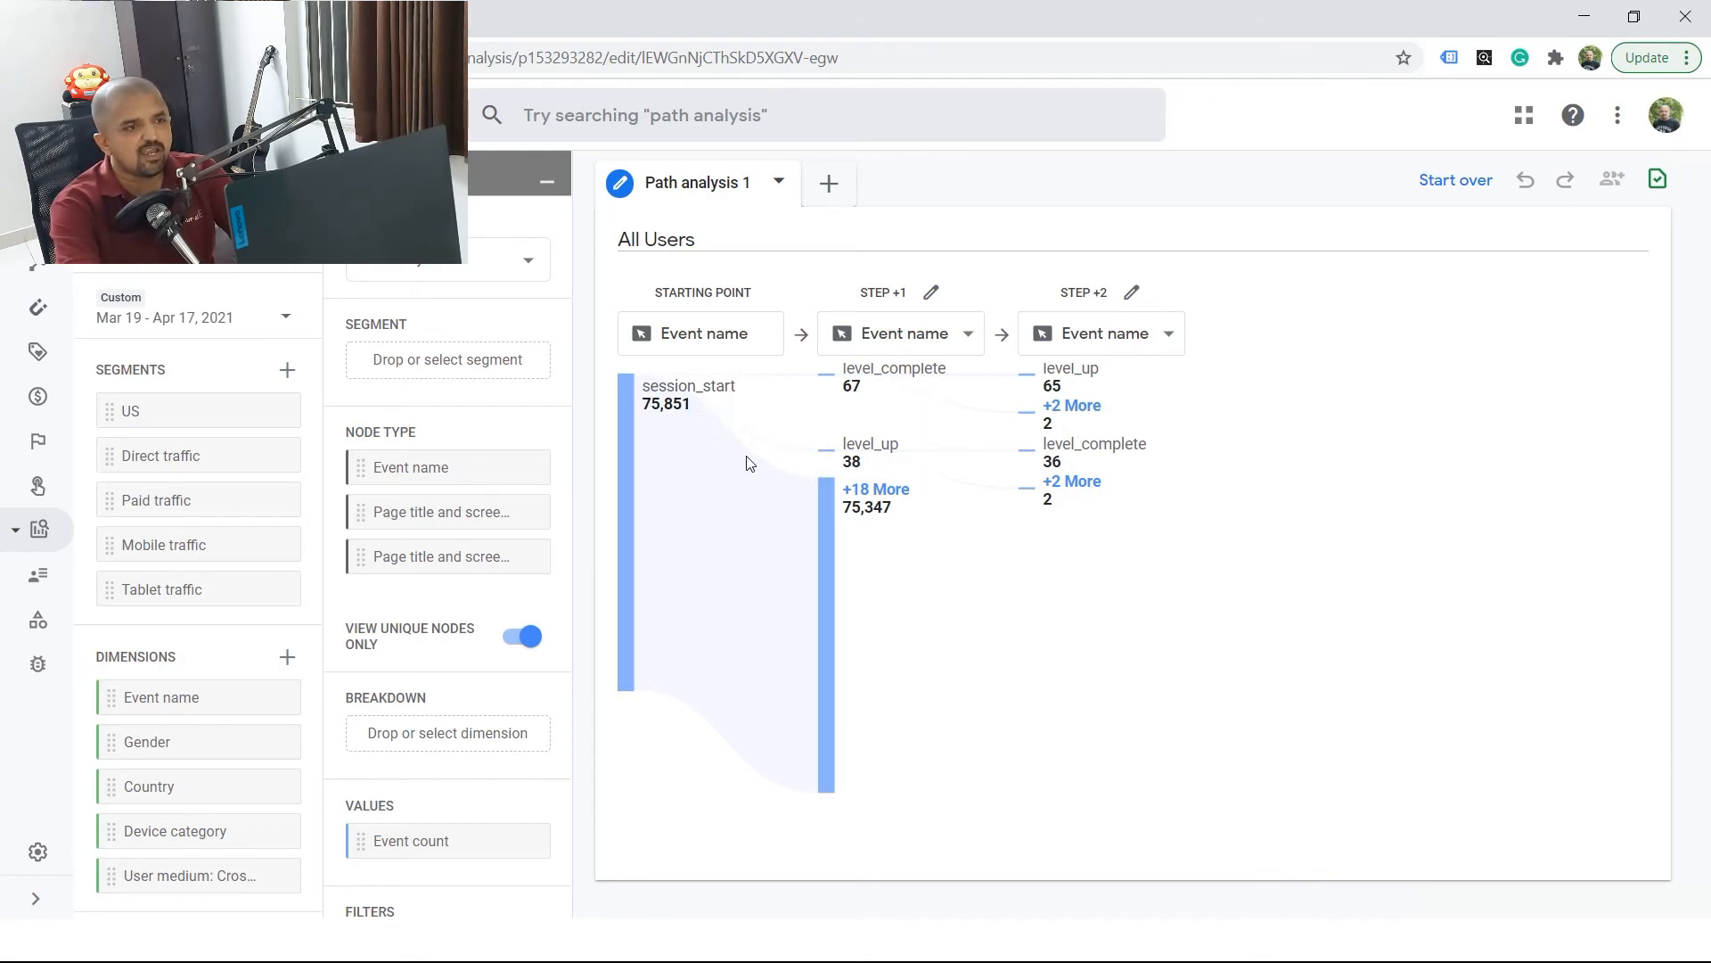
# Inspect the events following session_start and expand the remaining grouped events at step +1 of the path
pyautogui.moveTo(921, 382)
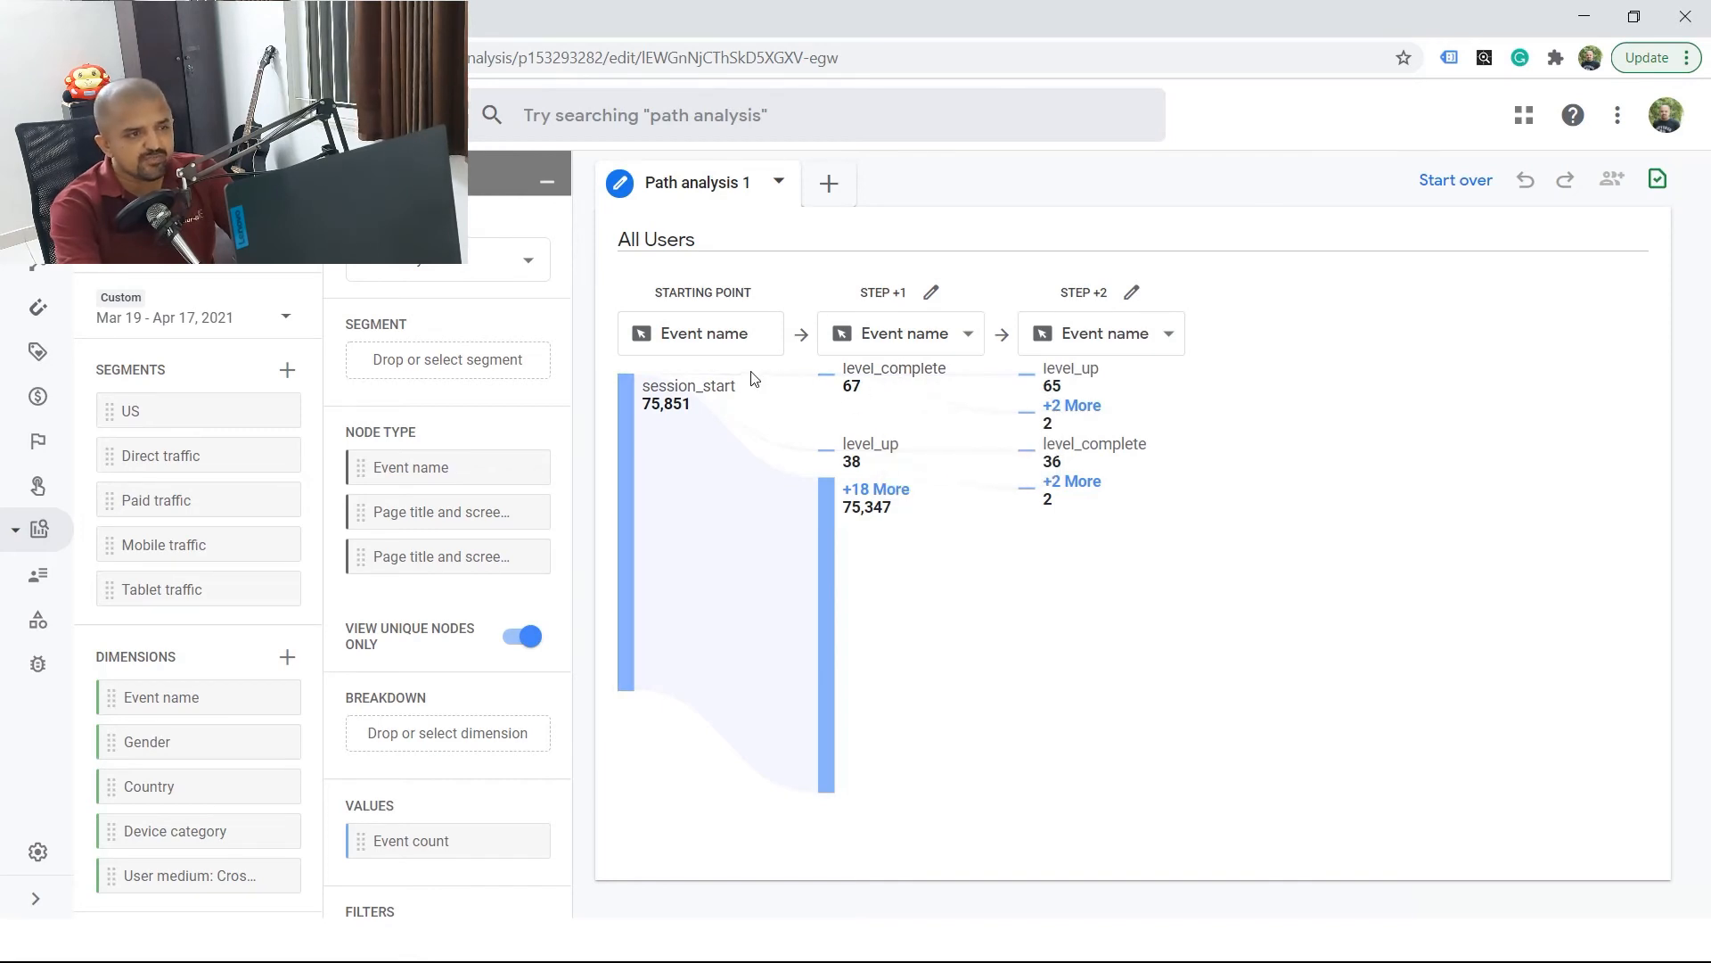
pyautogui.moveTo(839, 392)
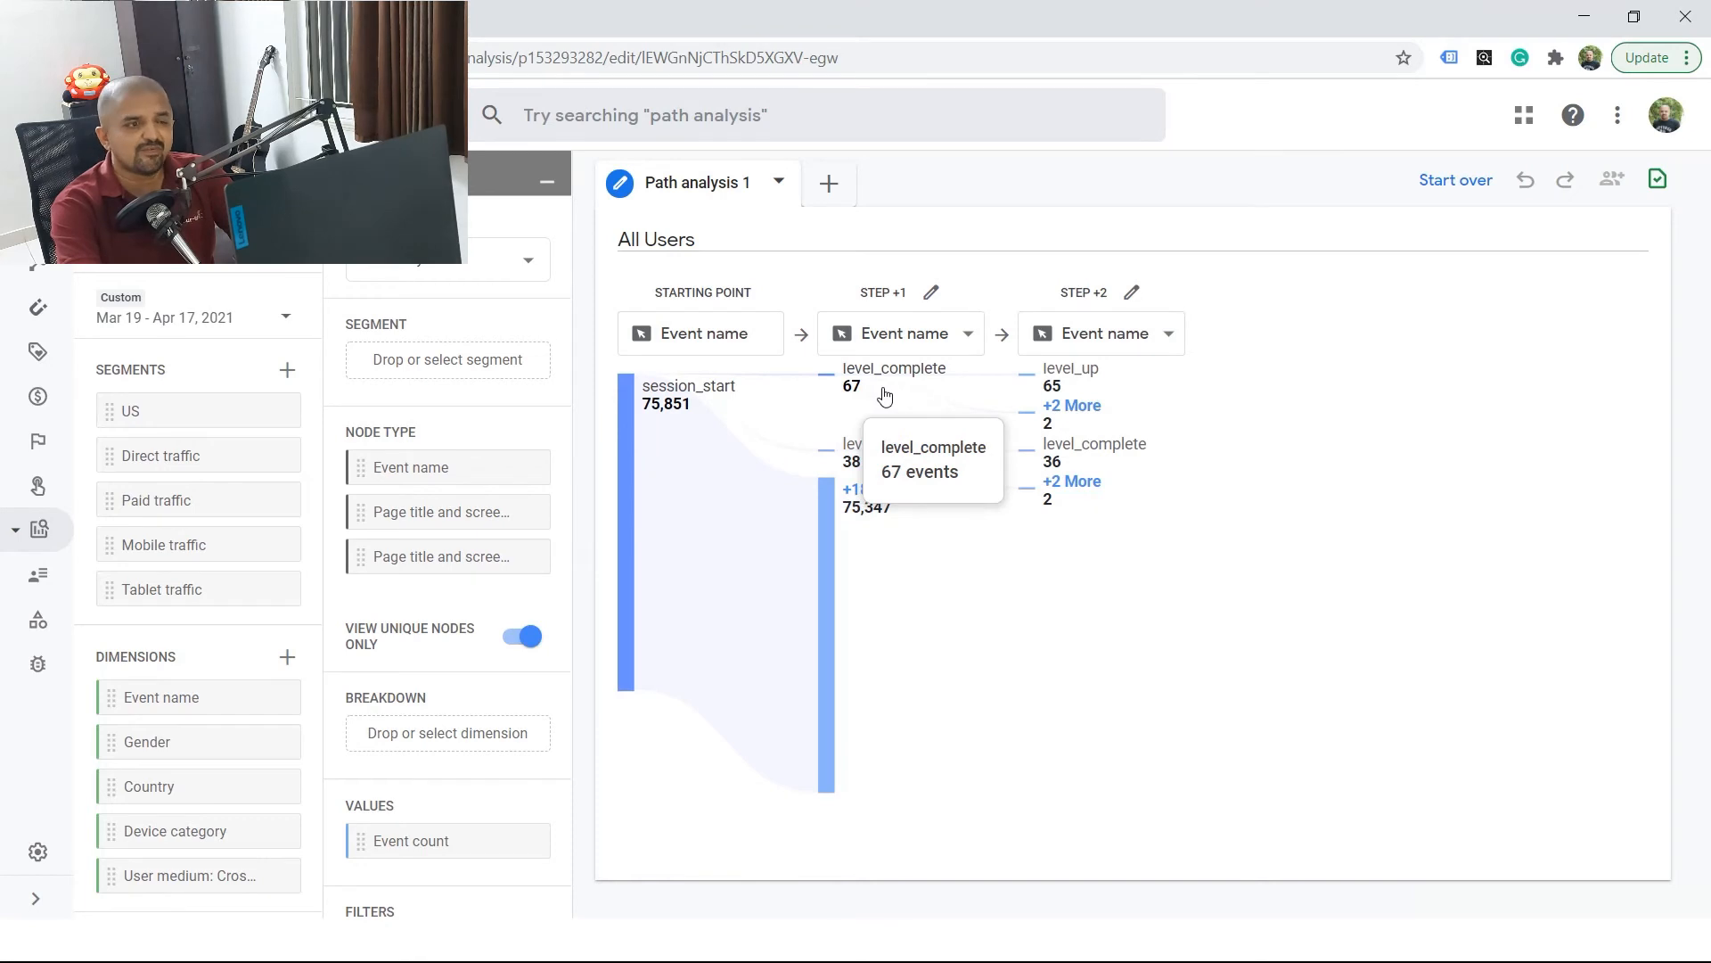
pyautogui.moveTo(871, 456)
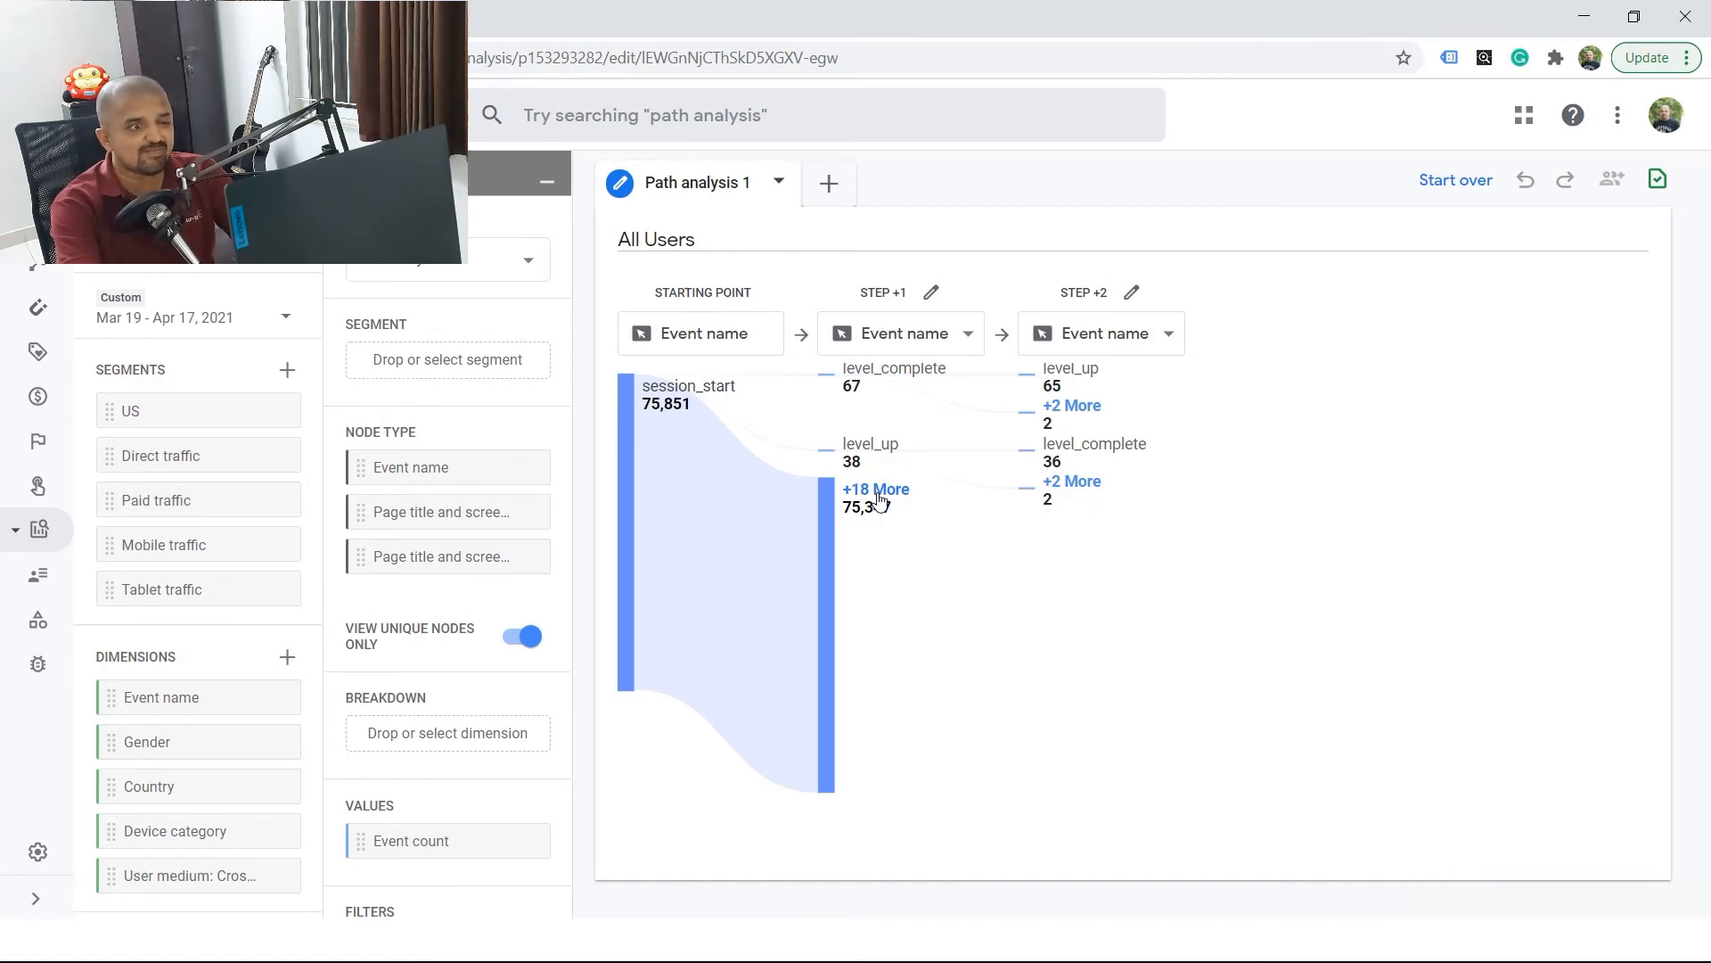
pyautogui.click(878, 491)
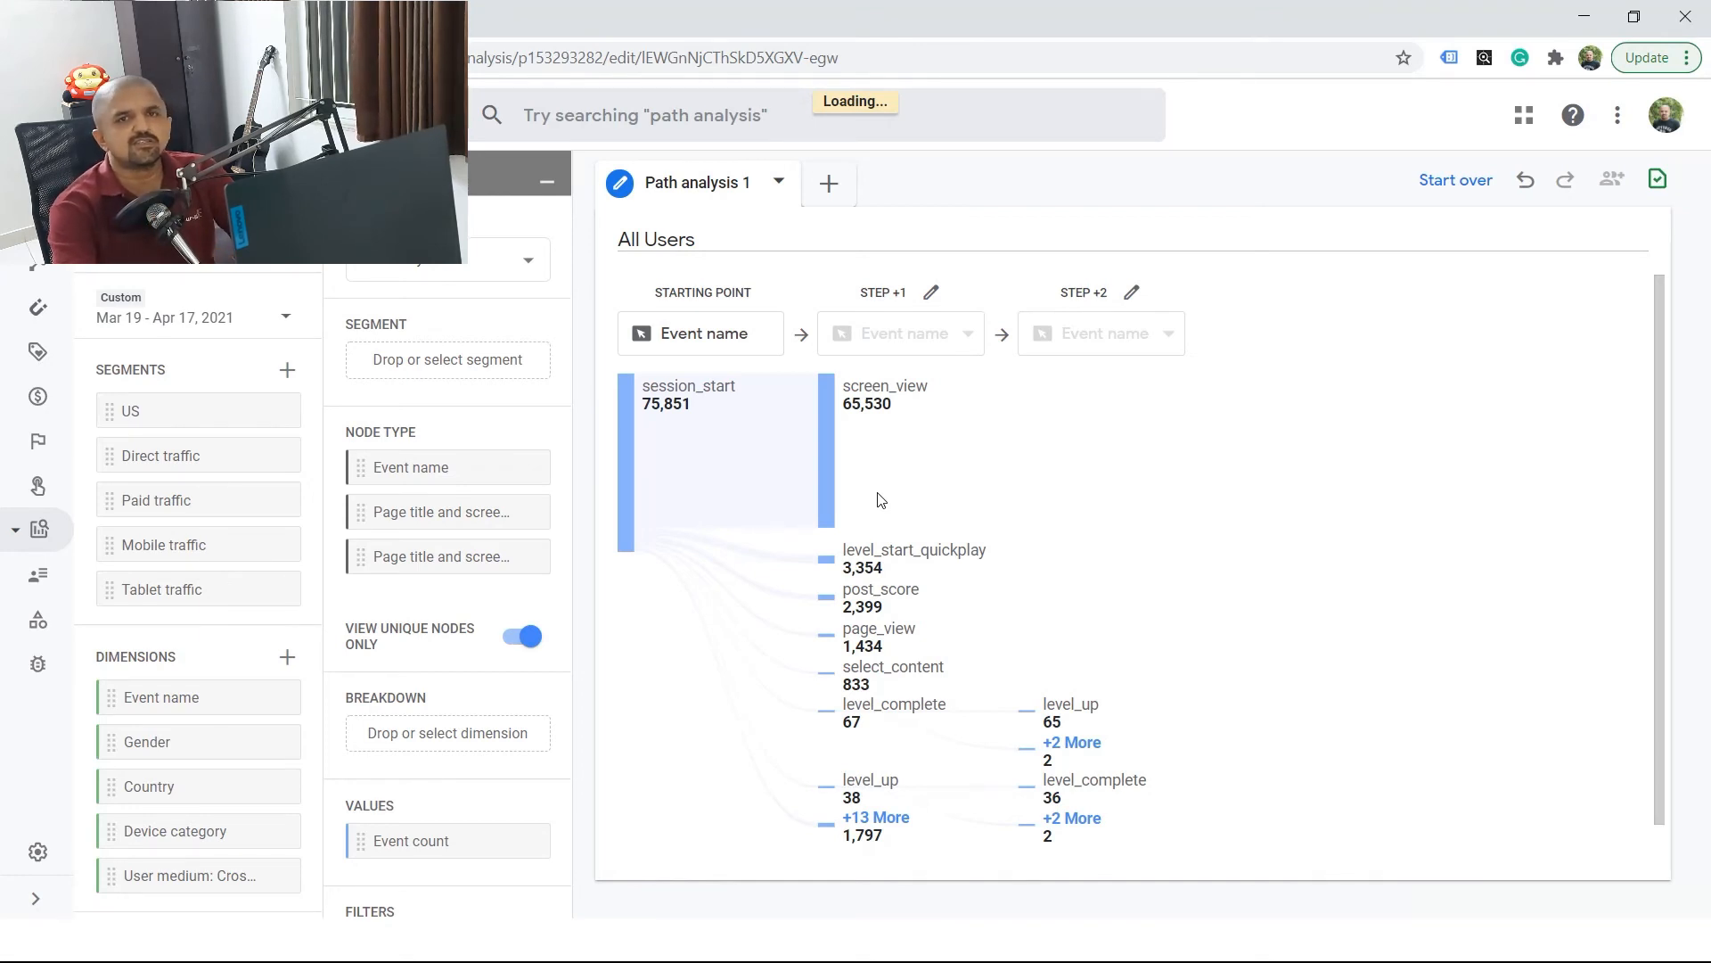
# Consult the report types slide, and open the saved User lifetime Demo back in Google Analytics
pyautogui.hotkey('alt', 'Tab')
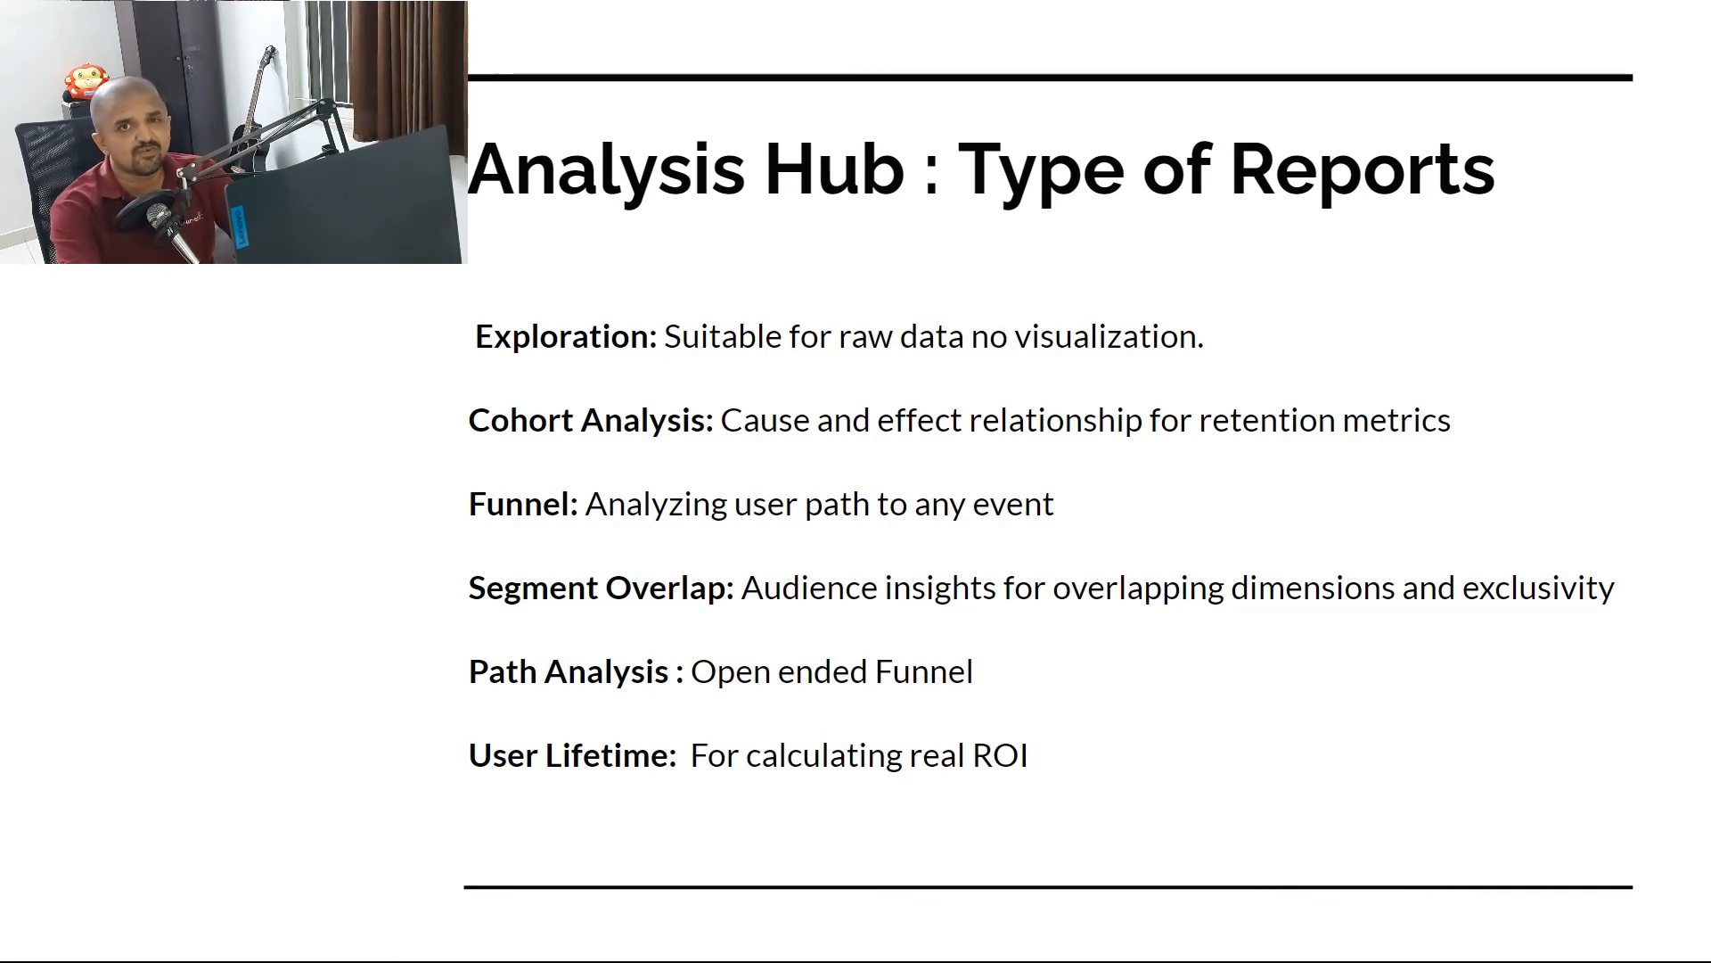
pyautogui.hotkey('alt', 'Tab')
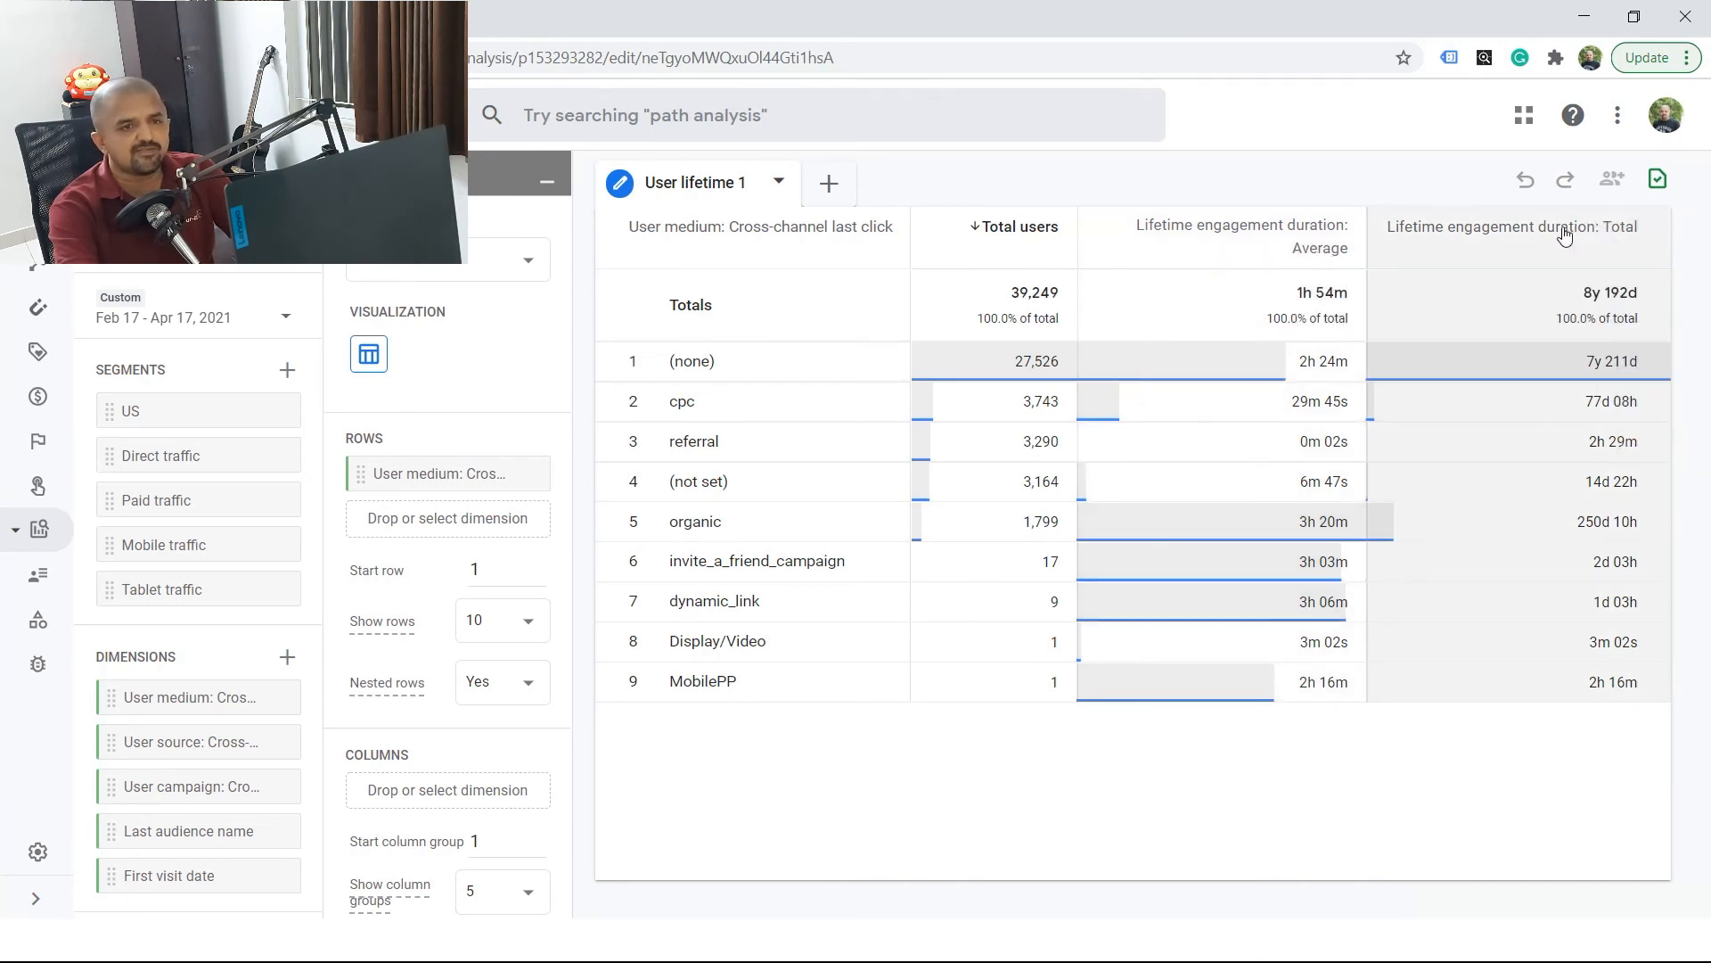
# Examine the total and average lifetime engagement duration by user medium, and switch to the report types slide
pyautogui.moveTo(1549, 244)
pyautogui.moveTo(1301, 261)
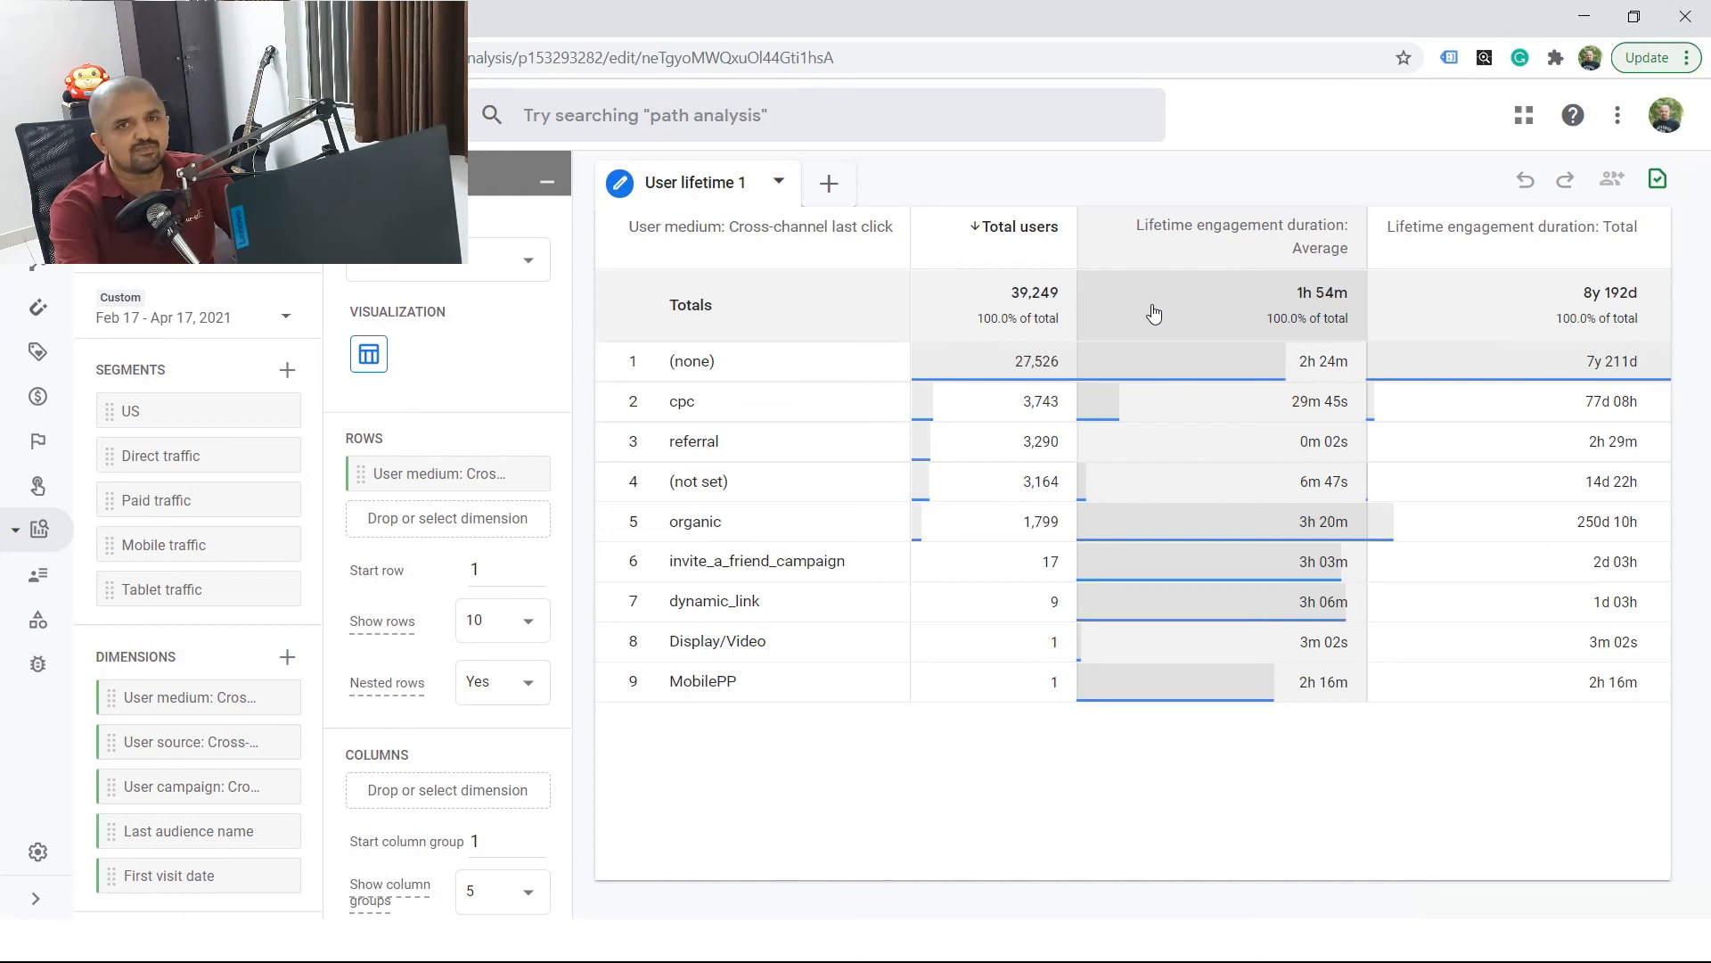
pyautogui.hotkey('alt', 'Tab')
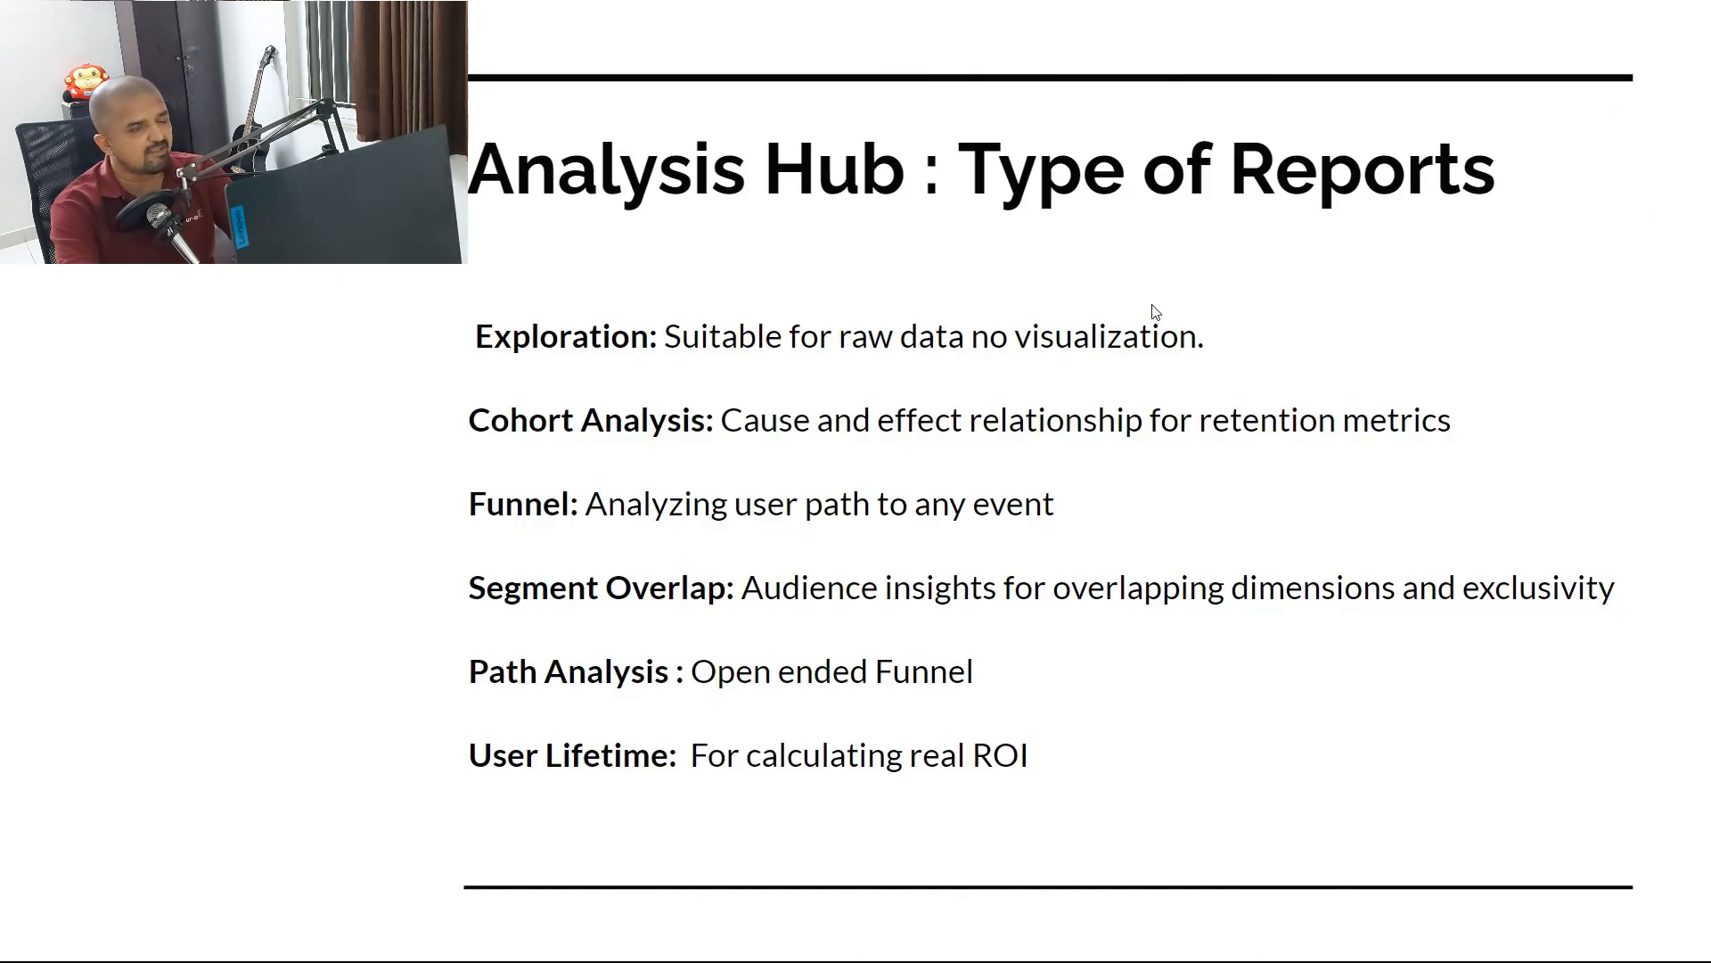